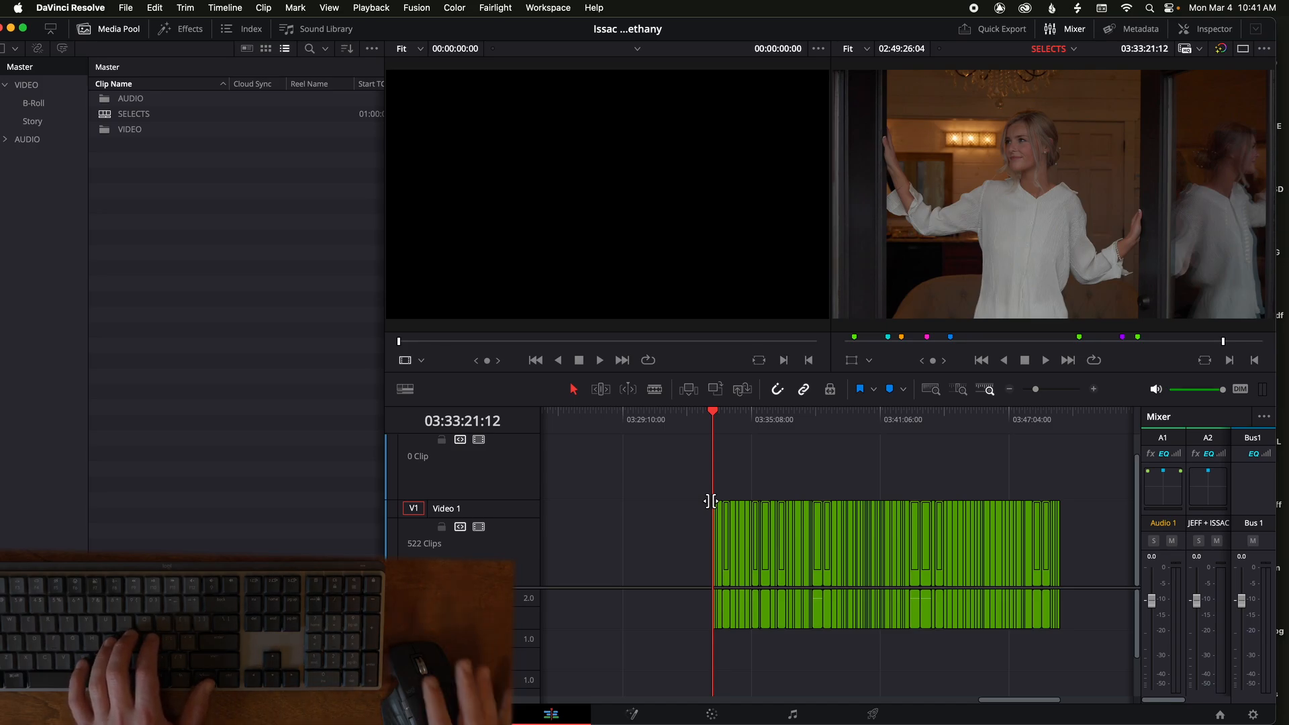
# Step: Examine the green clips after the playhead at 03:33:21:12 at several timeline magnifications, from close-up to a wide overview
pyautogui.press('super+equal')
pyautogui.press('super+equal')
pyautogui.press('super+equal')
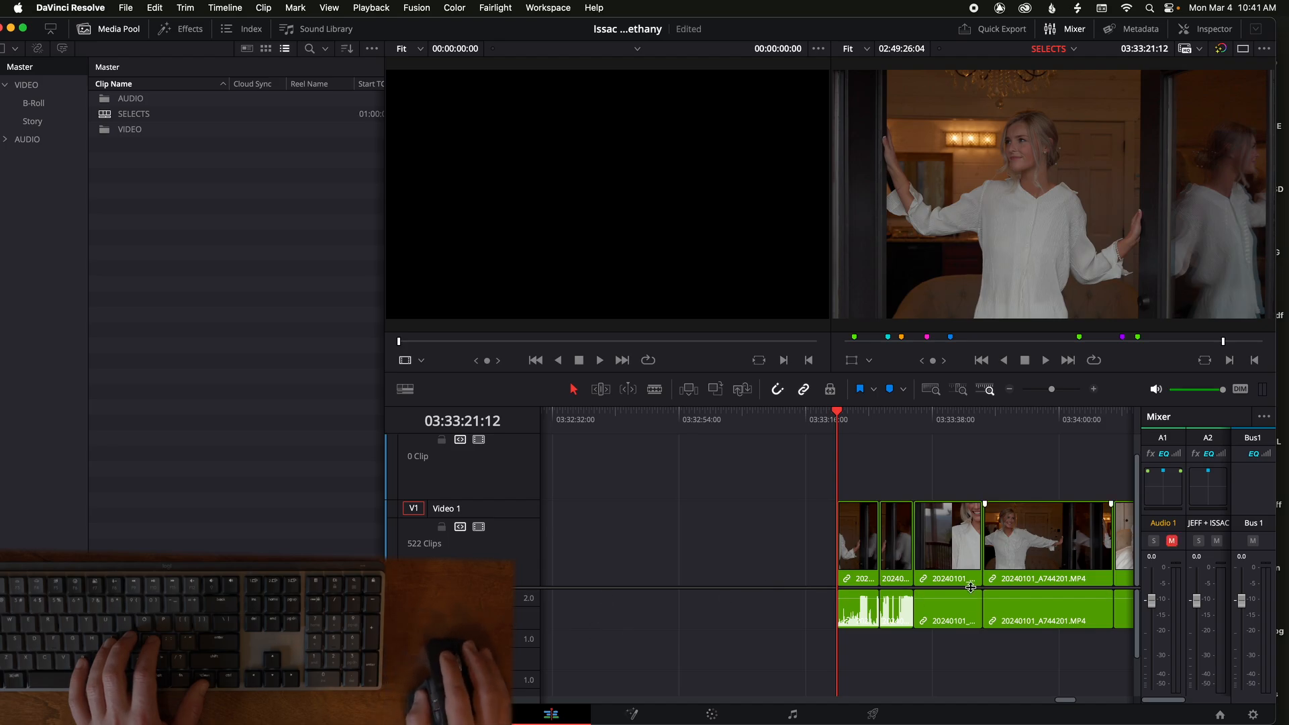
pyautogui.press('super+minus')
pyautogui.press('super+minus')
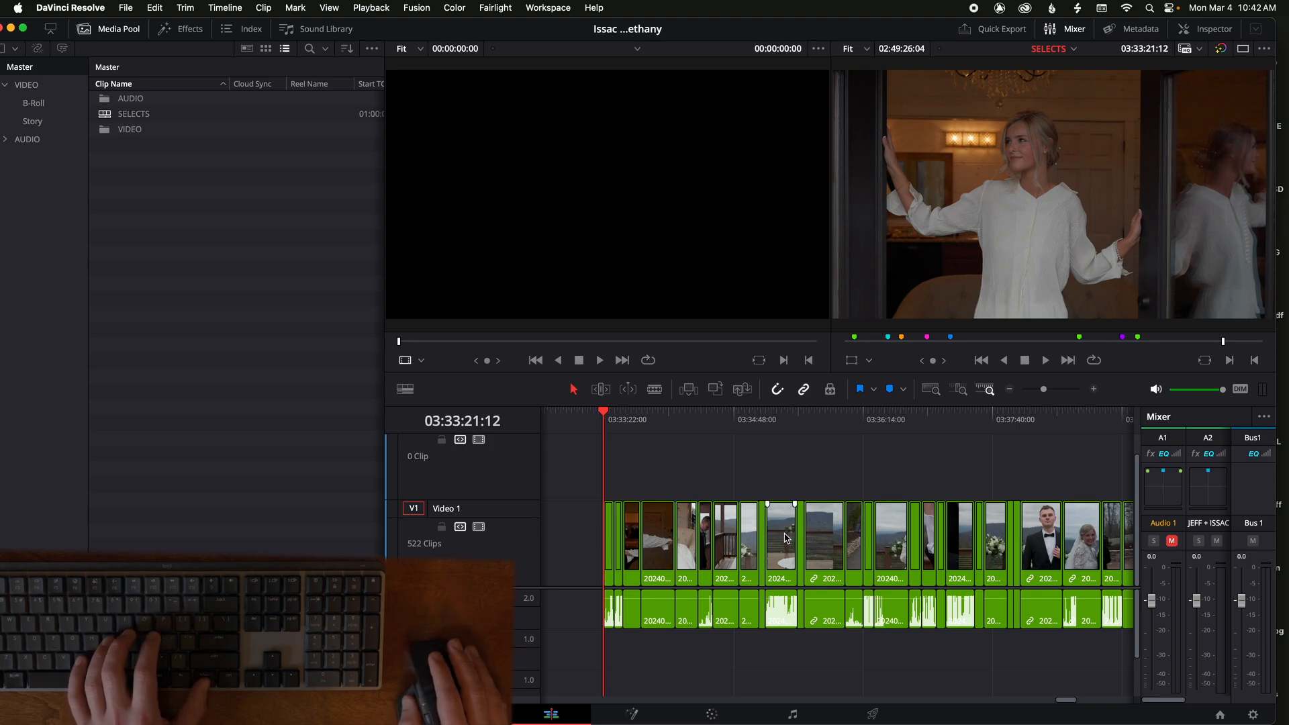
pyautogui.scroll(-10, 841, 500)
pyautogui.scroll(12, 873, 539)
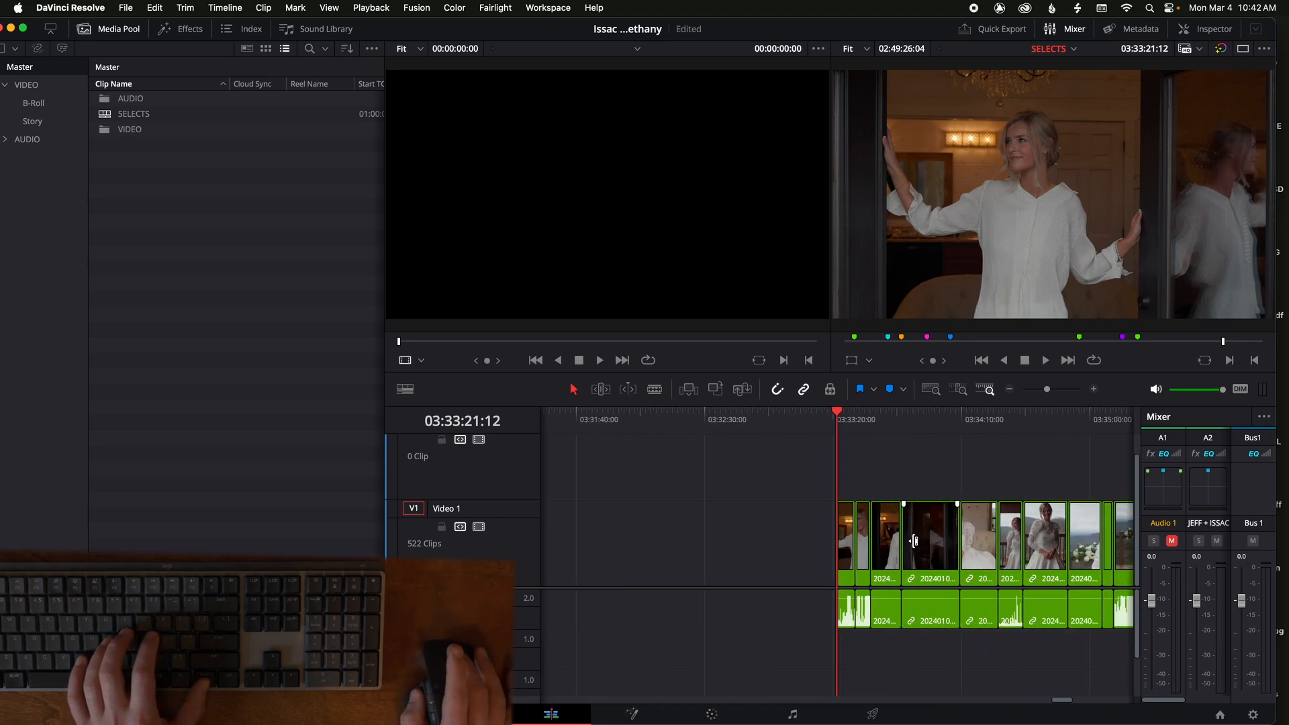
pyautogui.scroll(-12, 912, 547)
pyautogui.scroll(10, 912, 557)
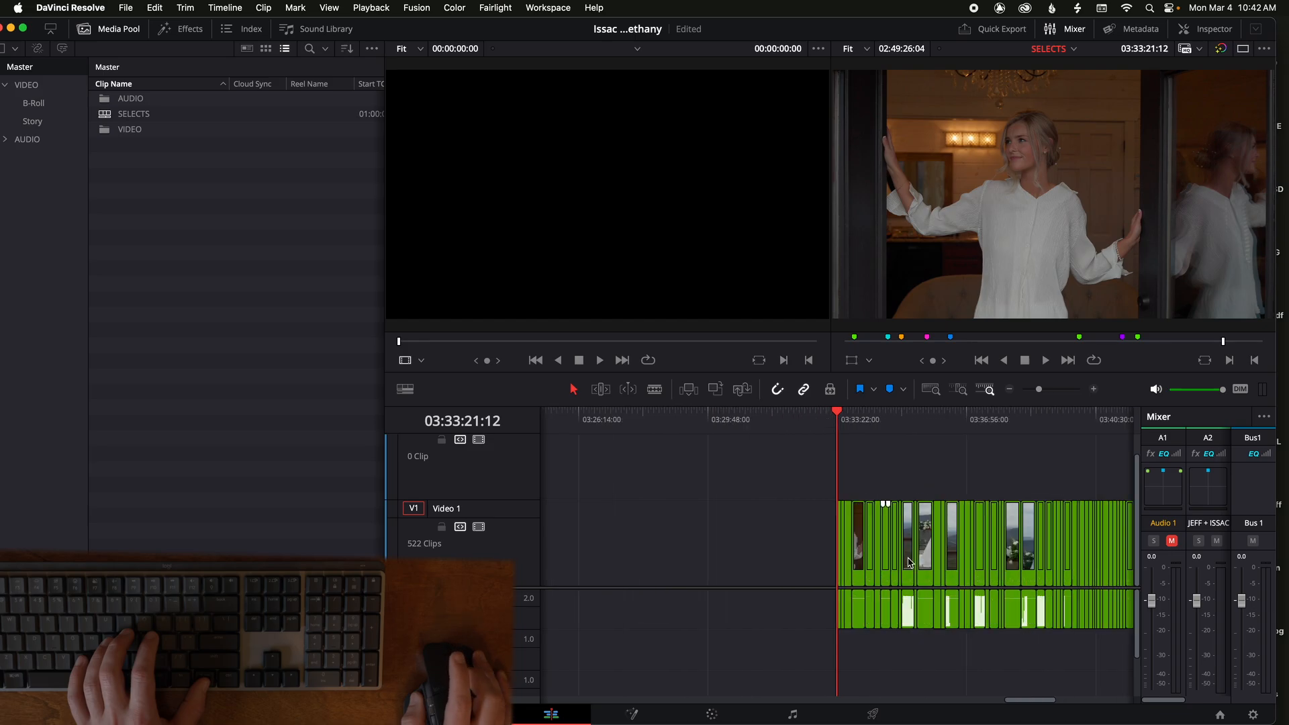
pyautogui.scroll(-10, 910, 567)
pyautogui.scroll(10, 909, 567)
pyautogui.hscroll(6, 907, 563)
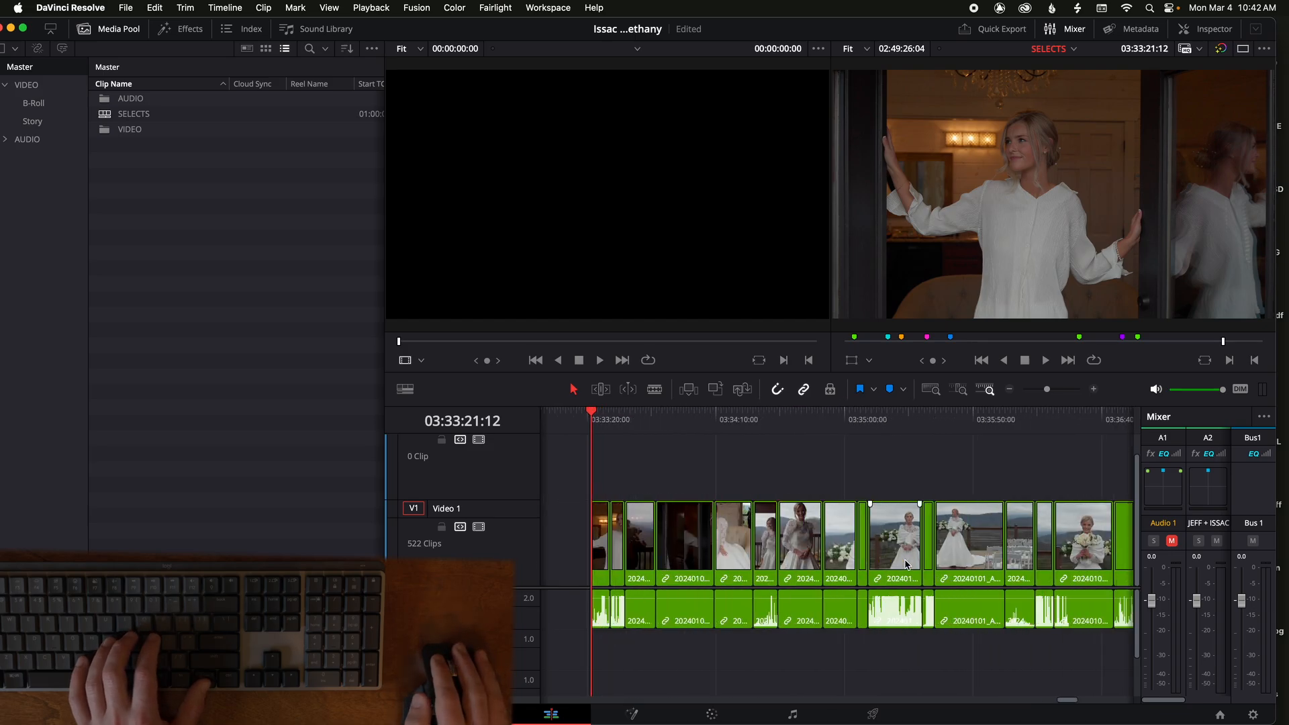
pyautogui.hscroll(-5, 904, 564)
pyautogui.hscroll(6, 902, 564)
pyautogui.hscroll(-4, 903, 563)
# Step: Shrink and re-enlarge the timeline viewer image, and survey the green clips after the playhead at a wider timeline scale
pyautogui.scroll(-6, 865, 200)
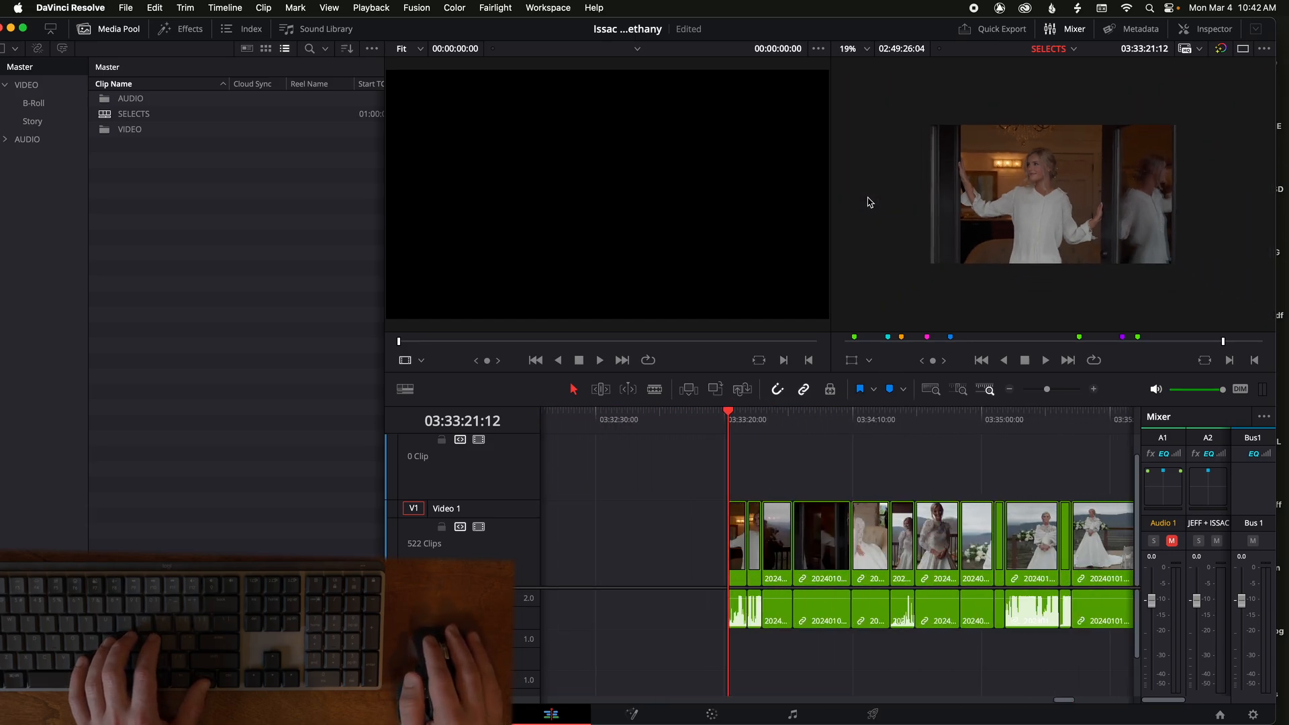
pyautogui.scroll(6, 859, 211)
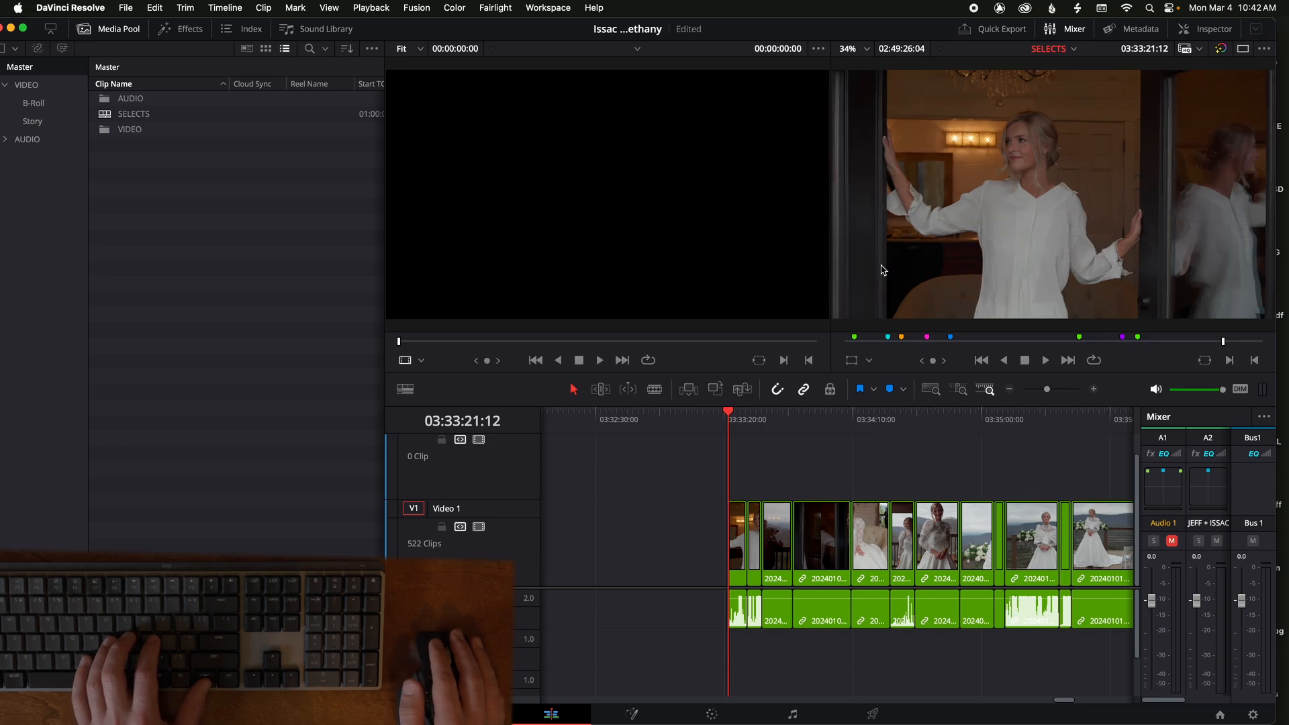
pyautogui.hscroll(4, 785, 557)
pyautogui.hscroll(-4, 785, 557)
pyautogui.scroll(-4, 839, 550)
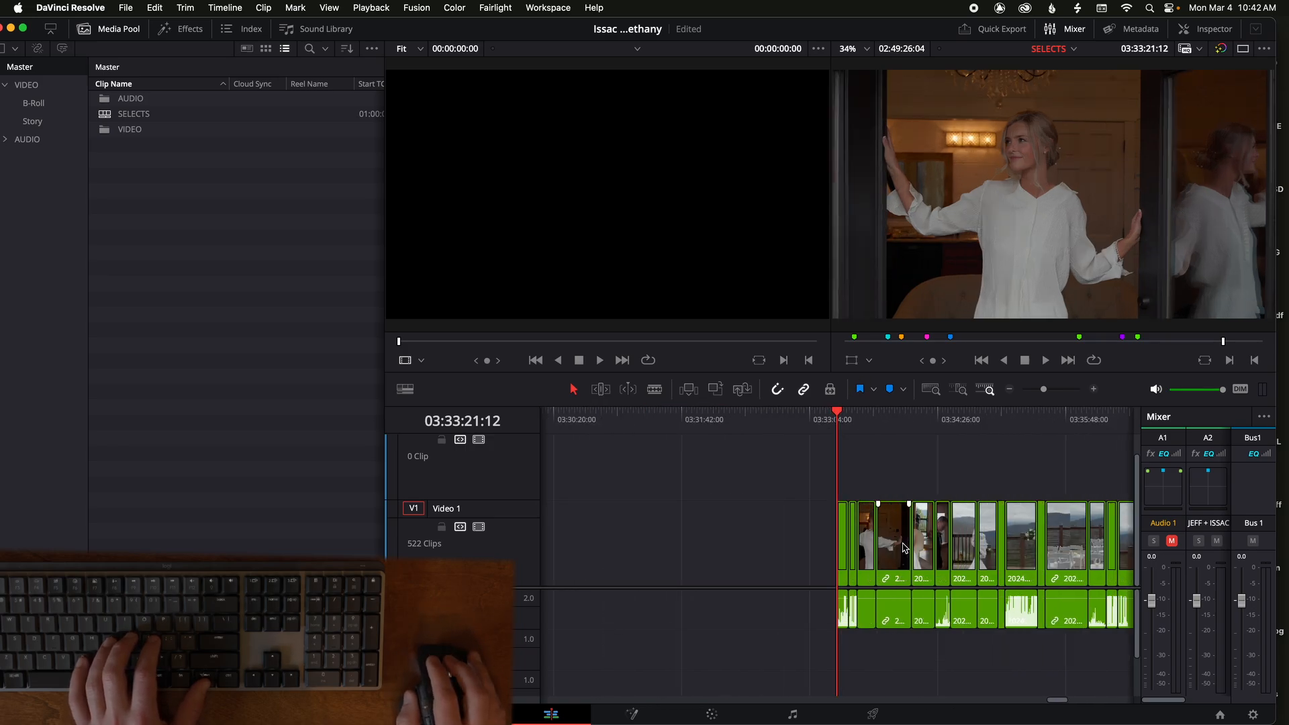
pyautogui.scroll(-2, 872, 537)
pyautogui.hscroll(4, 854, 526)
pyautogui.hscroll(-4, 843, 527)
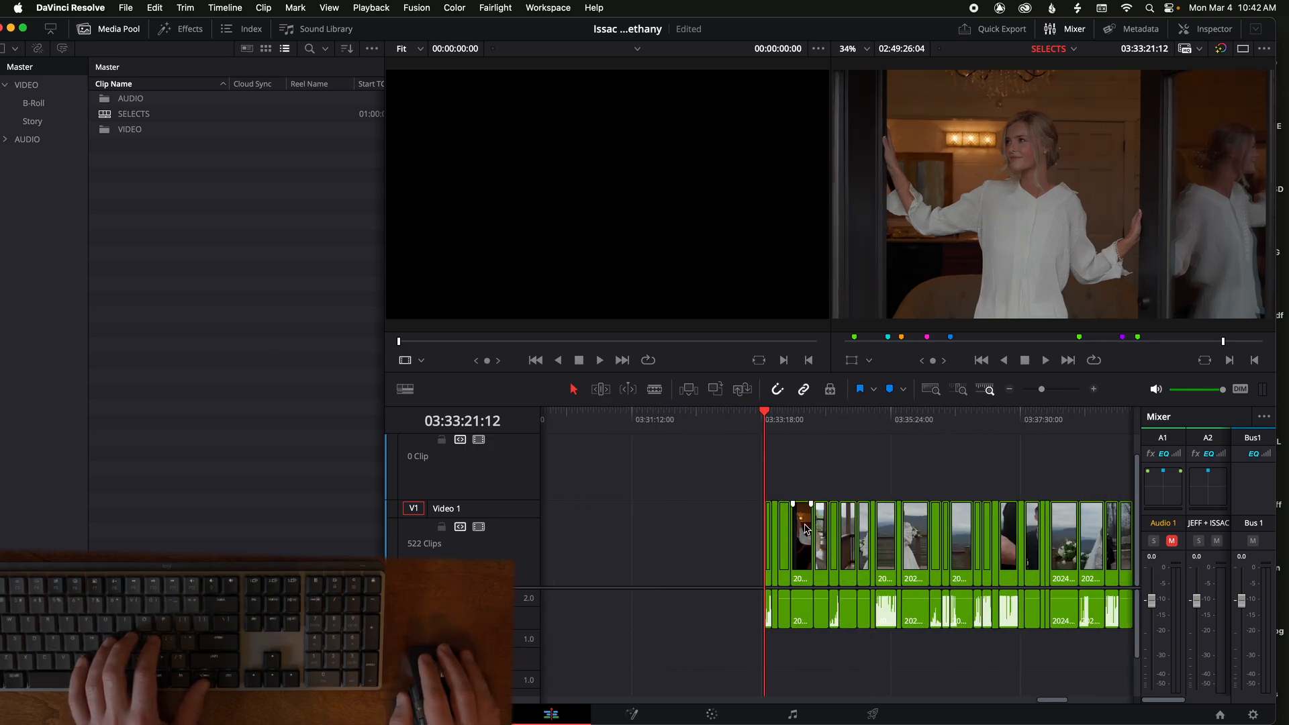
pyautogui.scroll(-3, 808, 531)
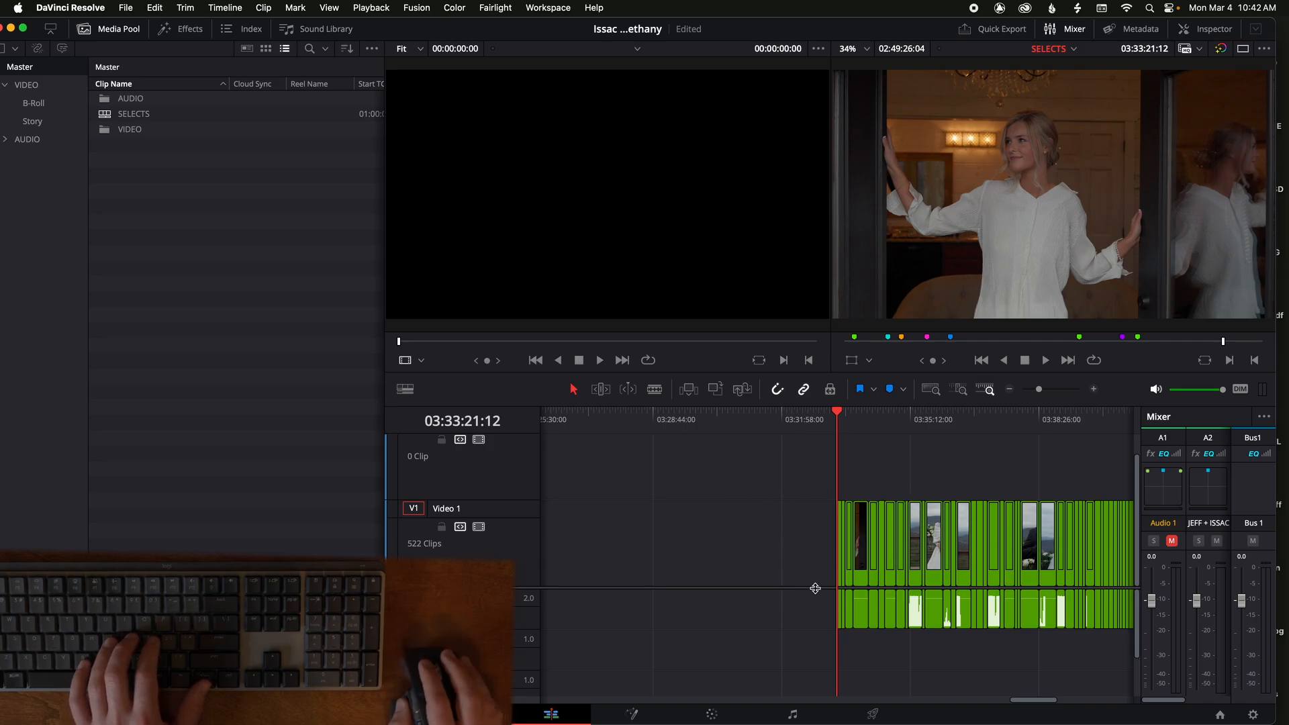
# Step: Review the SELECTS footage forward from 03:33:21:12 at increasing speed up to 16x, and stop on the bride's close-up with mountains behind
pyautogui.press('space')
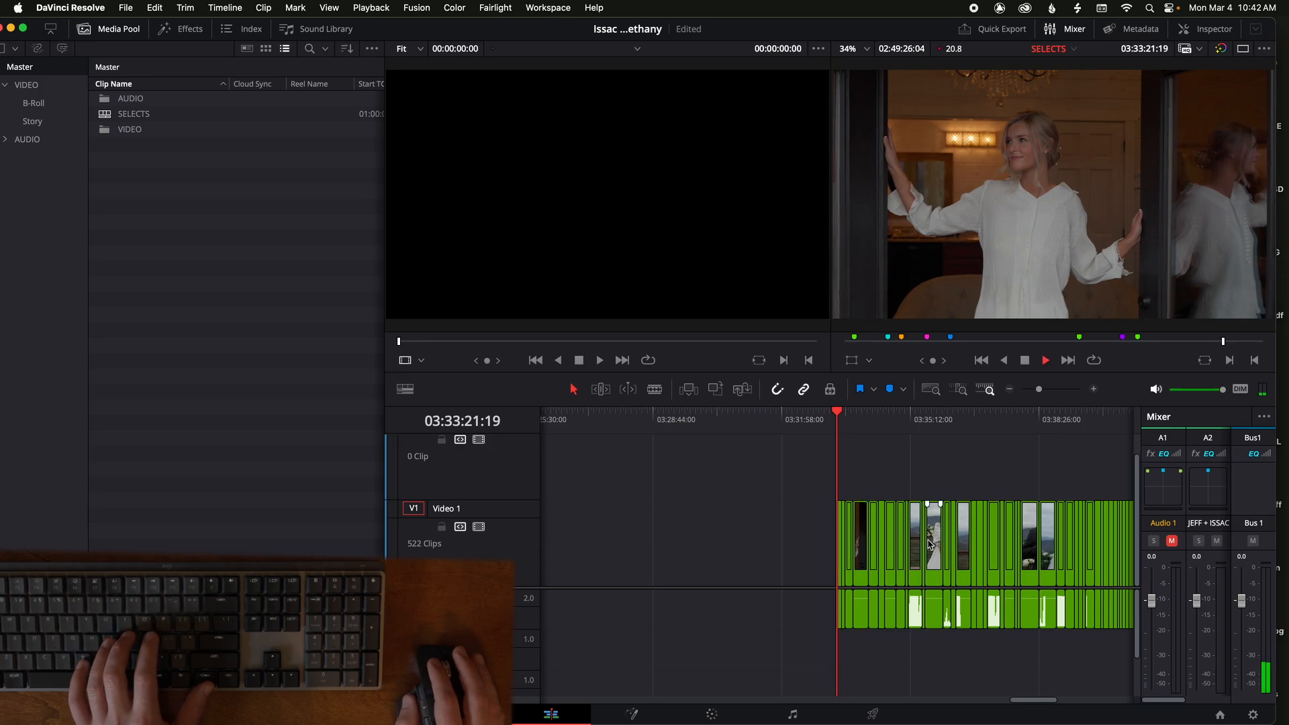
pyautogui.scroll(5, 912, 545)
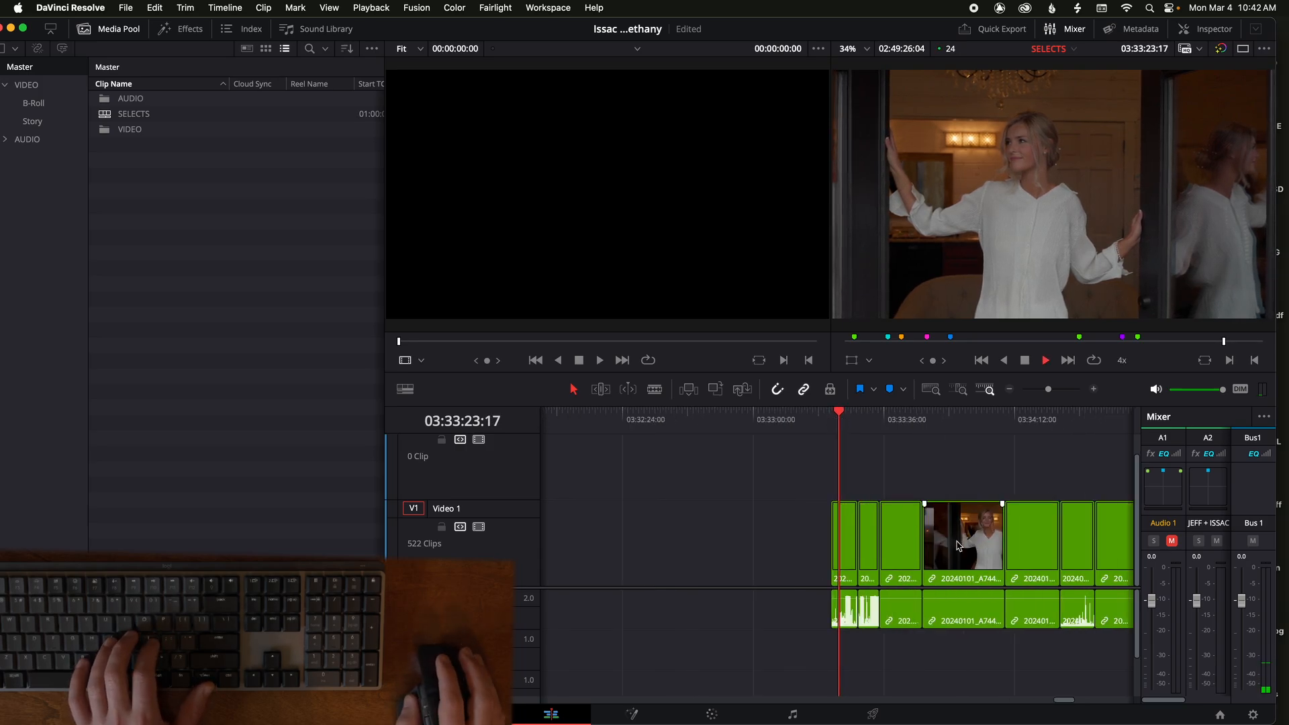
pyautogui.press('l')
pyautogui.press('l')
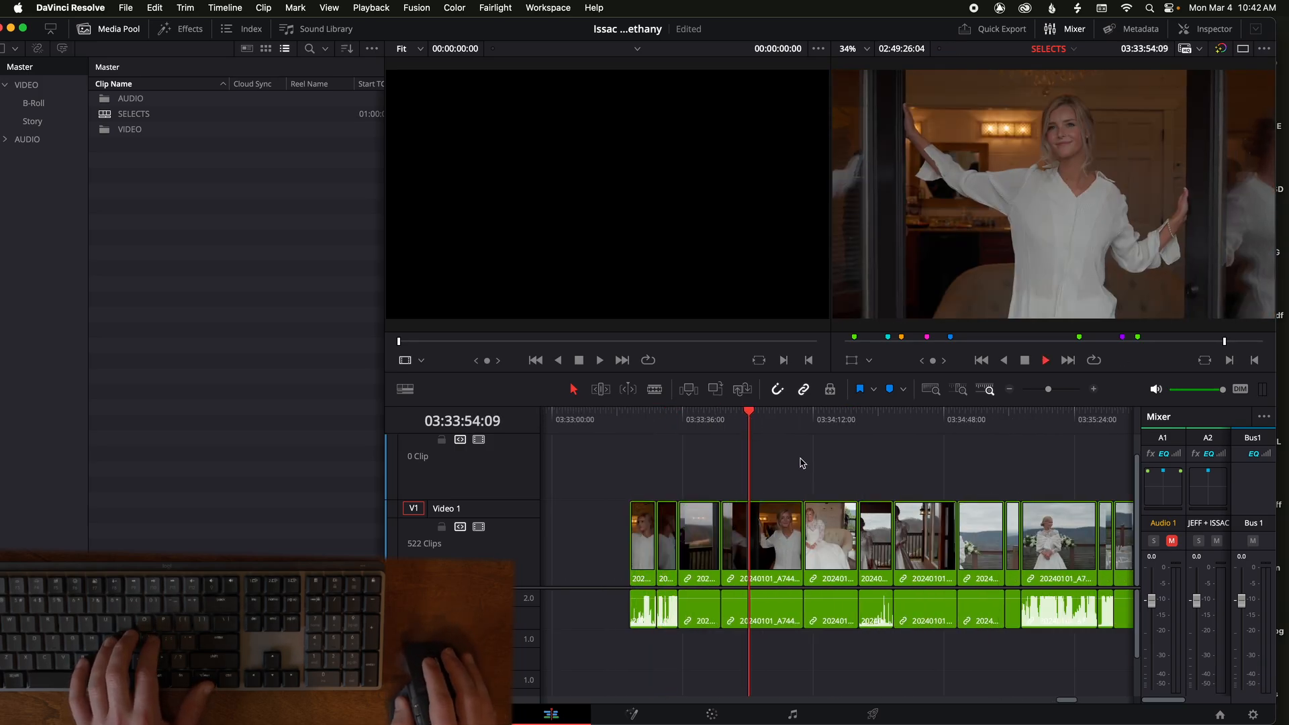
pyautogui.press('l')
pyautogui.press('l')
pyautogui.press('l')
pyautogui.press('l')
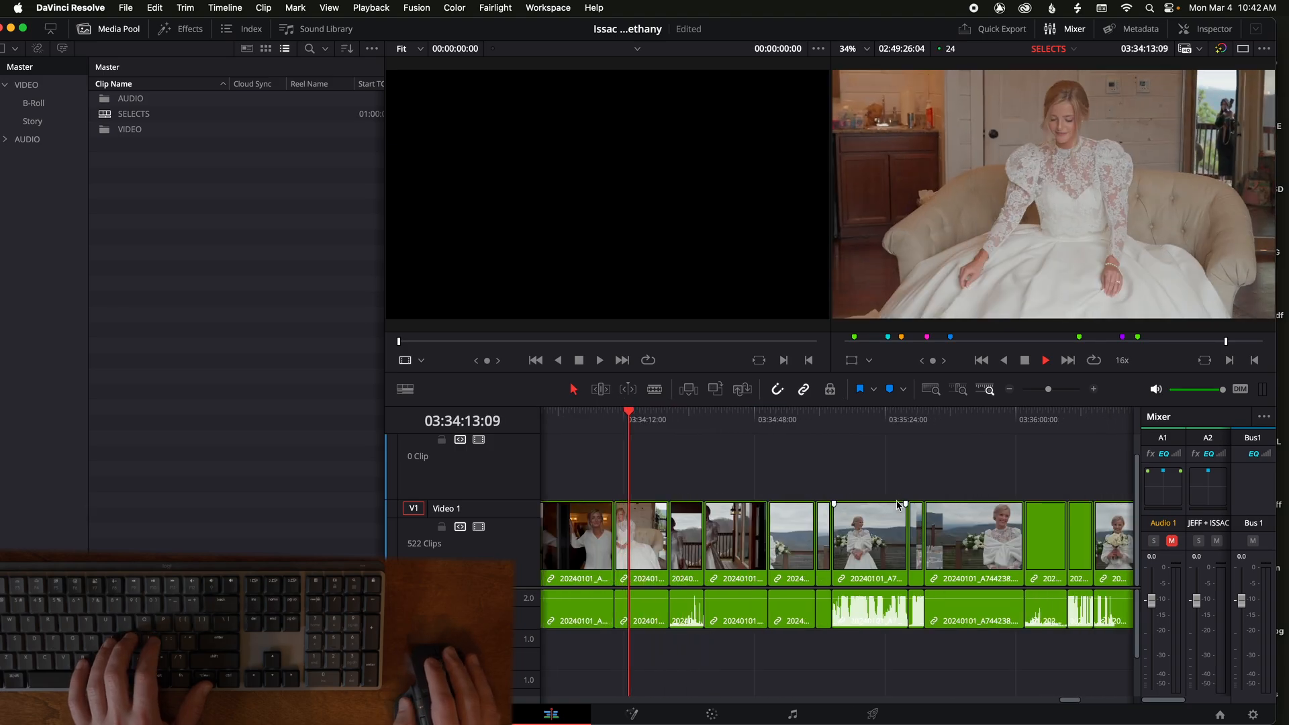
pyautogui.scroll(-3, 940, 490)
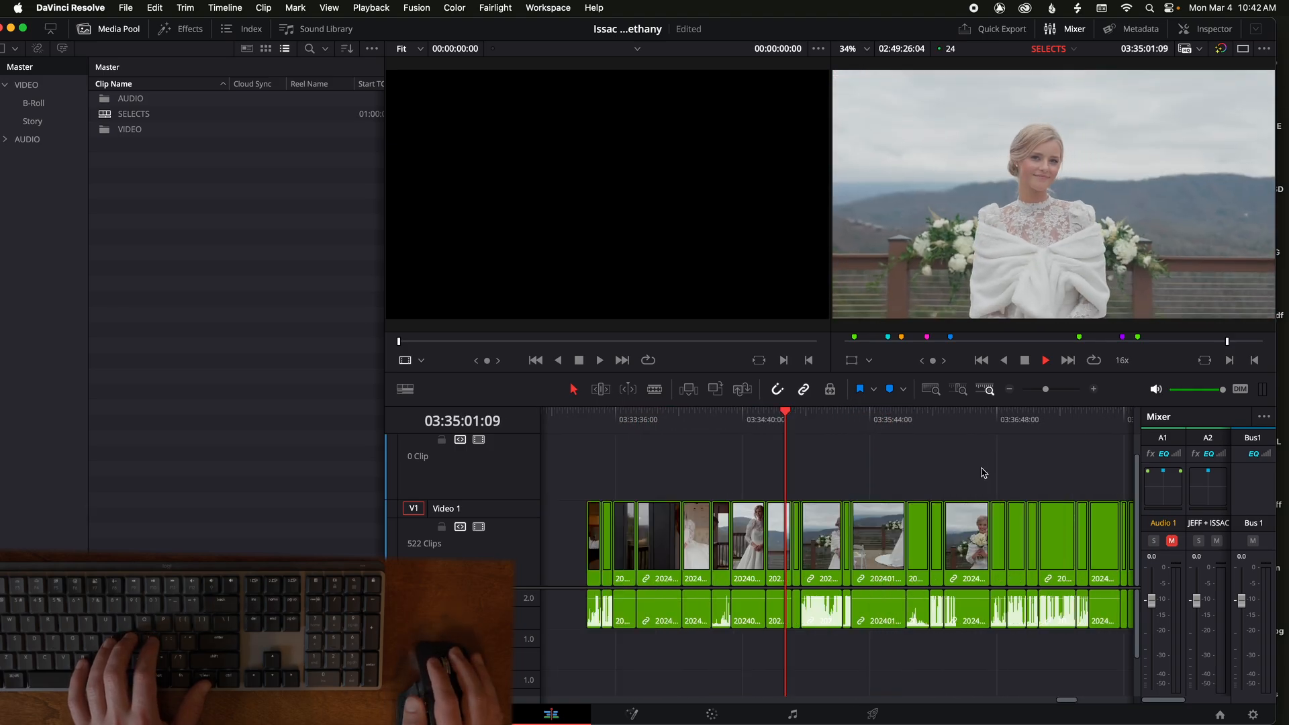
pyautogui.press('k')
pyautogui.hscroll(-5, 983, 473)
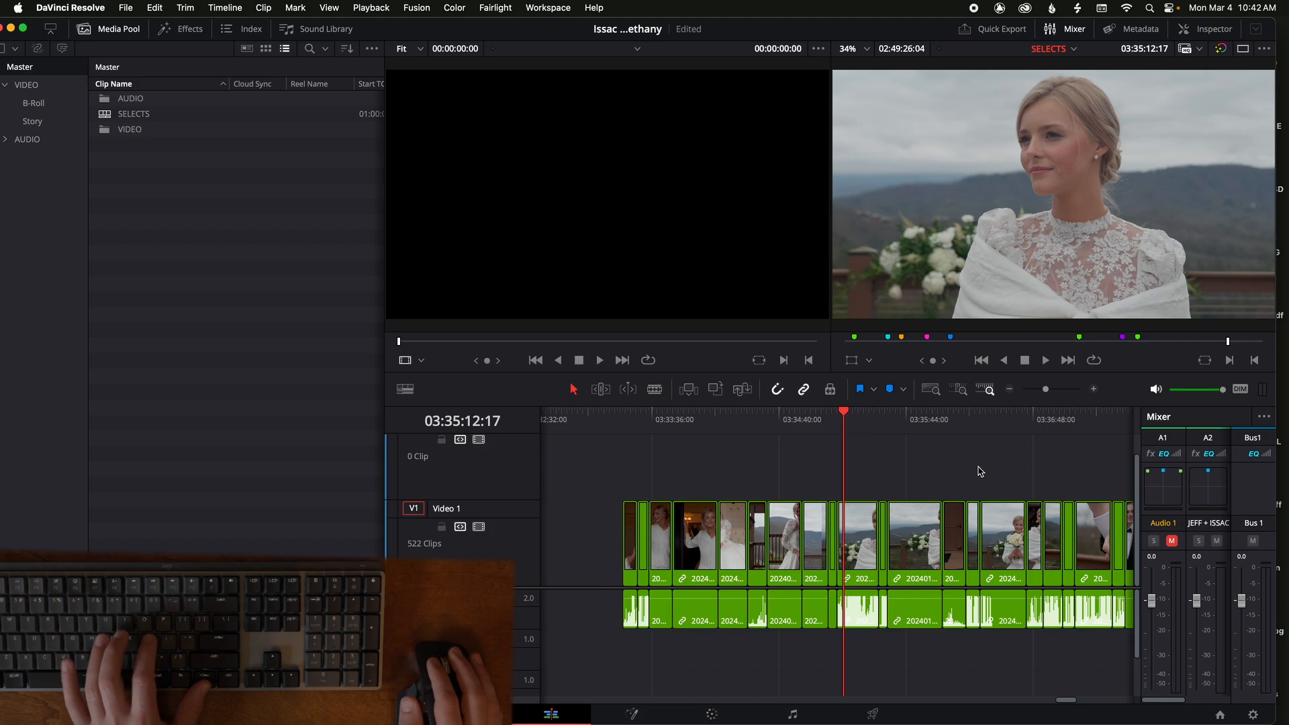
# Step: Play the timeline in reverse at up to 16x, and stop on the shot of the bride with the man in the suit
pyautogui.press('j')
pyautogui.press('j')
pyautogui.press('j')
pyautogui.press('j')
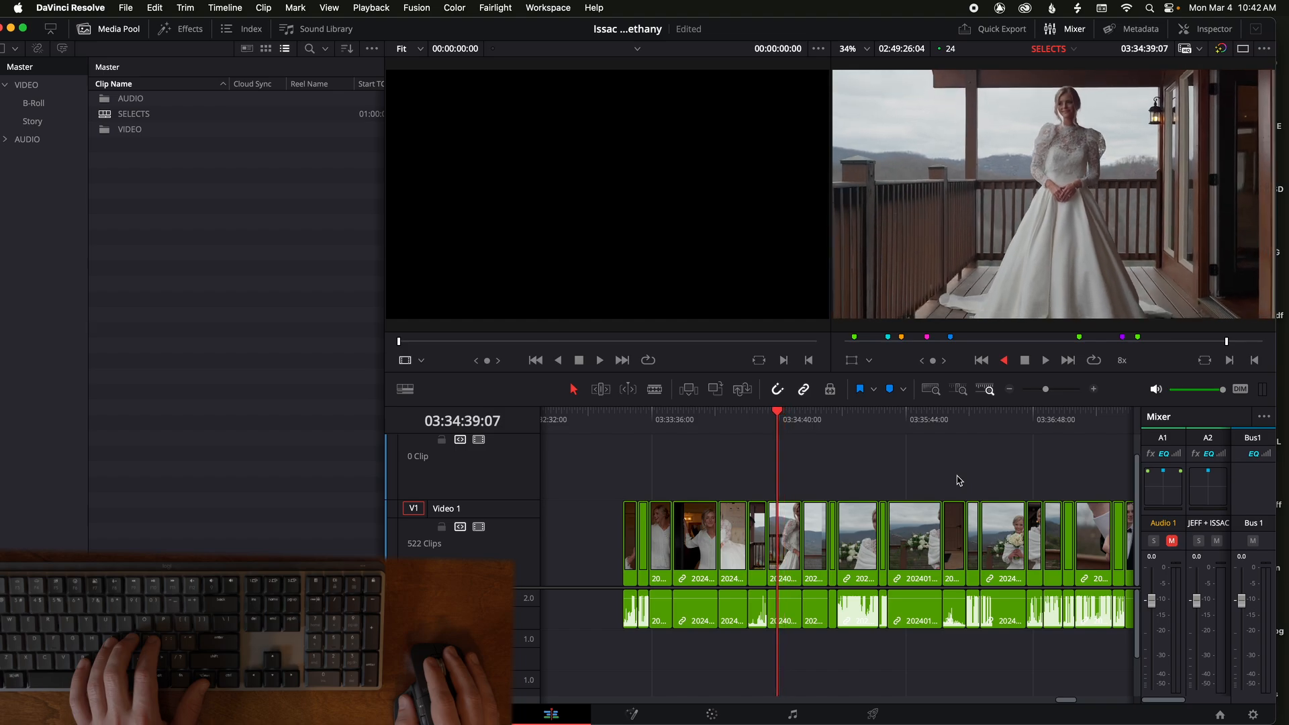
pyautogui.press('l')
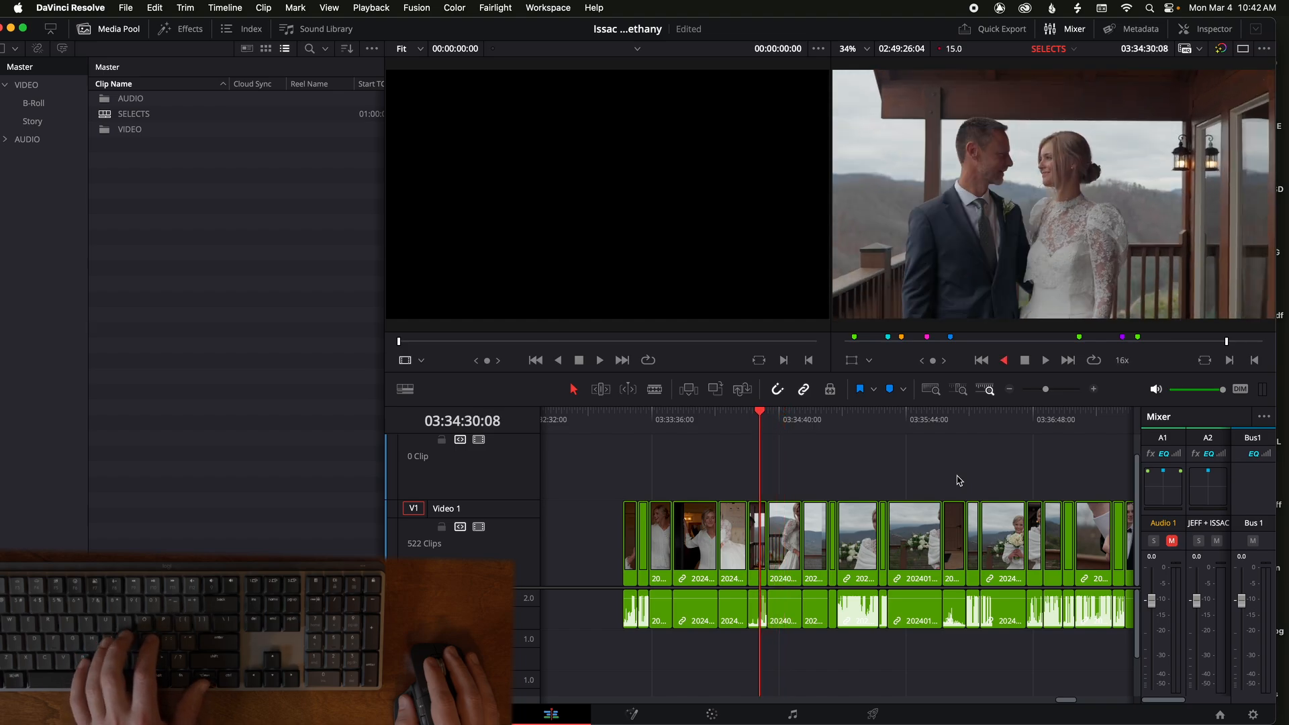
pyautogui.press('k')
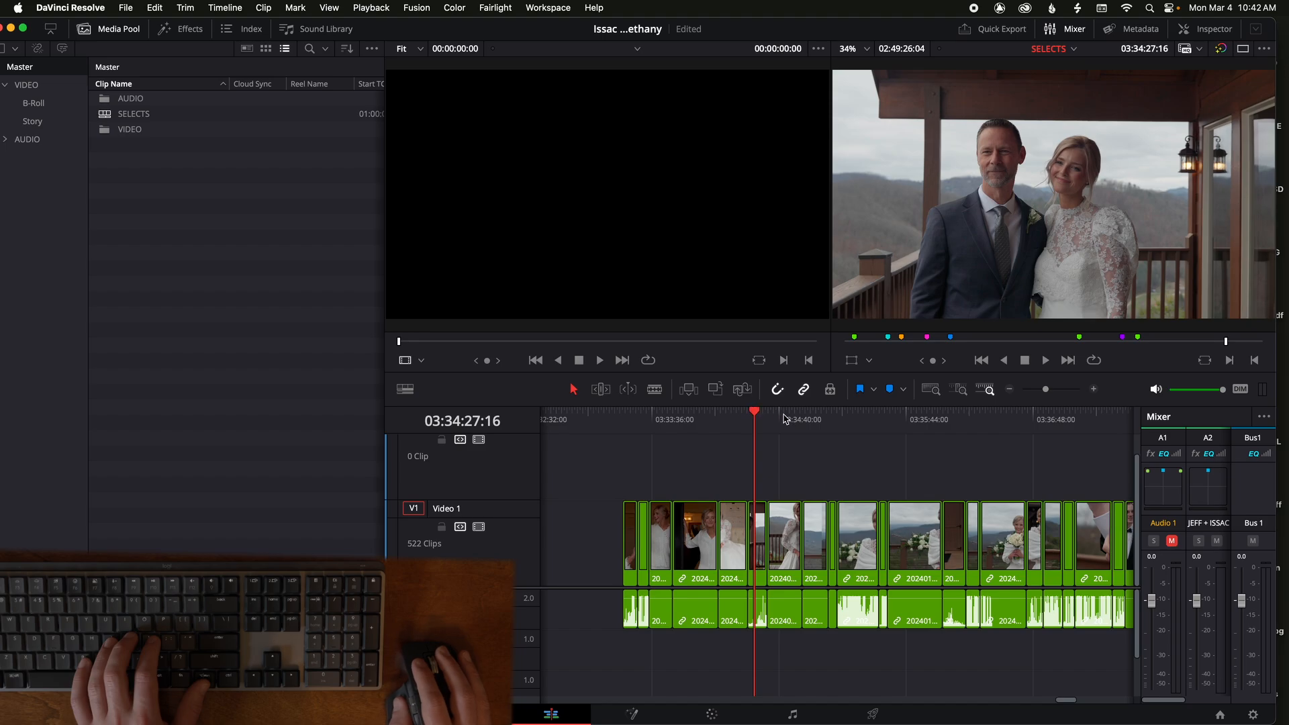
# Step: Review the clip of the bride sitting on the couch and split it at 03:34:13:20
pyautogui.press('Down')
pyautogui.press('super+equal')
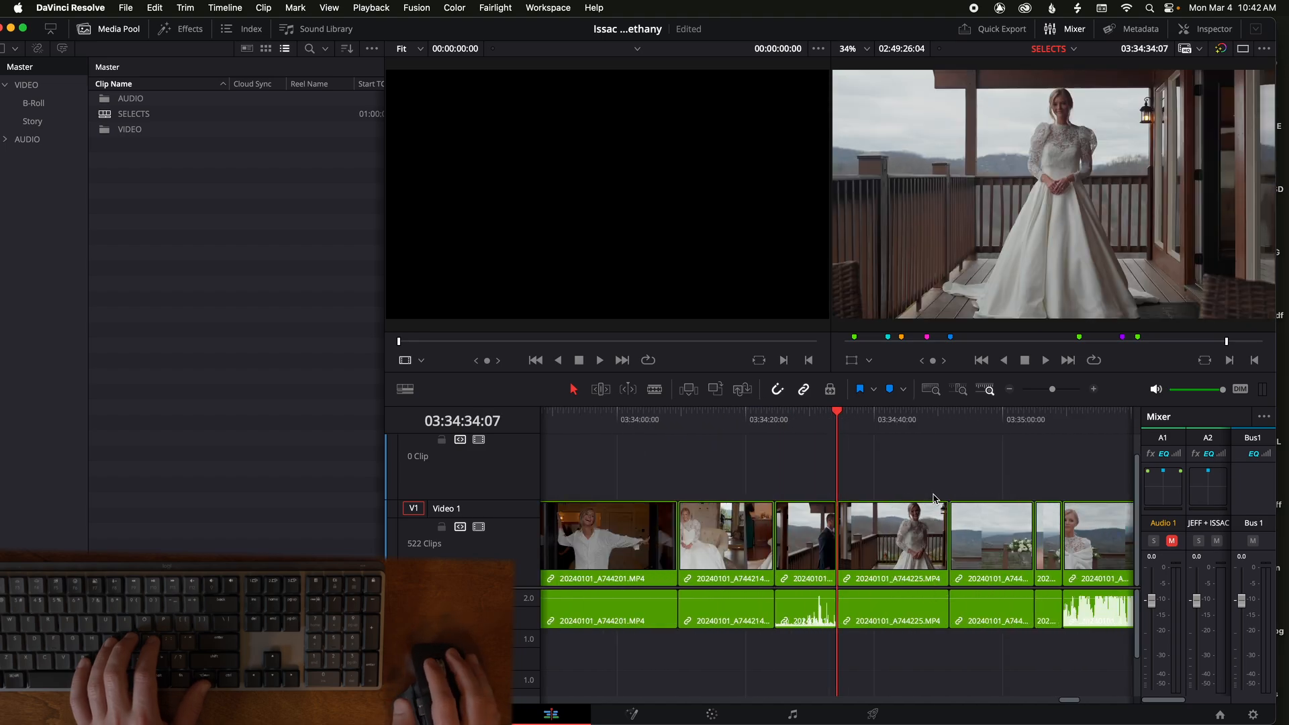
pyautogui.click(684, 439)
pyautogui.press('space')
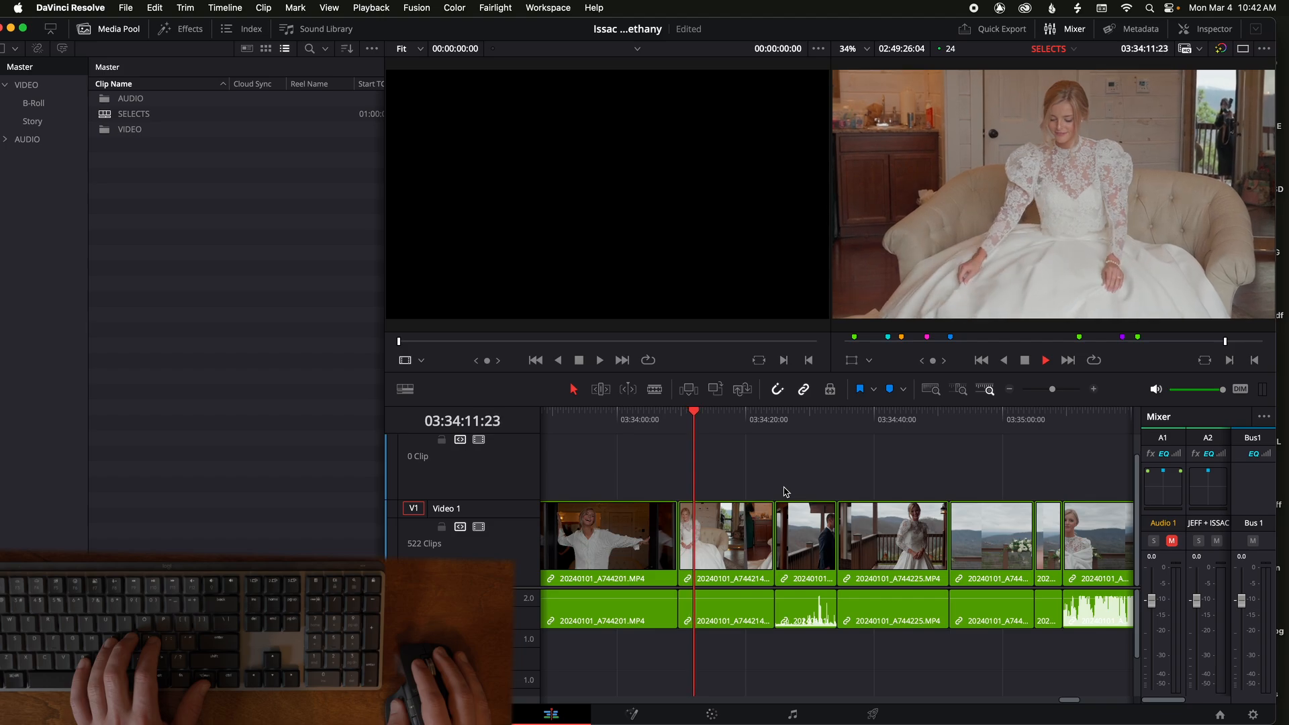
pyautogui.press('space')
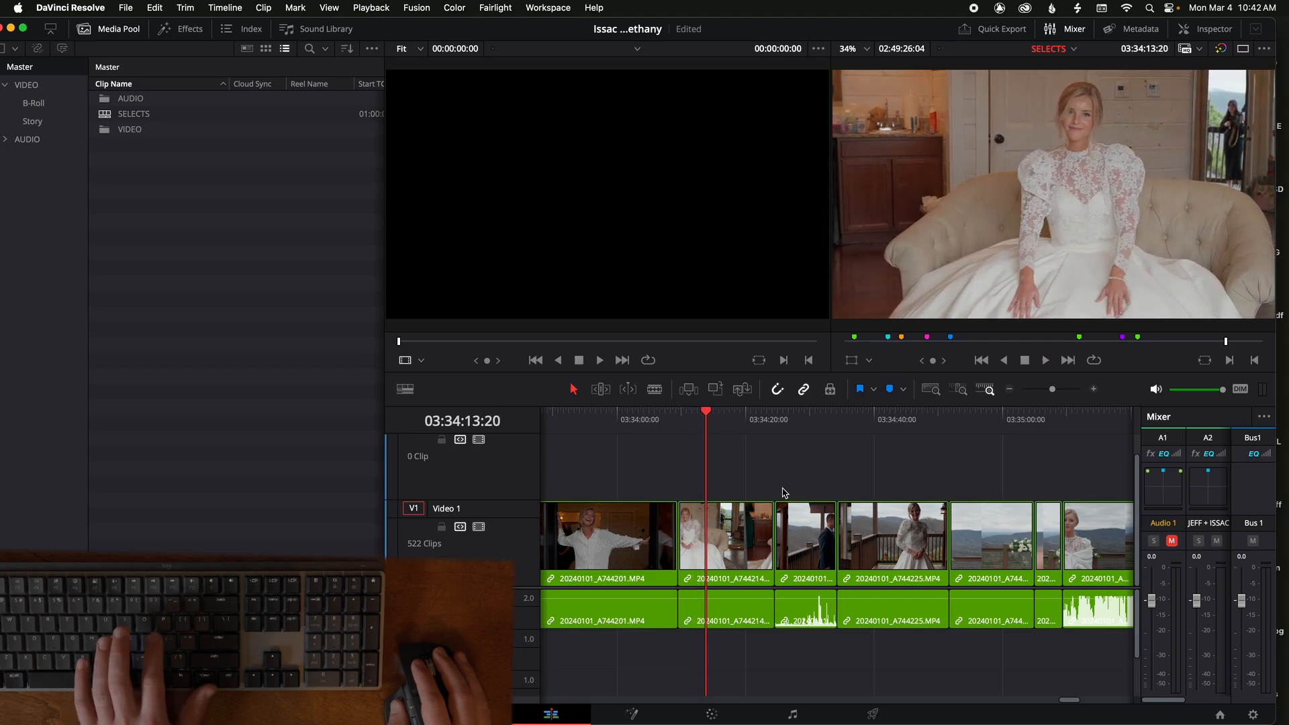
pyautogui.press('super+b')
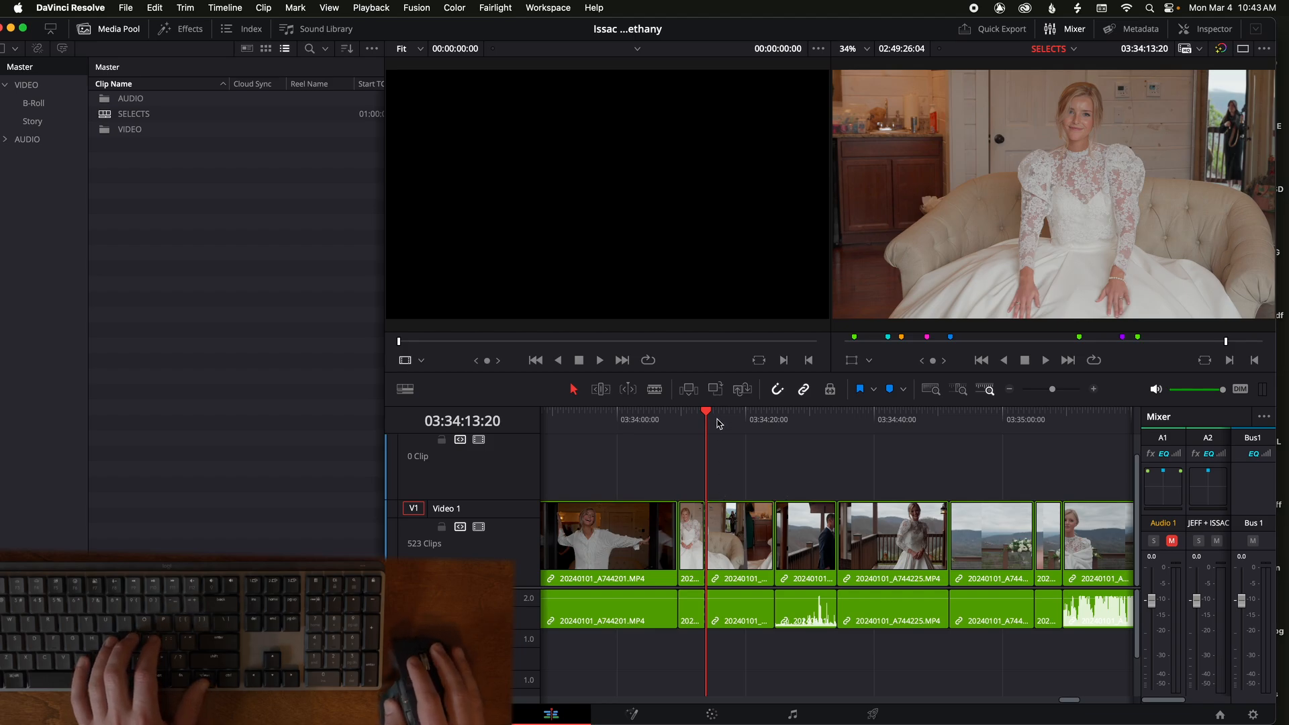
# Step: Try deleting the second part of the split couch clip, first leaving a gap and again with the gap closed, undoing each deletion
pyautogui.press('space')
pyautogui.press('space')
pyautogui.moveTo(734, 476); pyautogui.dragTo(731, 695)
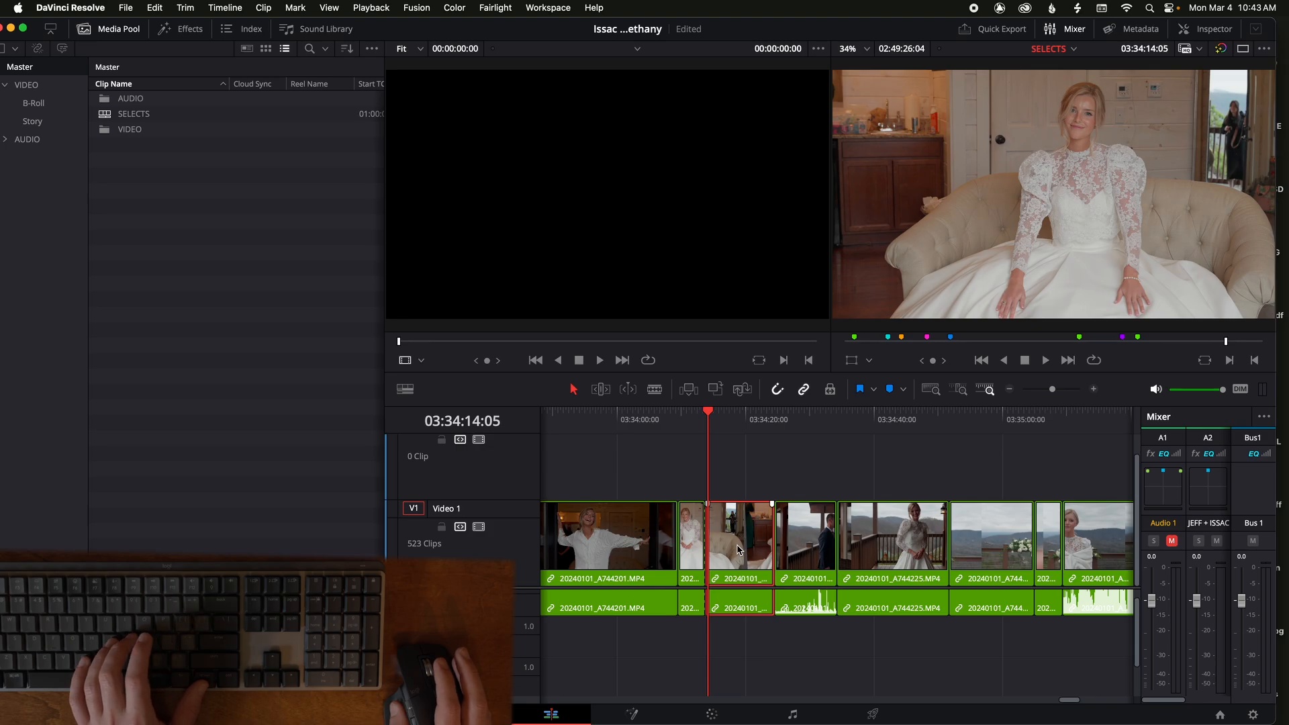
pyautogui.press('BackSpace')
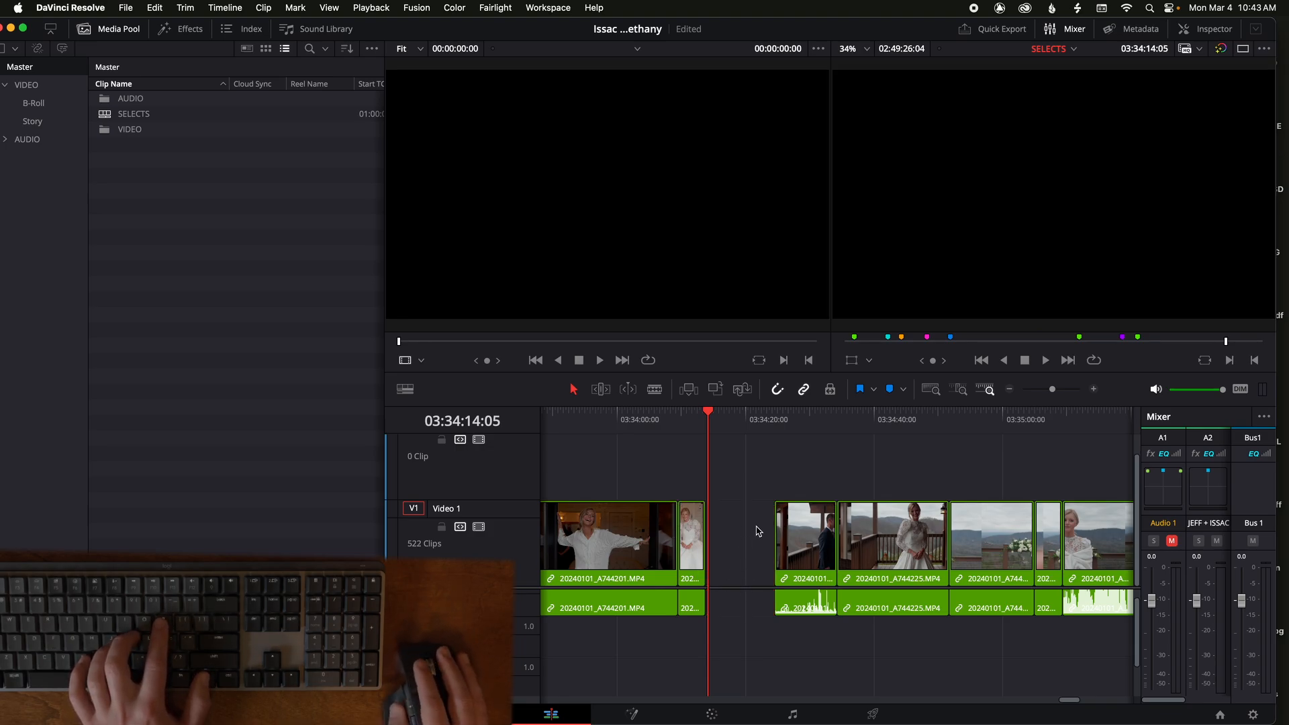
pyautogui.press('super+z')
pyautogui.hotkey('shift', 'BackSpace')
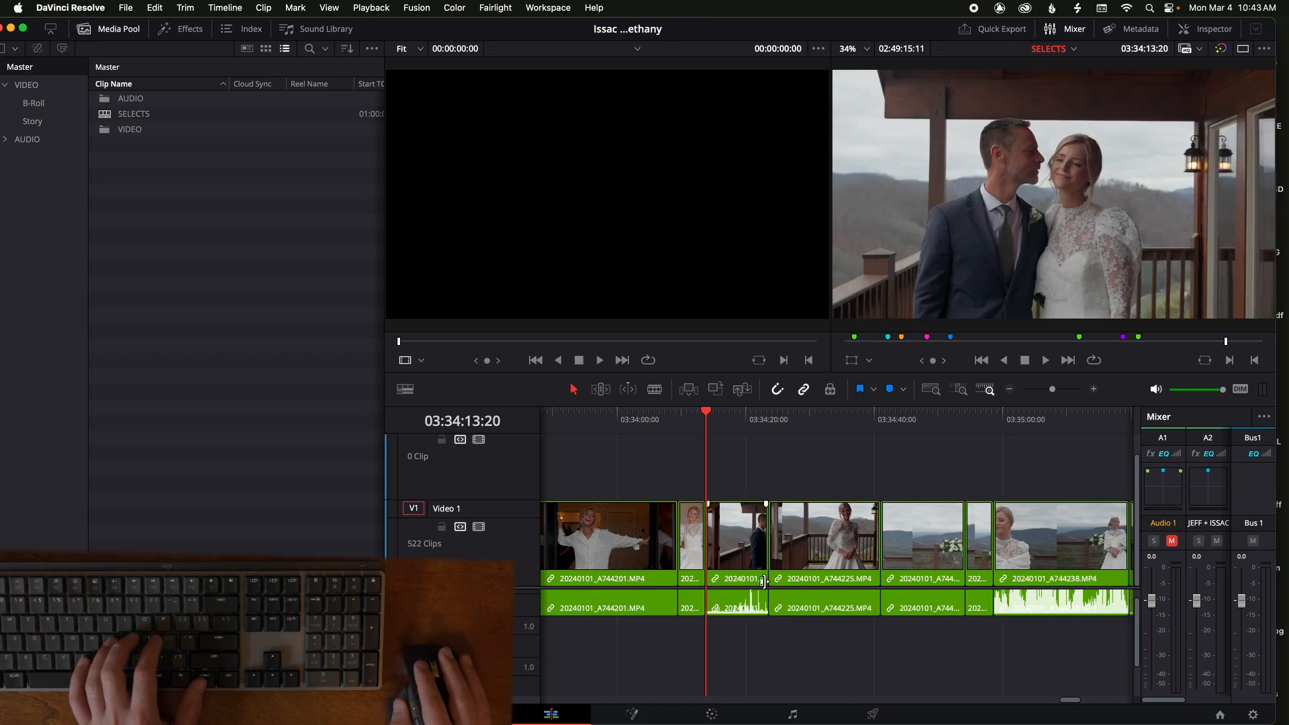
pyautogui.press('super+z')
# Step: Repeat the plain deletion and the ripple deletion of the couch clip's remainder, undoing each one
pyautogui.click(744, 530)
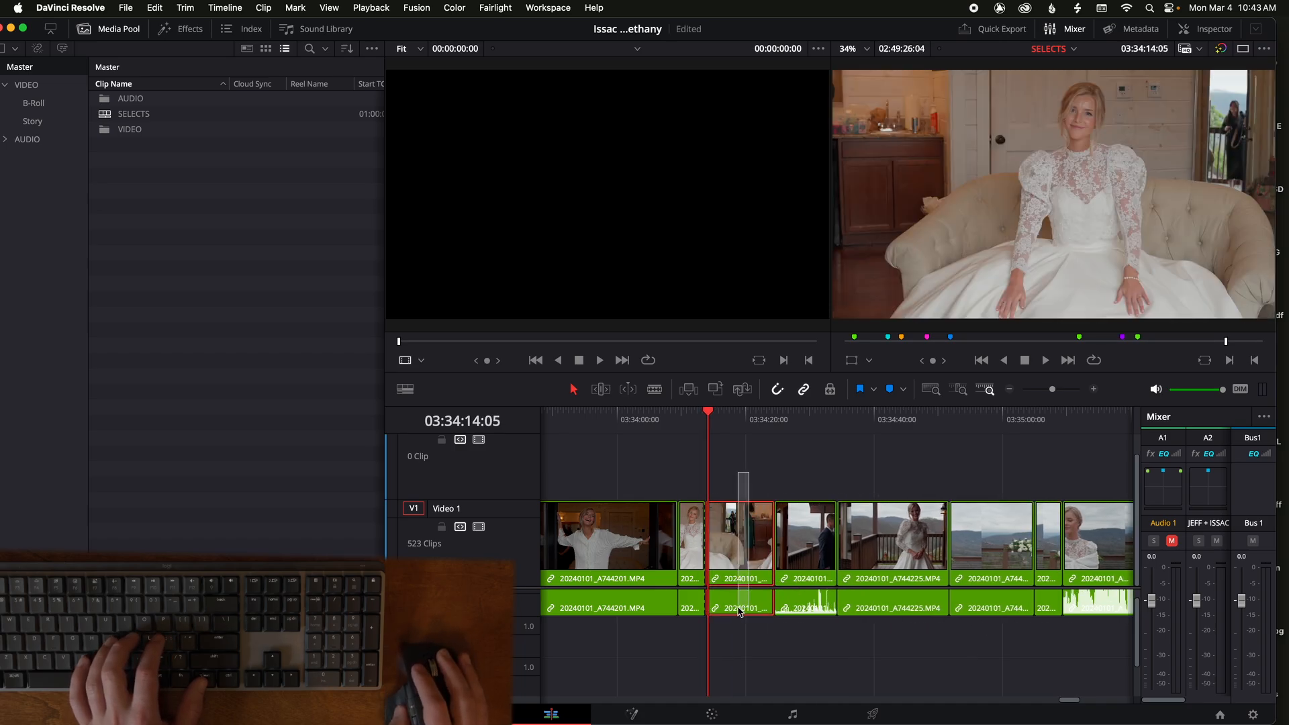
pyautogui.press('BackSpace')
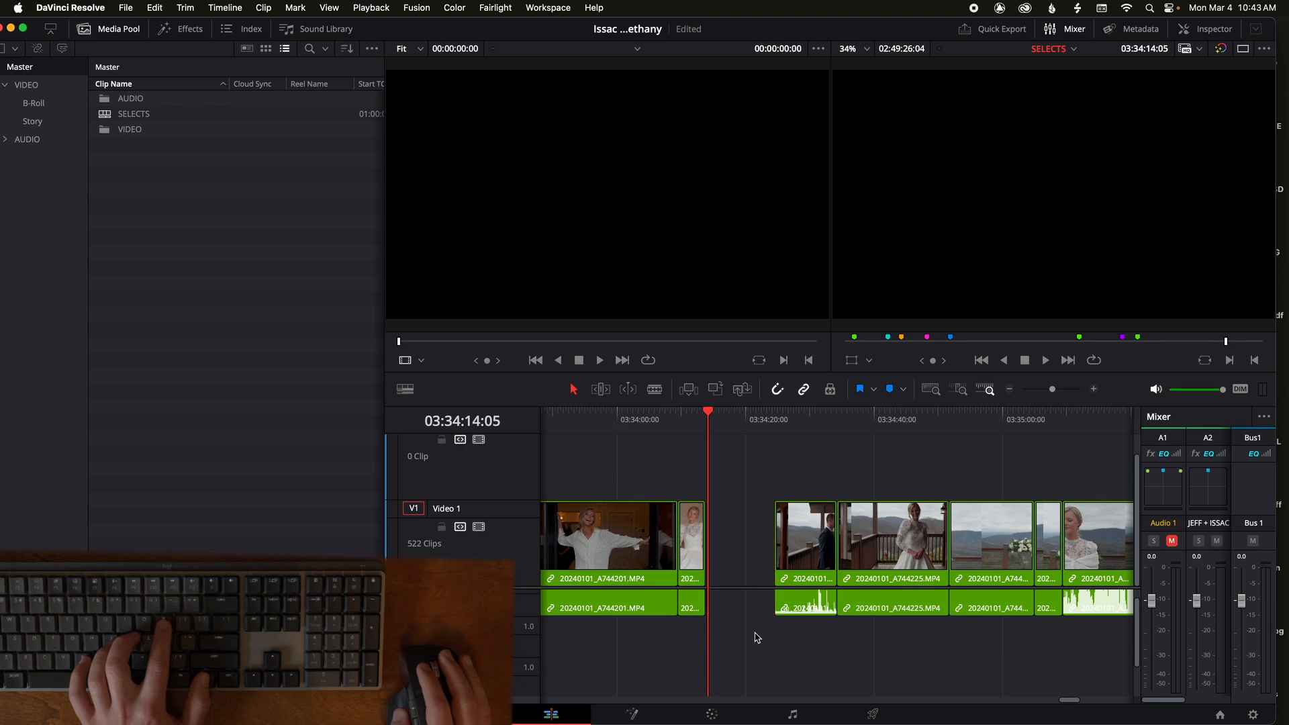
pyautogui.press('super+z')
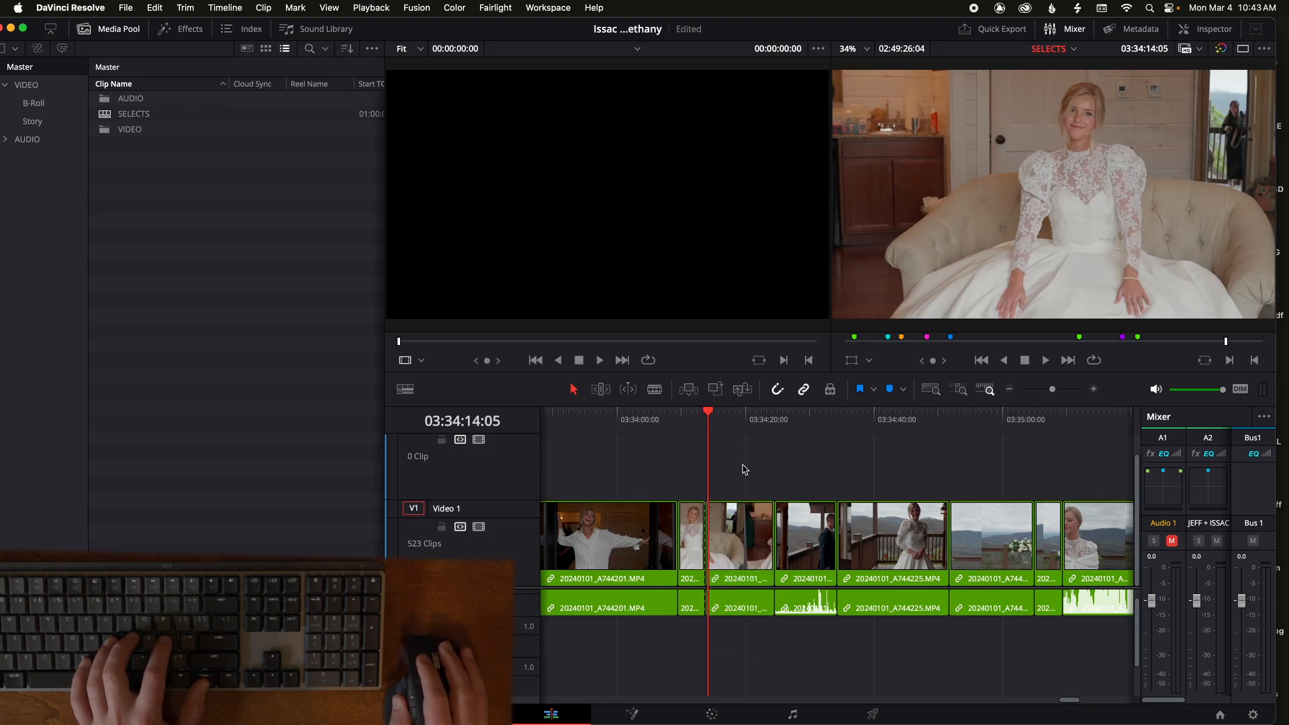
pyautogui.moveTo(742, 464); pyautogui.dragTo(734, 616)
pyautogui.press('Delete')
pyautogui.press('super+z')
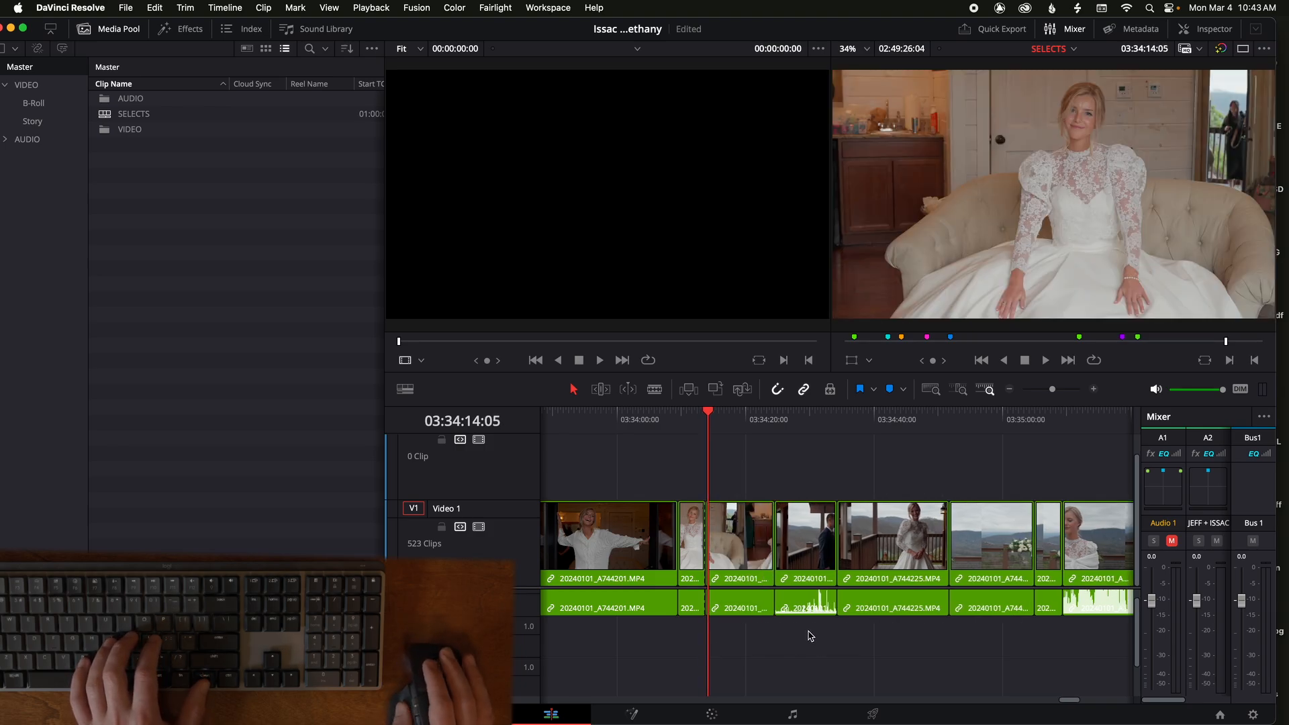
pyautogui.scroll(-5, 810, 635)
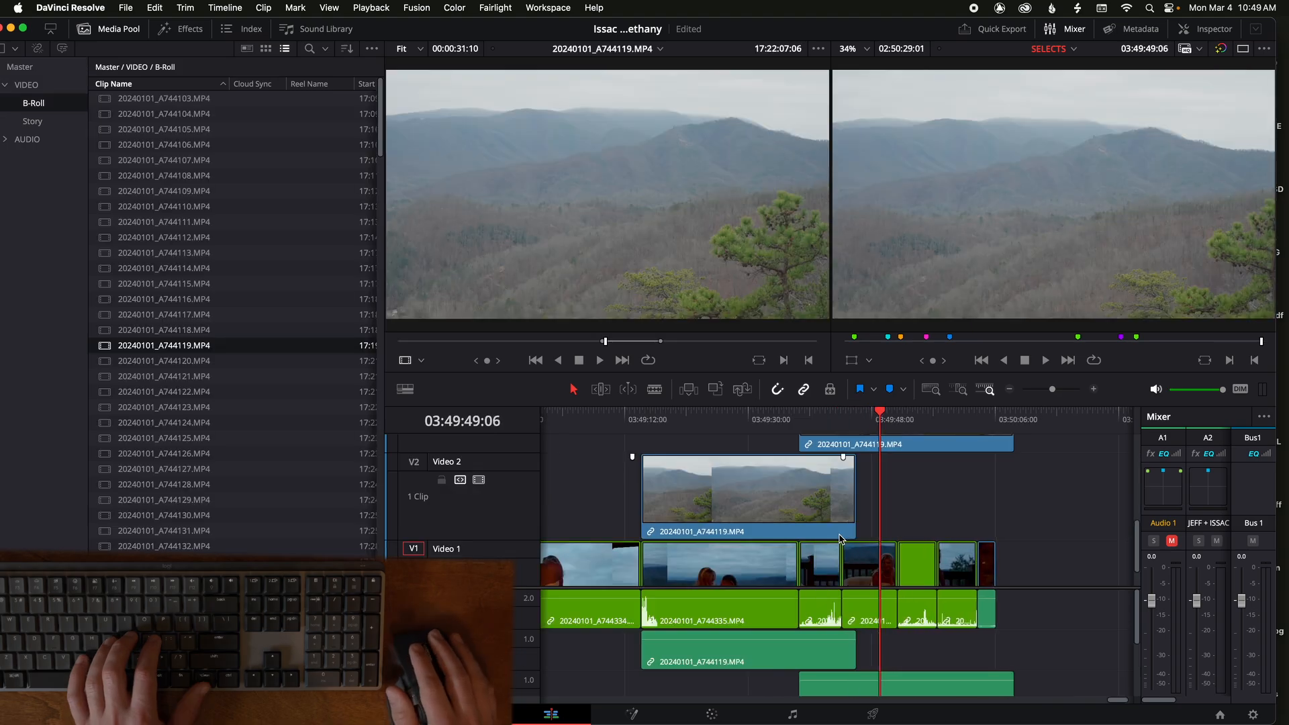
# Step: Review the couple's dusk clip from 03:48:28:01 and ripple-trim its start up to 03:48:33:06
pyautogui.hscroll(-6, 841, 539)
pyautogui.click(725, 445)
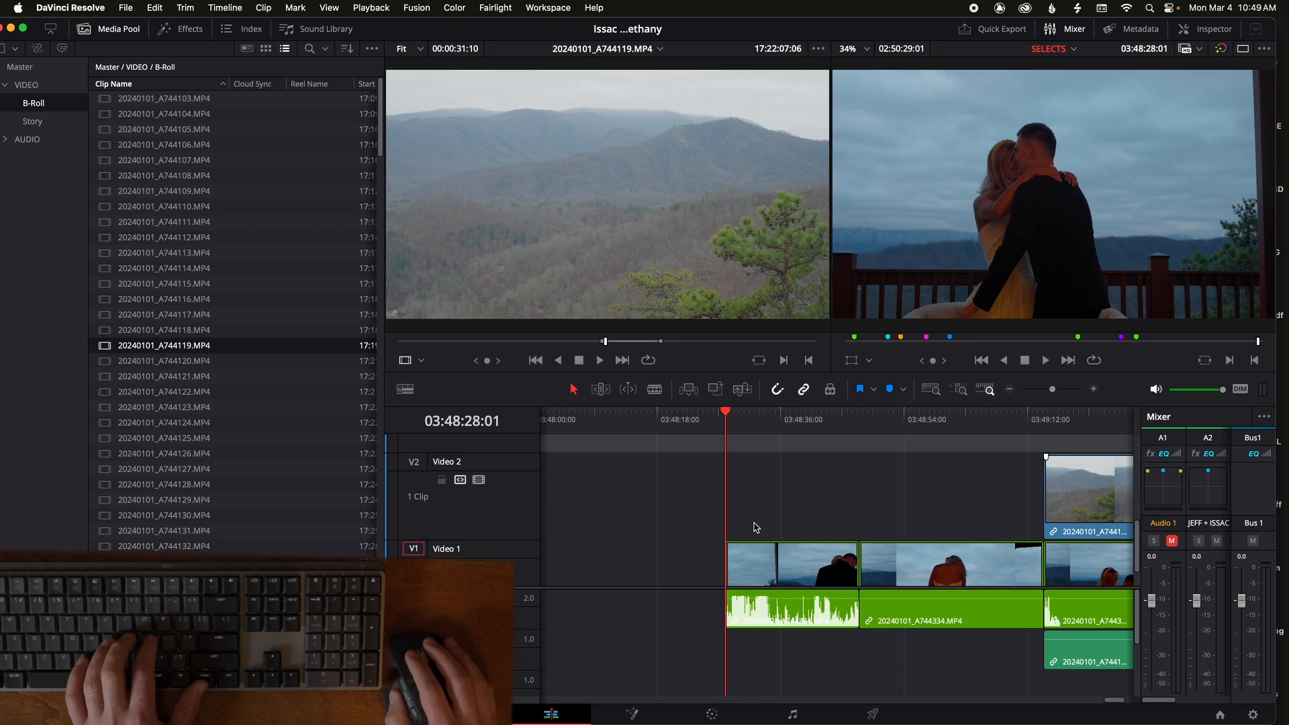
pyautogui.press('space')
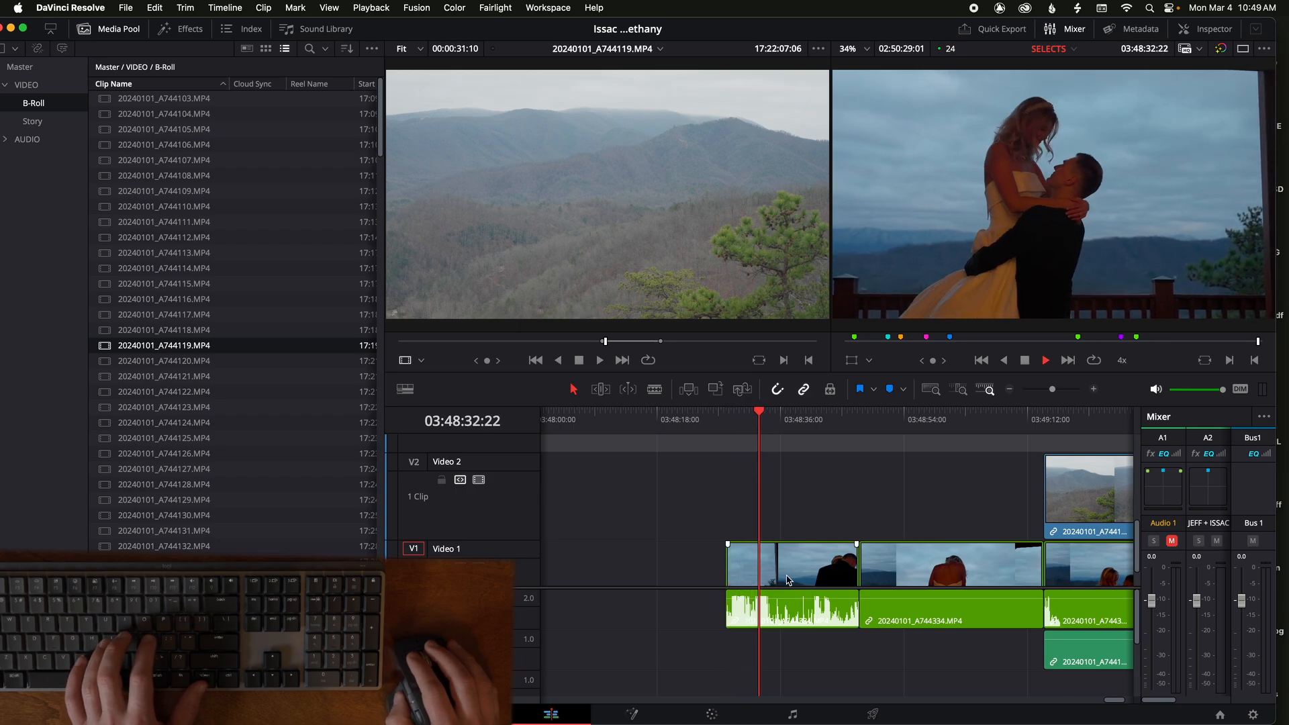
pyautogui.press('space')
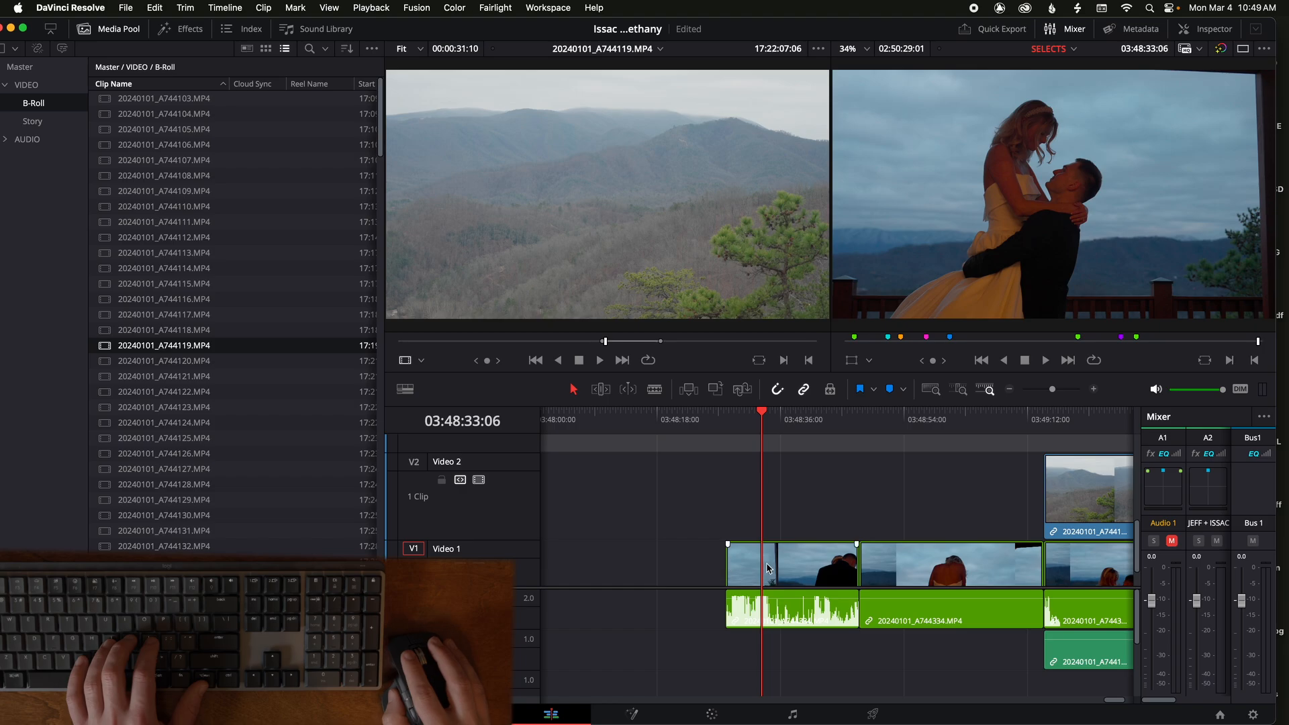
pyautogui.press('super+shift+bracketleft')
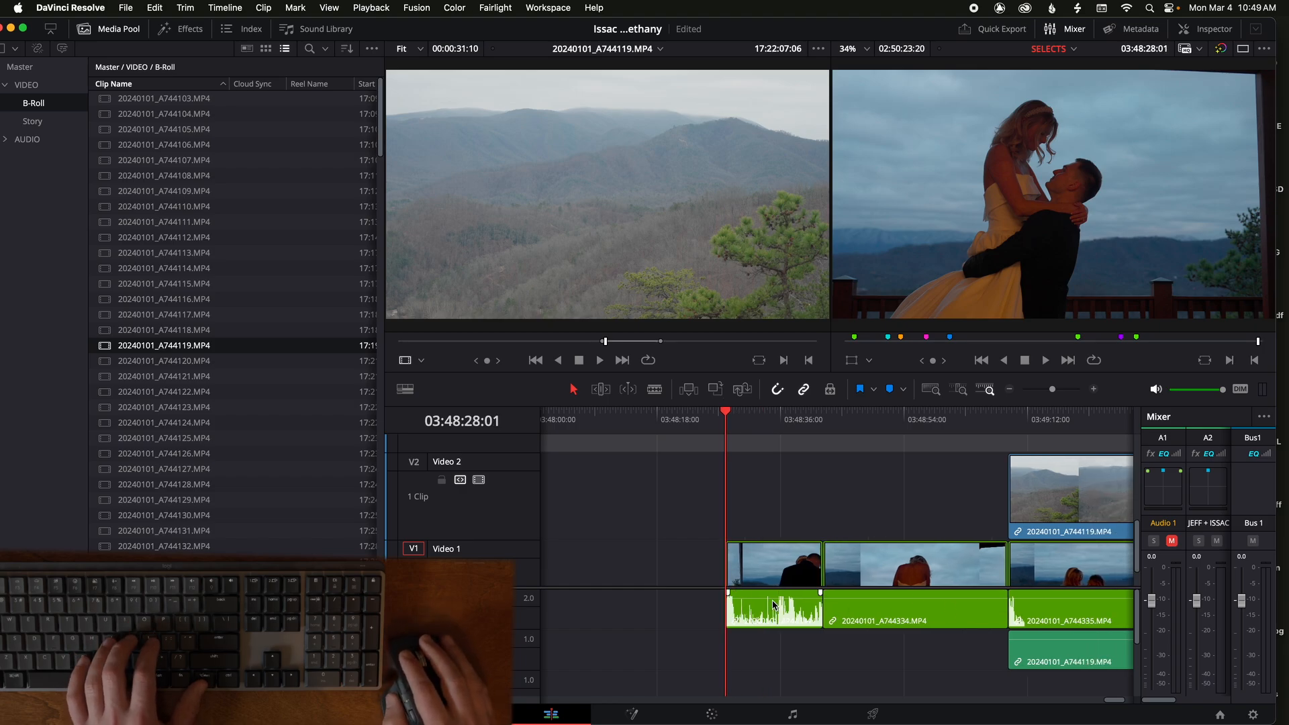
# Step: Review the couple's dusk clip and ripple-trim its end to 03:48:35:09
pyautogui.press('l')
pyautogui.press('l')
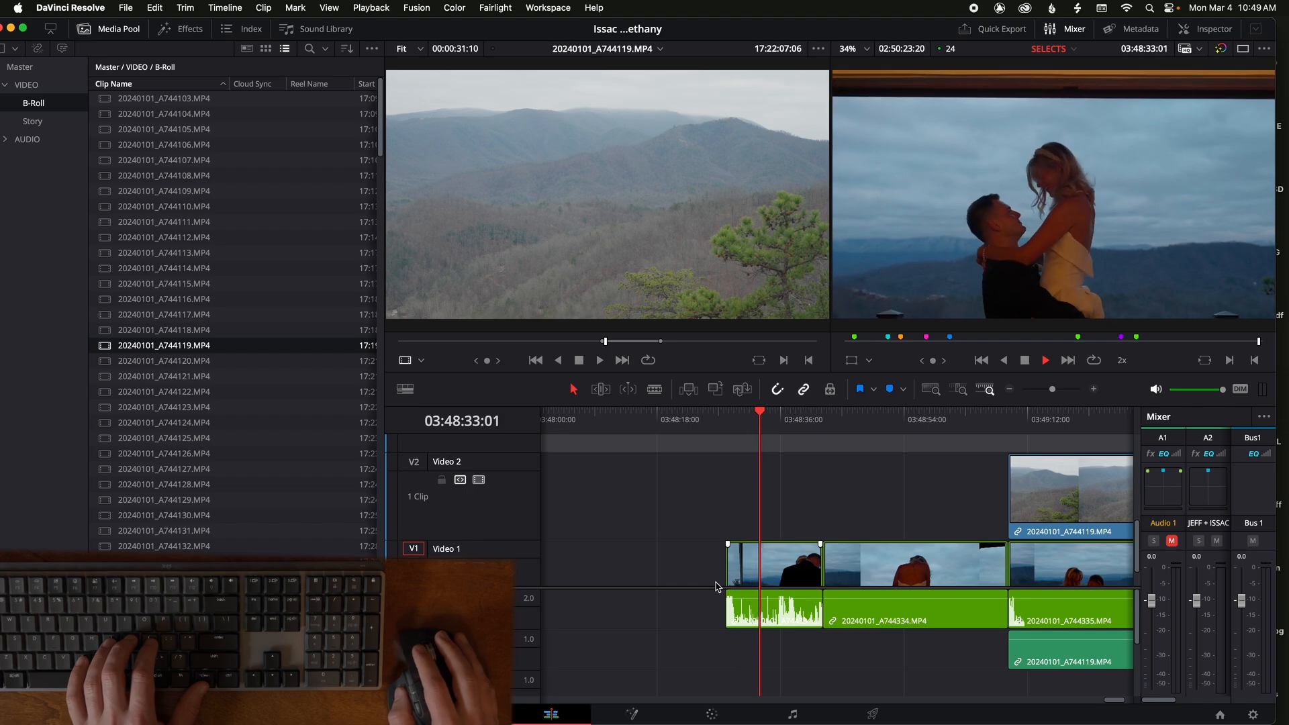
pyautogui.press('k')
pyautogui.click(781, 575)
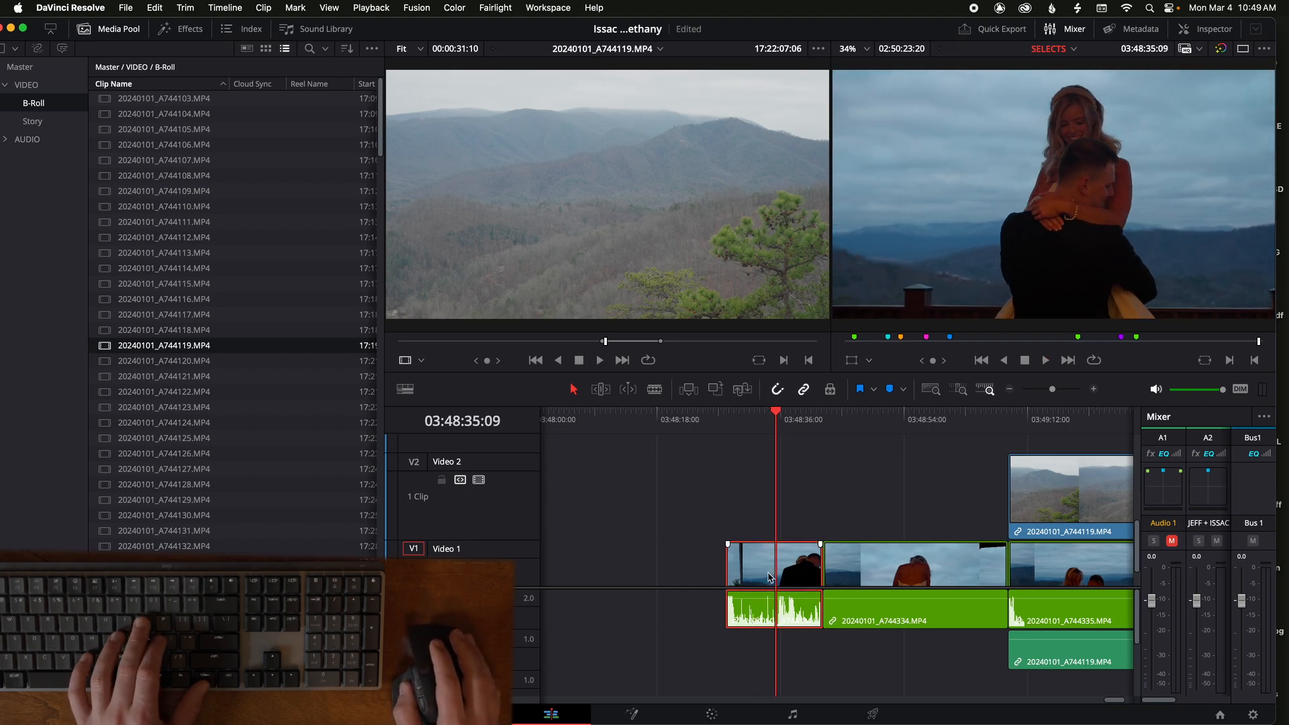
pyautogui.hotkey('shift', ']')
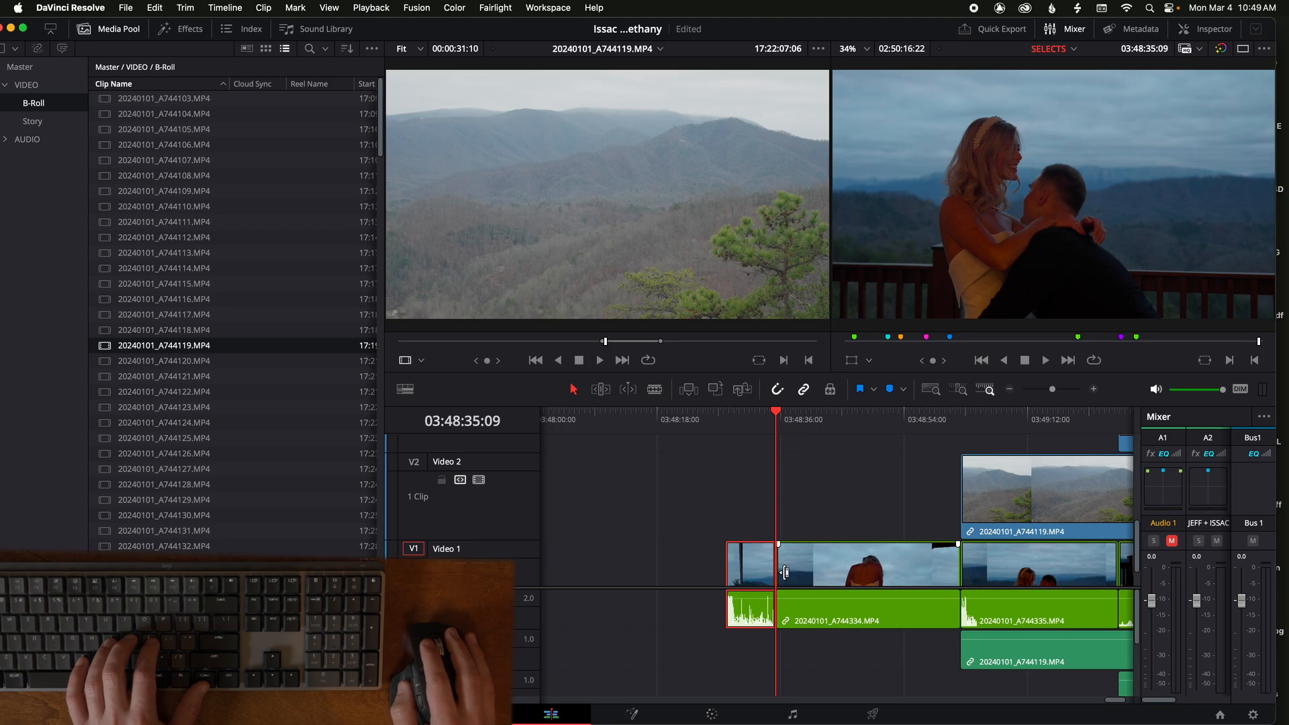
# Step: Shorten the start of clip 20240101_A744334 with a gap before it, and ripple-trim its start up to 03:48:51:08
pyautogui.moveTo(810, 569); pyautogui.dragTo(832, 574)
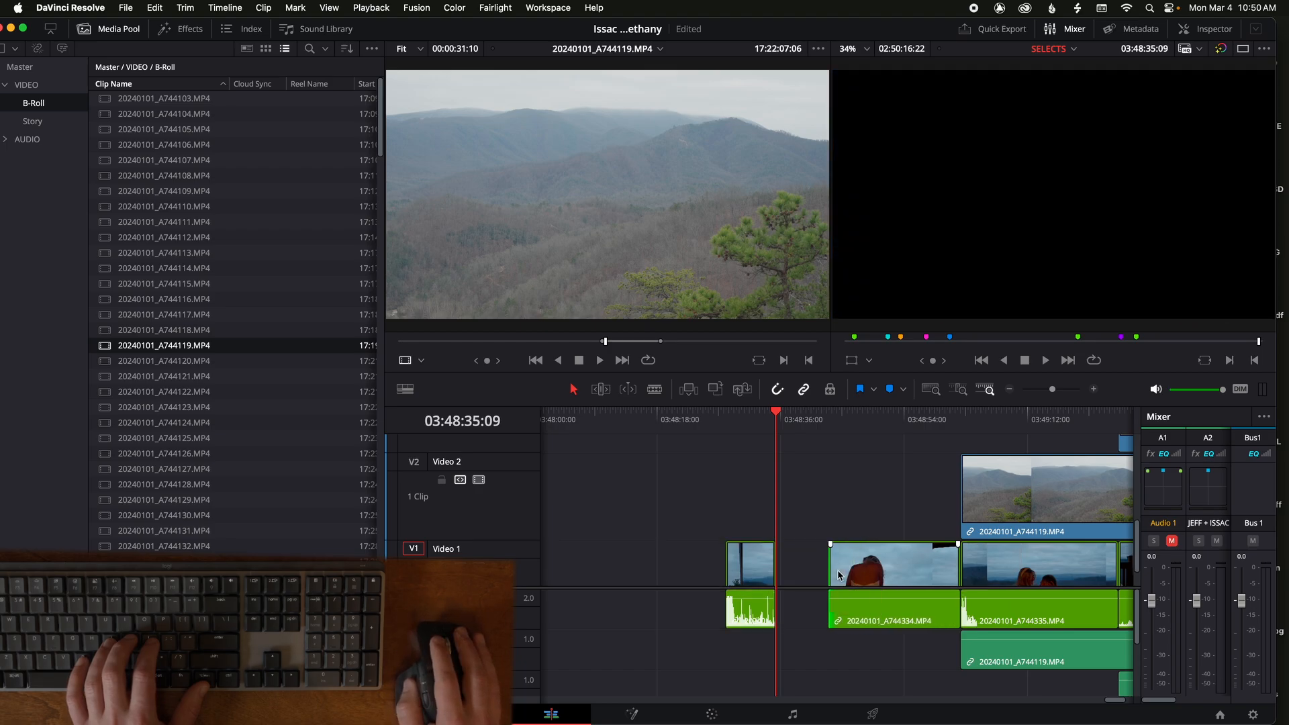
pyautogui.moveTo(863, 427); pyautogui.dragTo(885, 435)
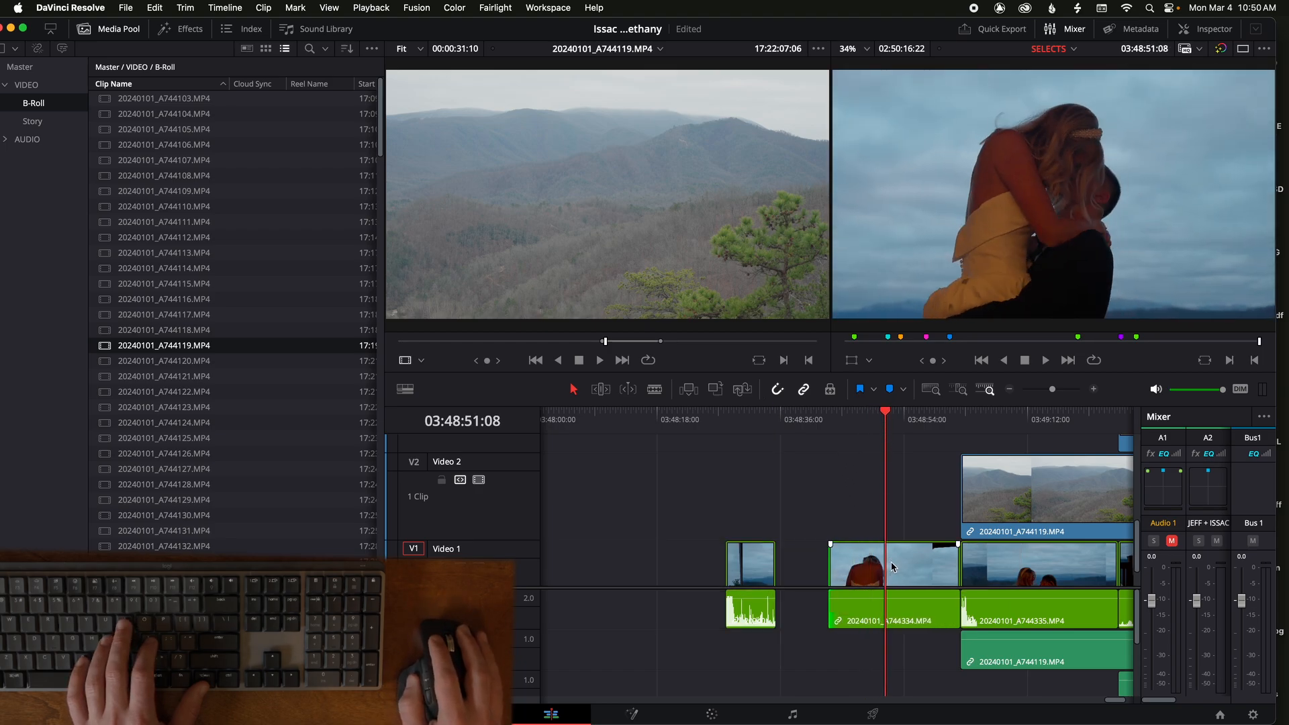
pyautogui.moveTo(852, 498); pyautogui.dragTo(877, 653)
pyautogui.hotkey('shift', '[')
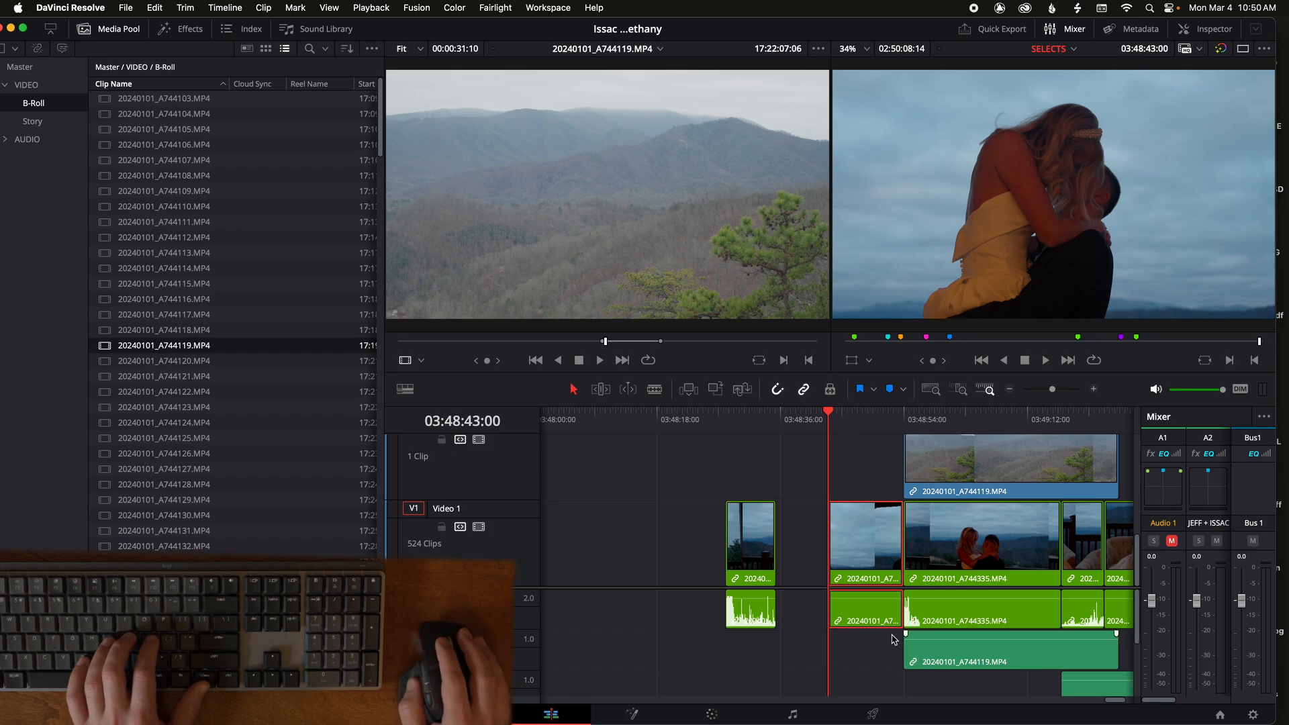
# Step: Review the rest of clip 20240101_A744334 and ripple-trim its end to 03:48:49:16
pyautogui.press('l')
pyautogui.press('l')
pyautogui.press('l')
pyautogui.press('l')
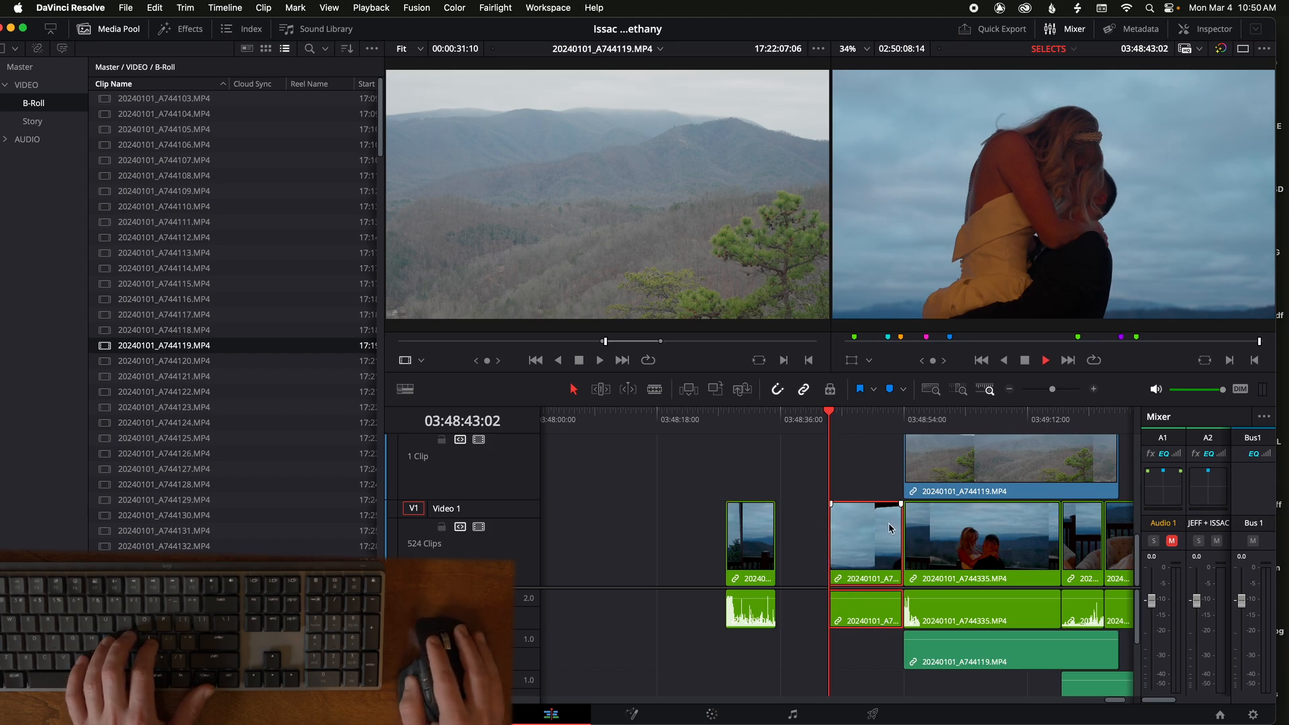
pyautogui.press('k')
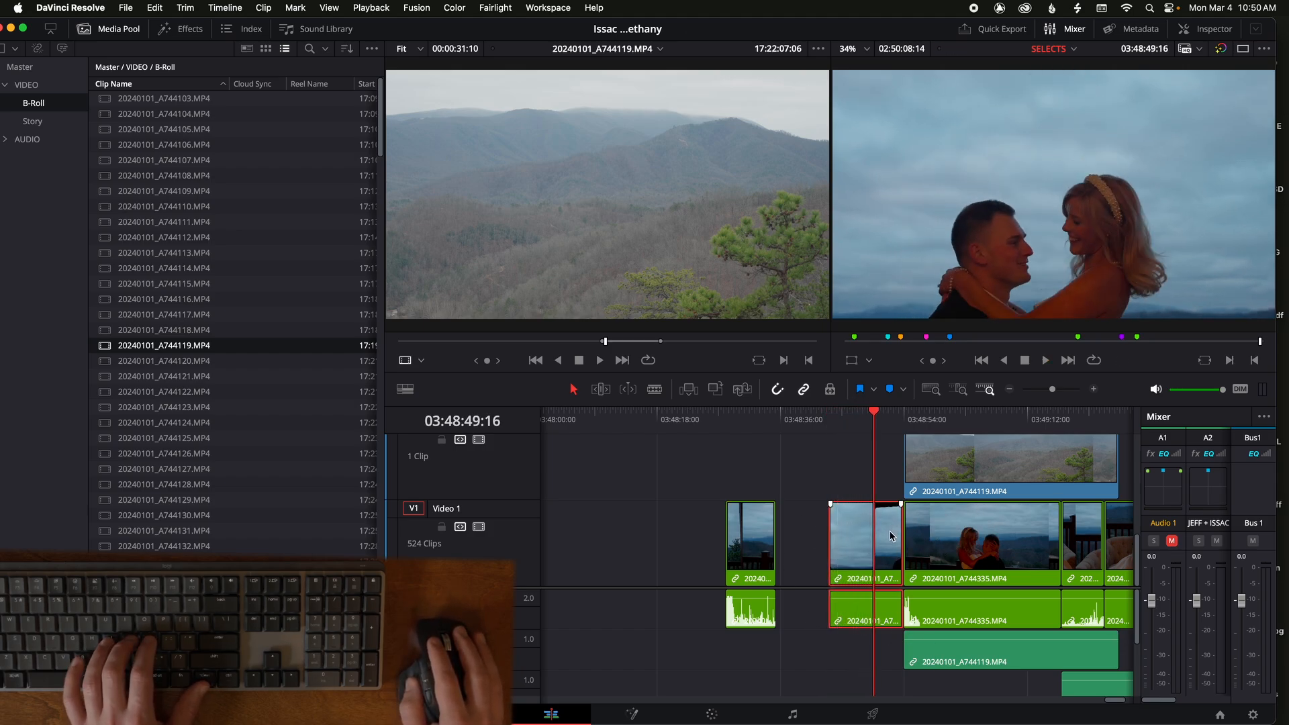
pyautogui.hotkey('shift', ']')
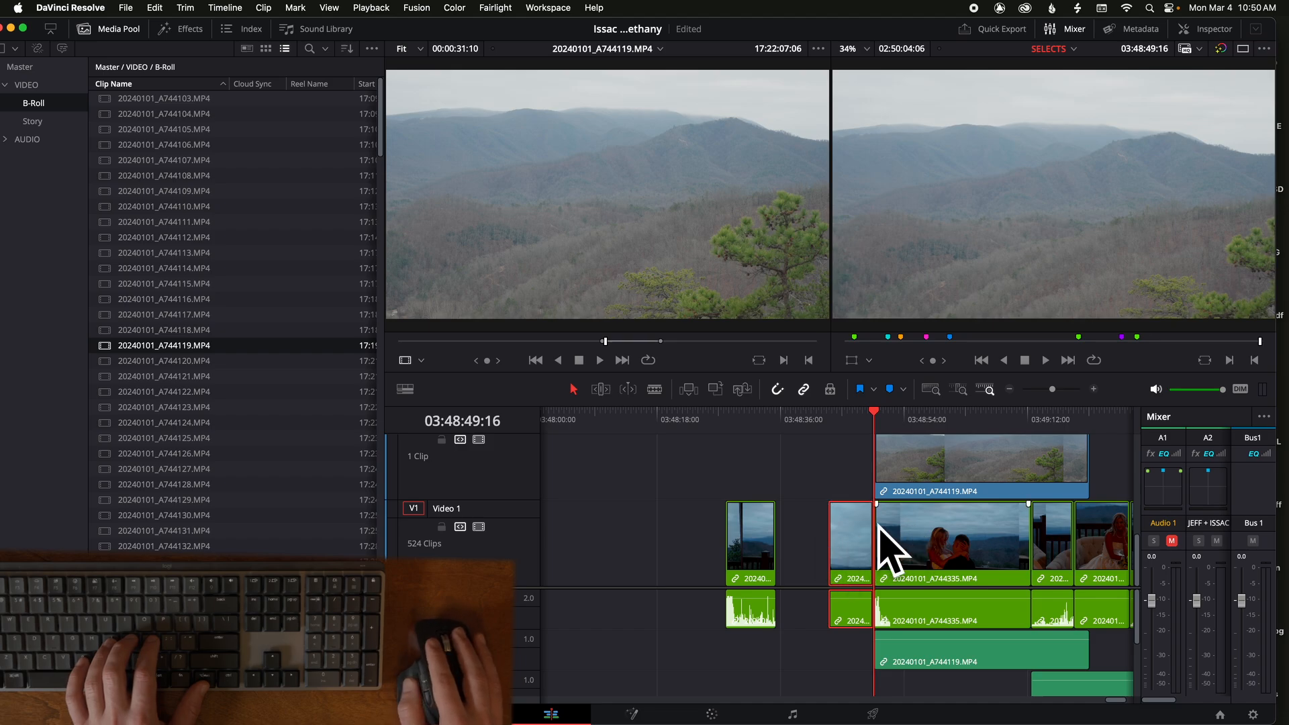
# Step: Preview the chandelier clip 20240101_A744103 in the source viewer and park its playhead at 17:09:44:22
pyautogui.hscroll(5, 872, 510)
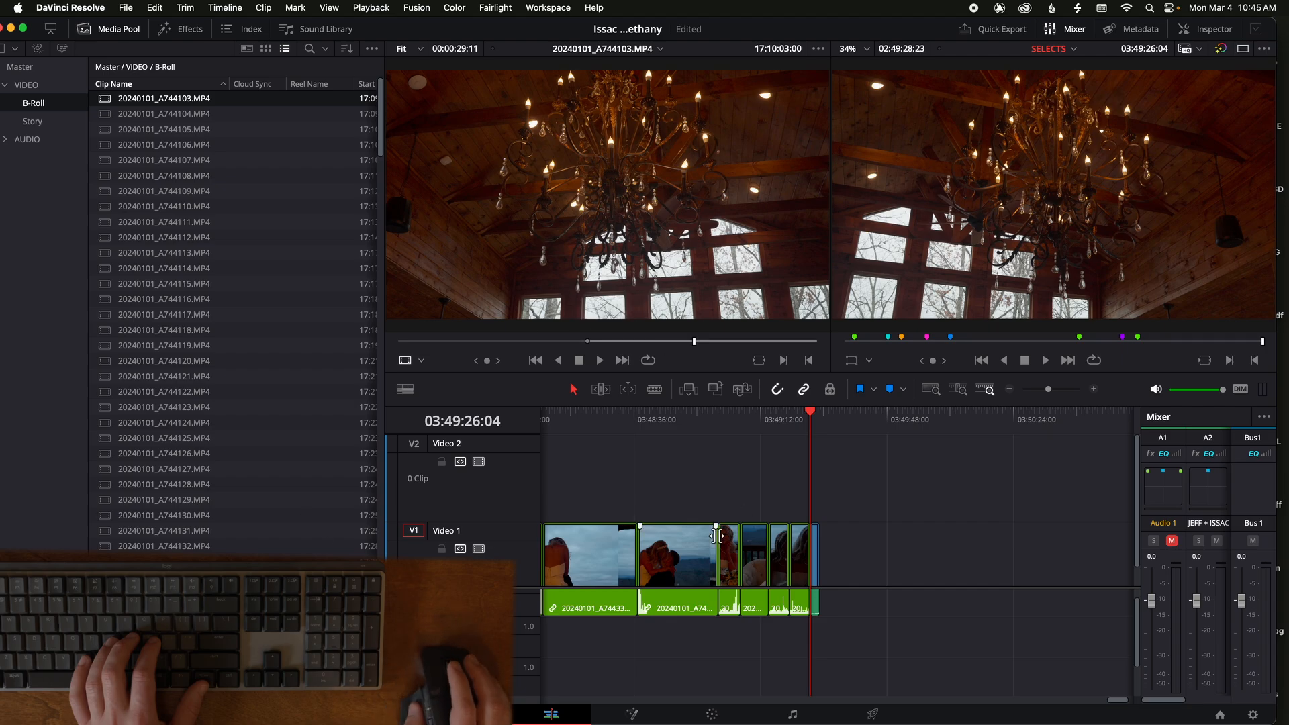
pyautogui.click(552, 341)
pyautogui.press('space')
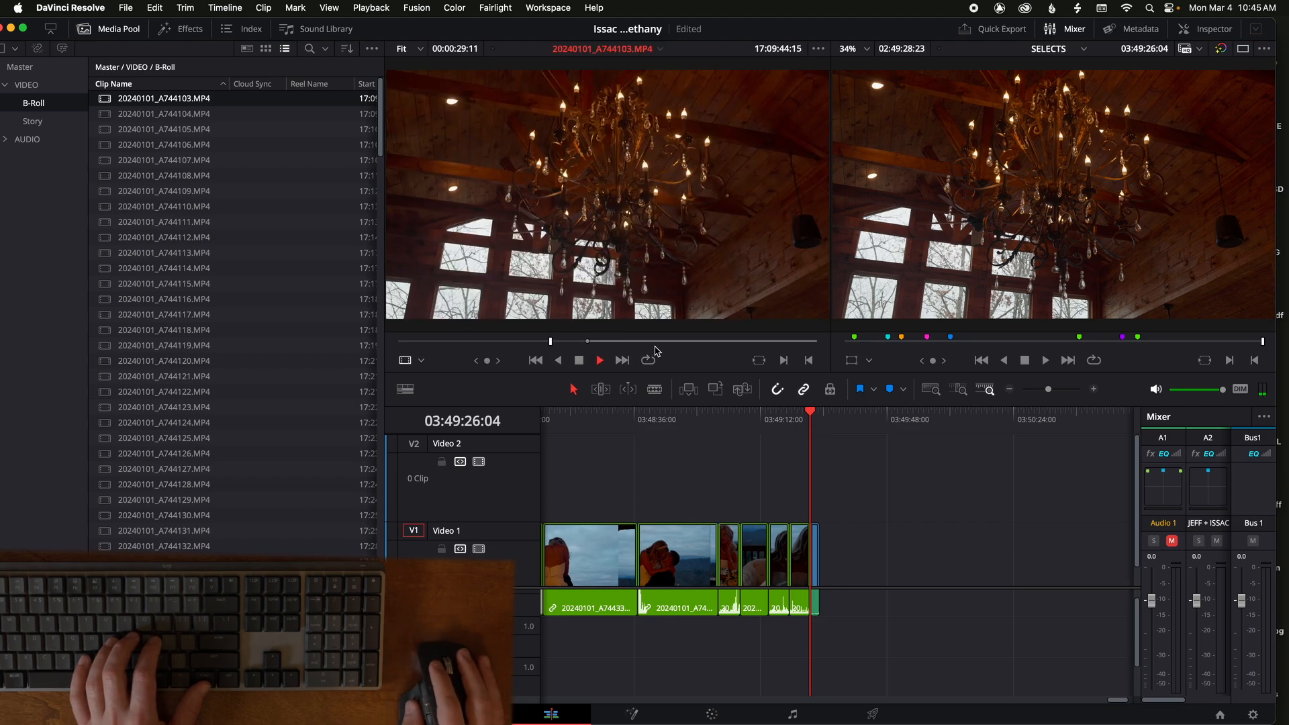
pyautogui.press('space')
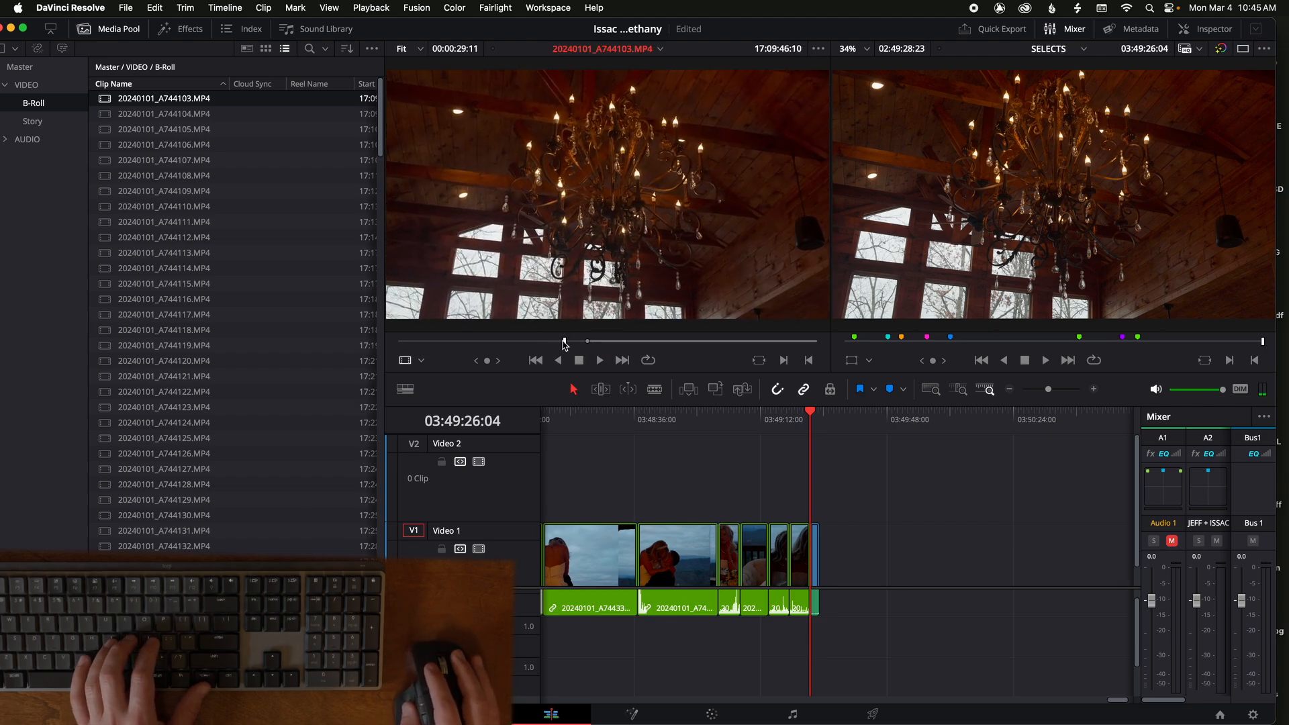
pyautogui.moveTo(538, 343); pyautogui.dragTo(553, 341)
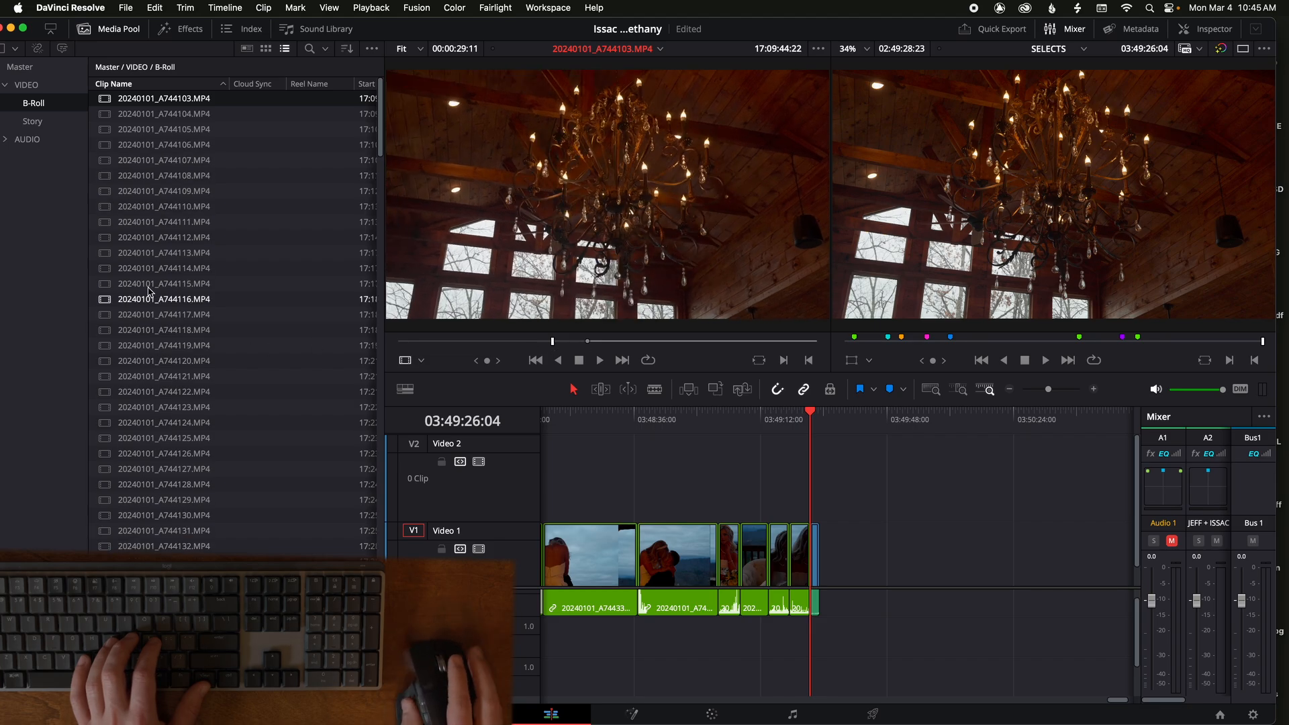
pyautogui.moveTo(915, 508); pyautogui.dragTo(698, 648)
pyautogui.click(929, 493)
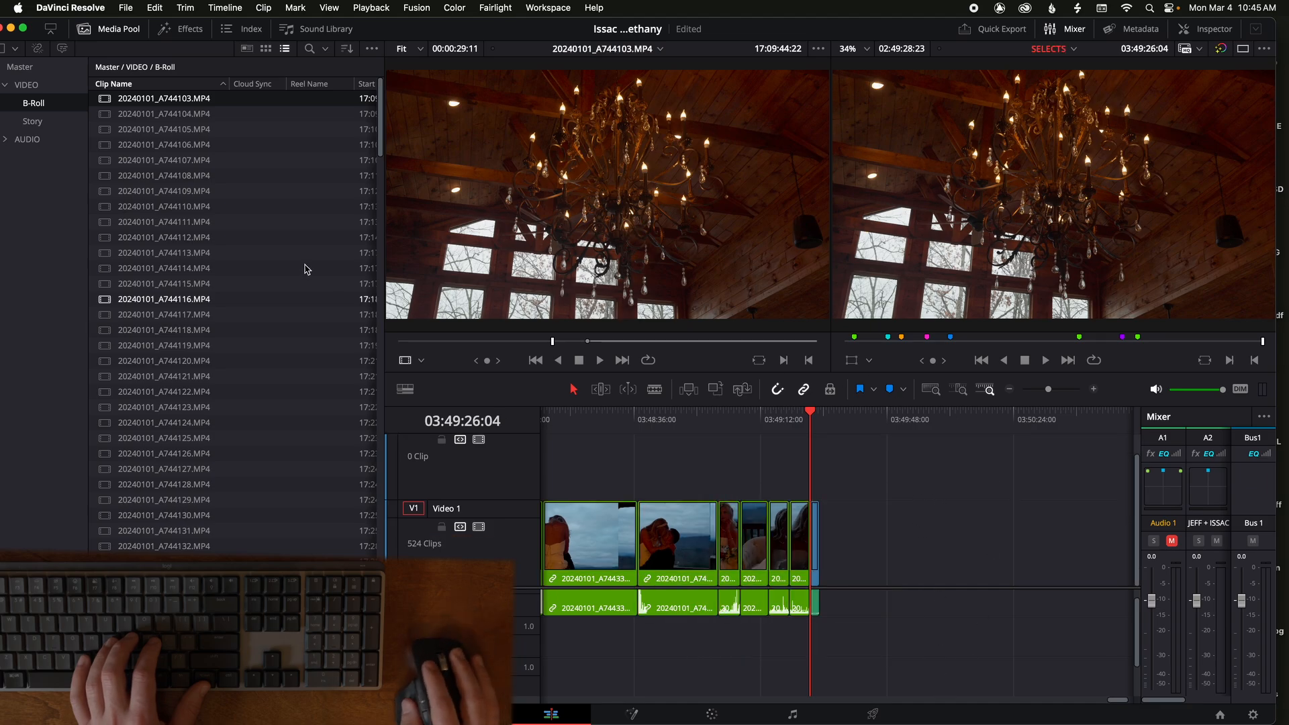
# Step: Load 20240101_A744104 in the source viewer and mark its range from 17:10:44:12 to 17:10:51:02
pyautogui.click(104, 118)
pyautogui.doubleClick(104, 120)
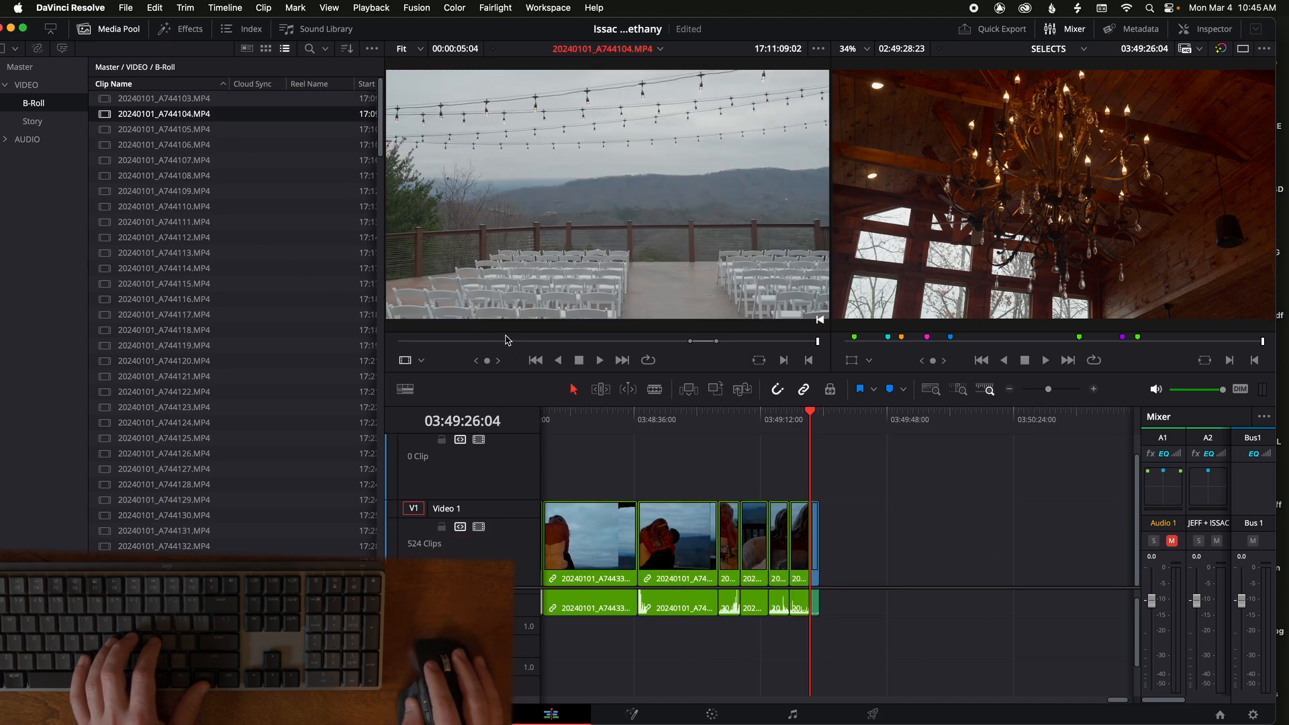
pyautogui.moveTo(585, 341); pyautogui.dragTo(691, 341)
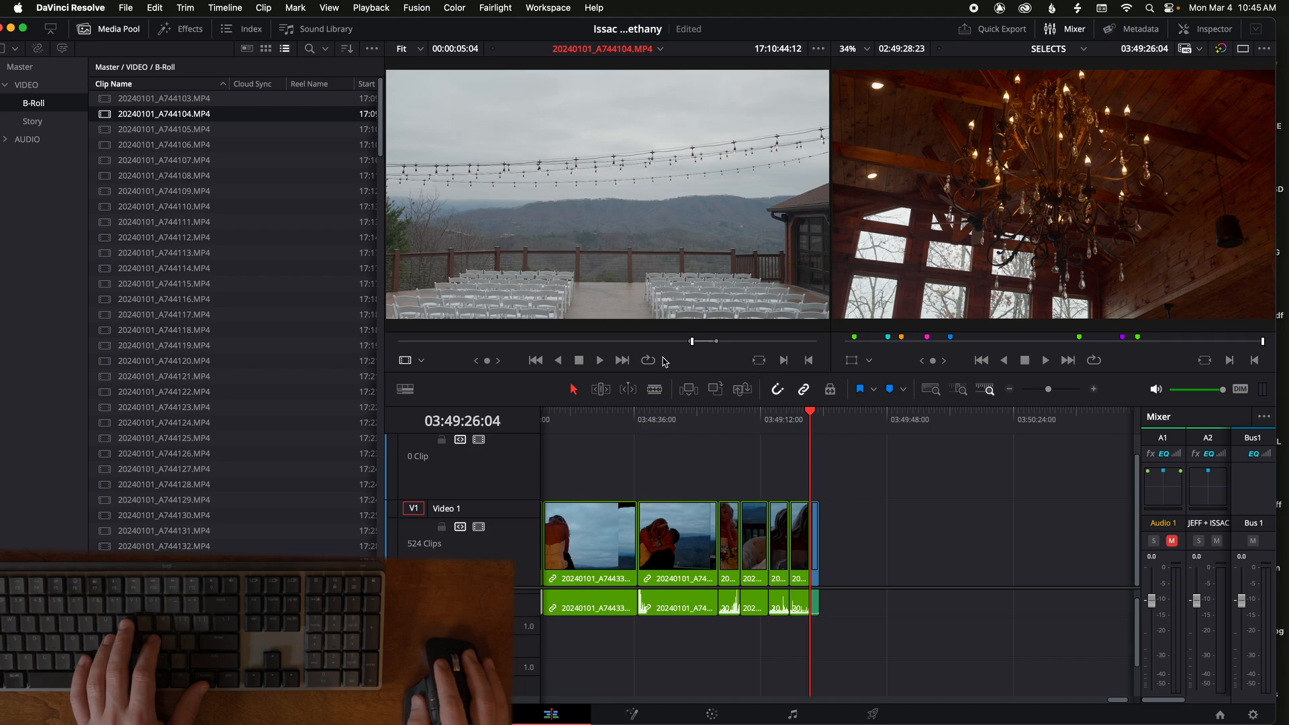
pyautogui.press('super+s')
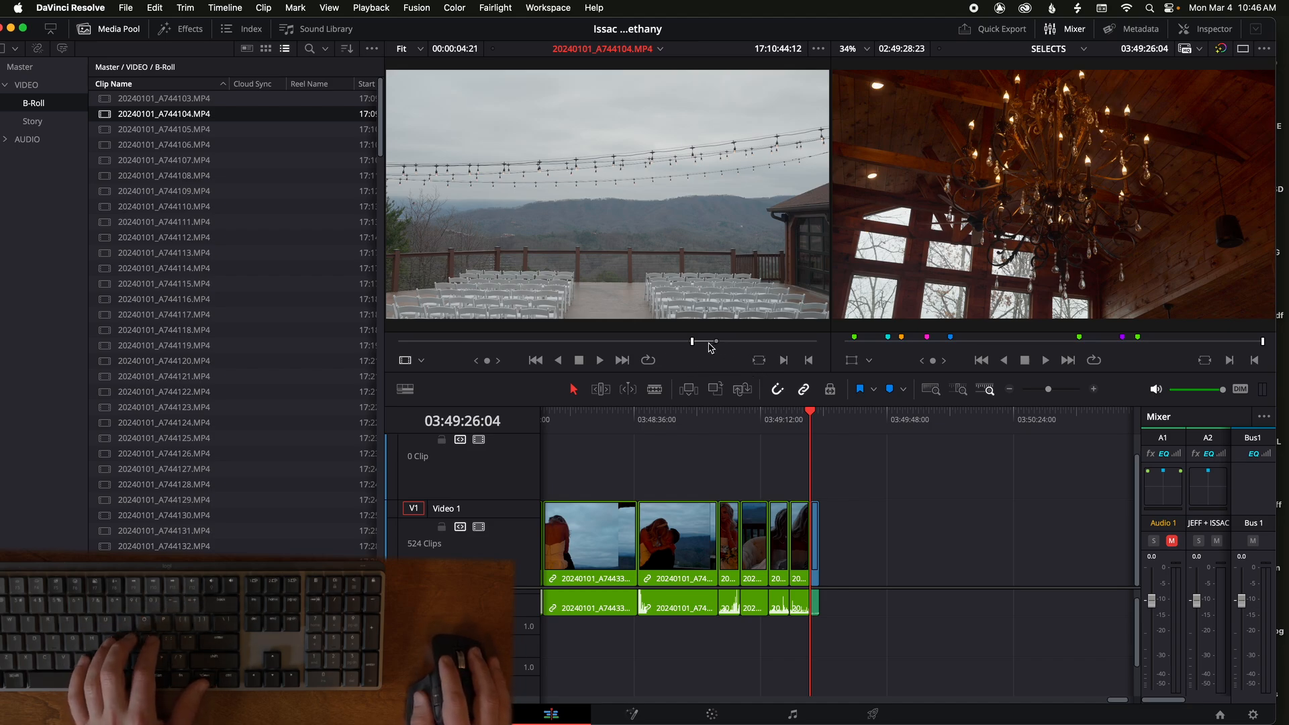
pyautogui.press('l')
pyautogui.press('l')
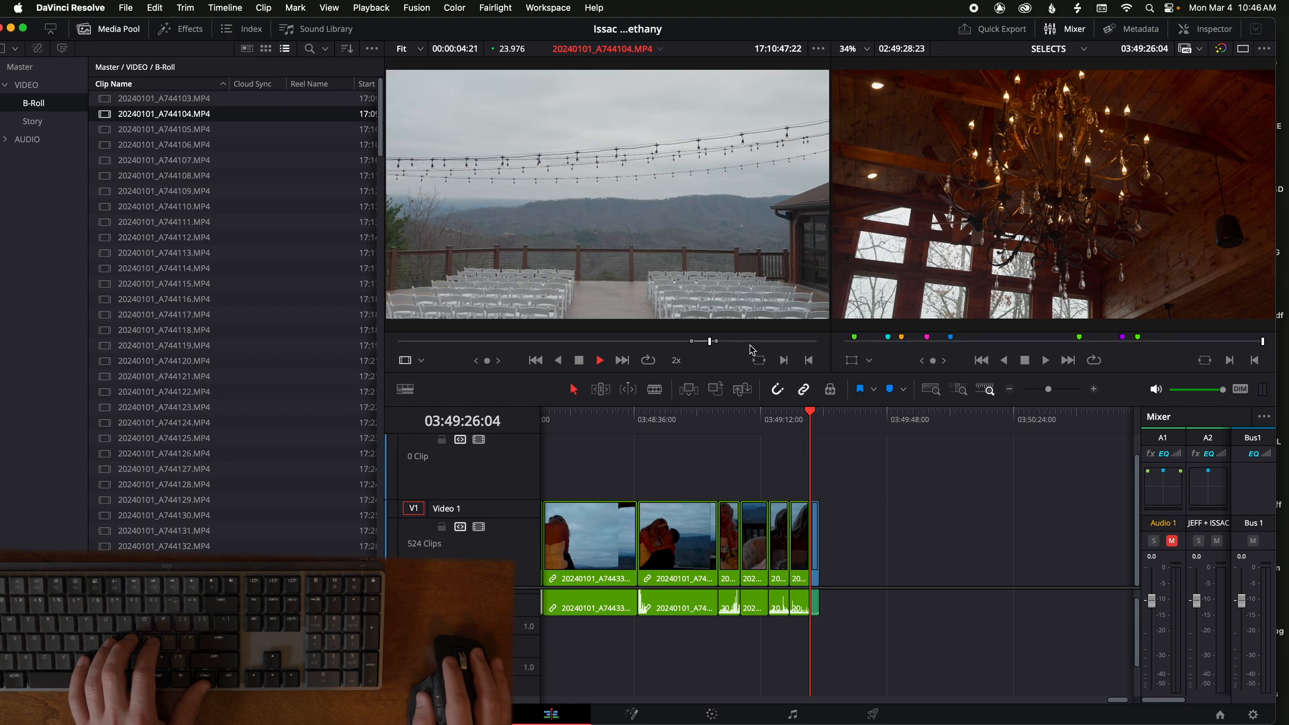
pyautogui.press('k')
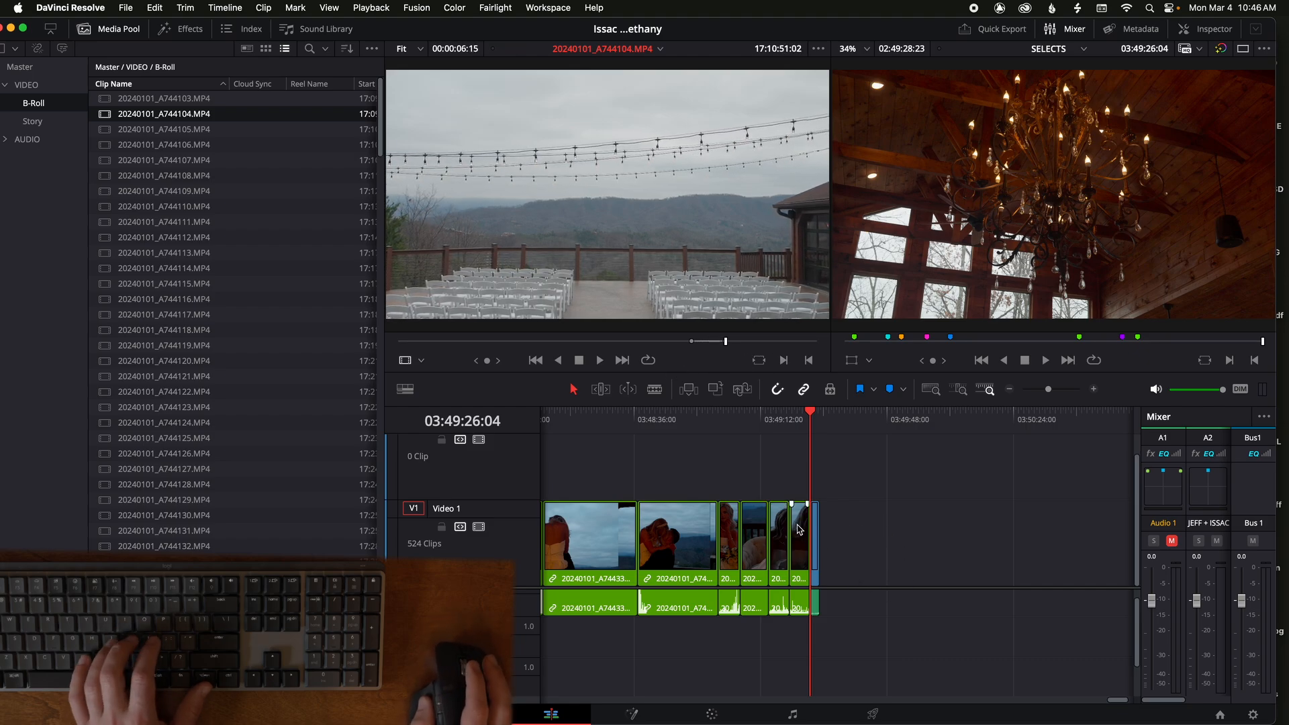
# Step: Add the marked 20240101_A744104 range at the end of the SELECTS timeline, at 03:49:28:23
pyautogui.click(805, 424)
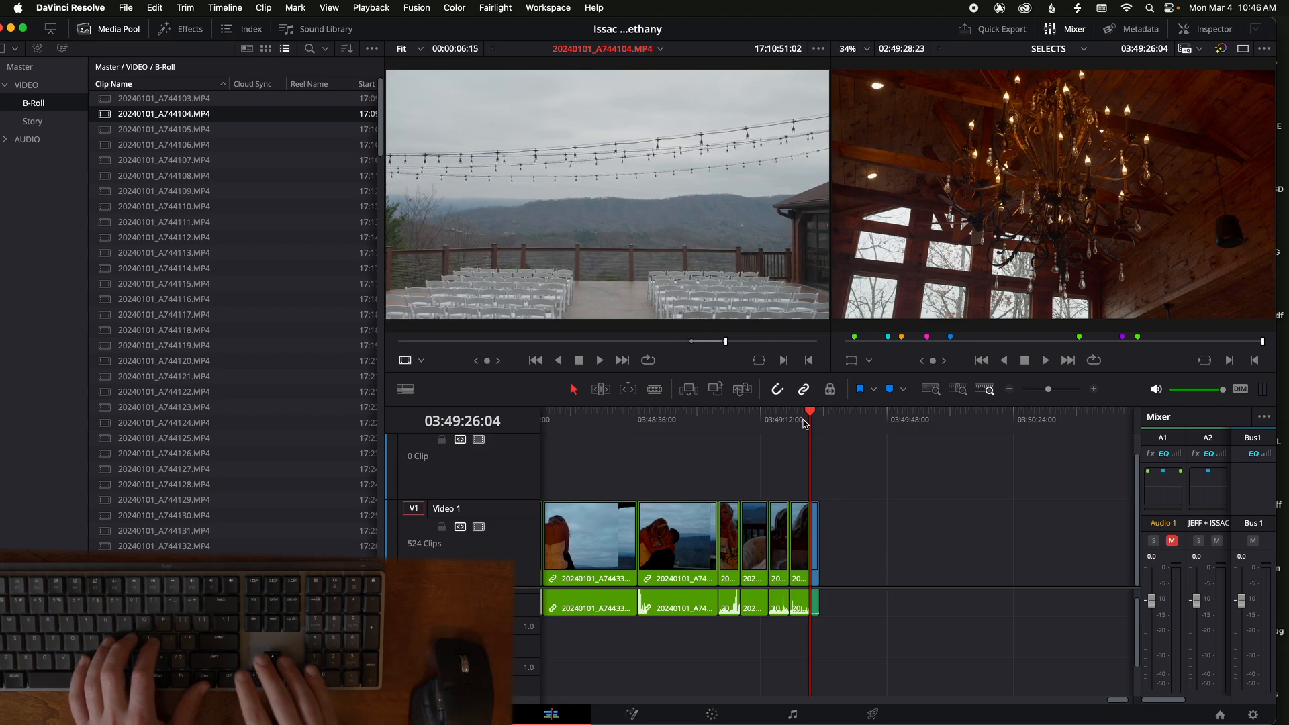
pyautogui.press('Down')
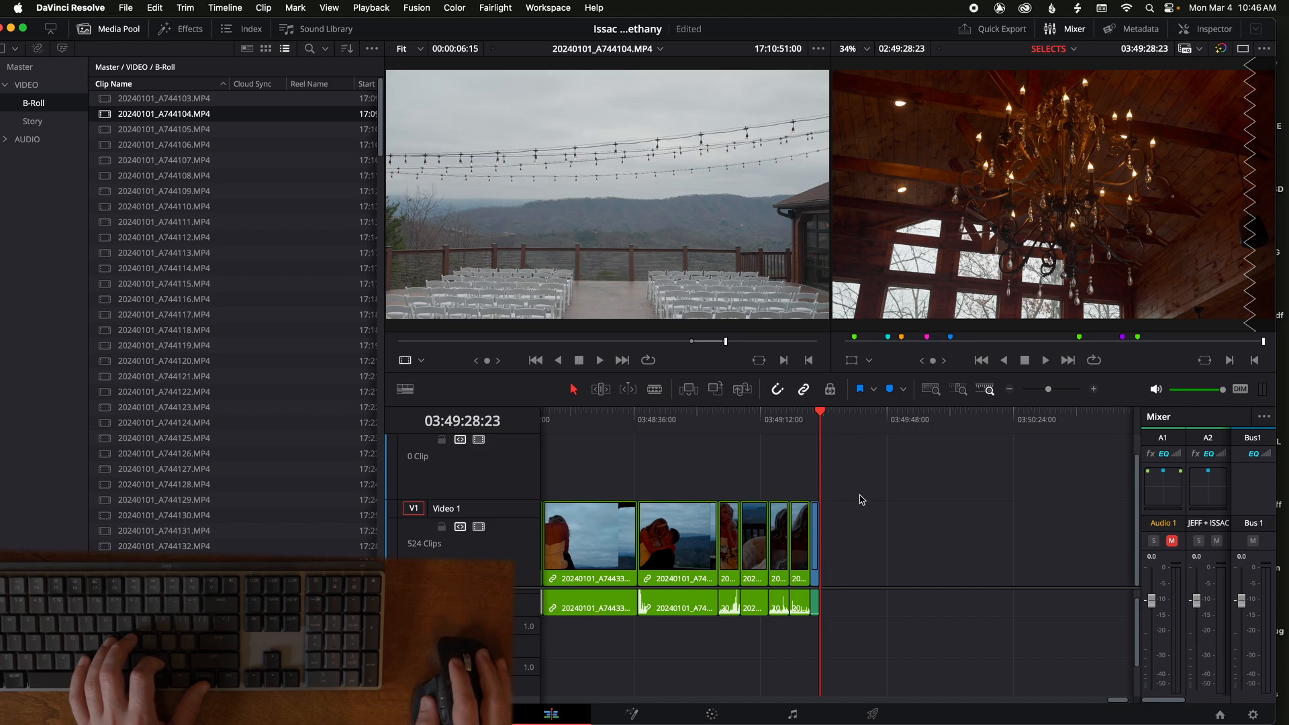
pyautogui.press('F10')
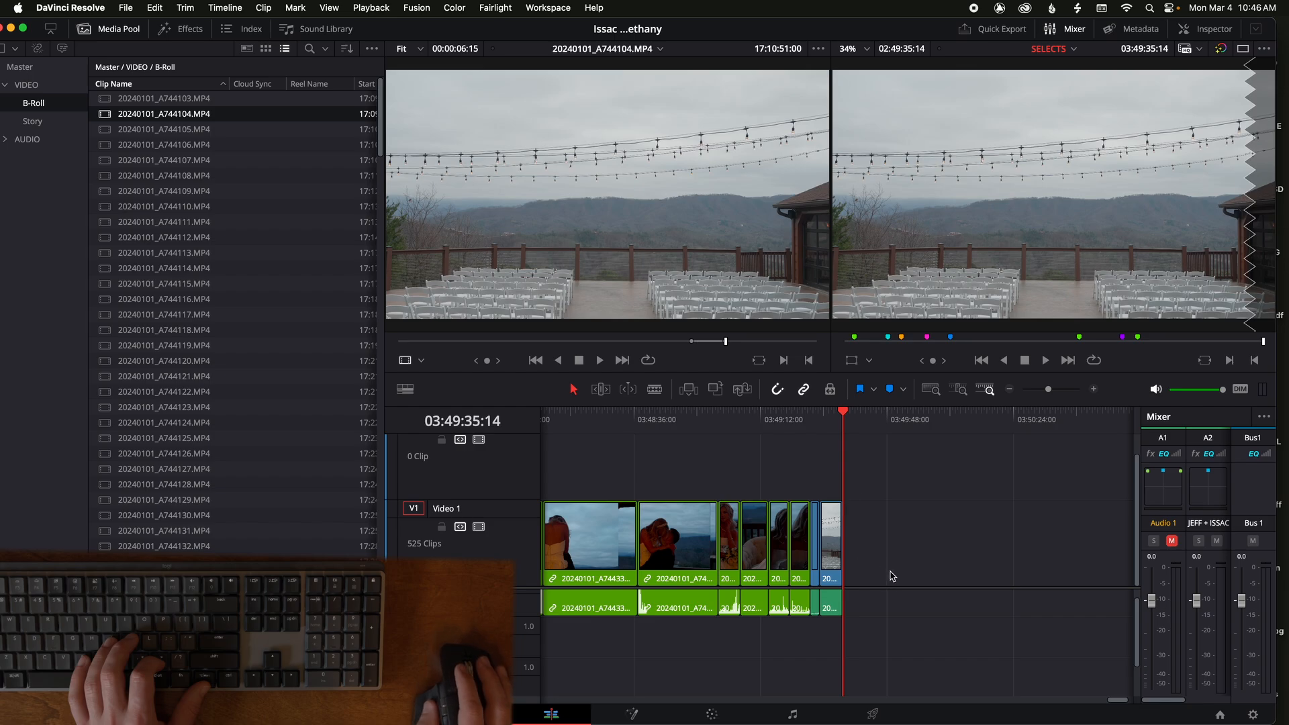
# Step: Append the same marked 20240101_A744104 range repeatedly until the timeline reaches 03:51:14:23
pyautogui.press('F10')
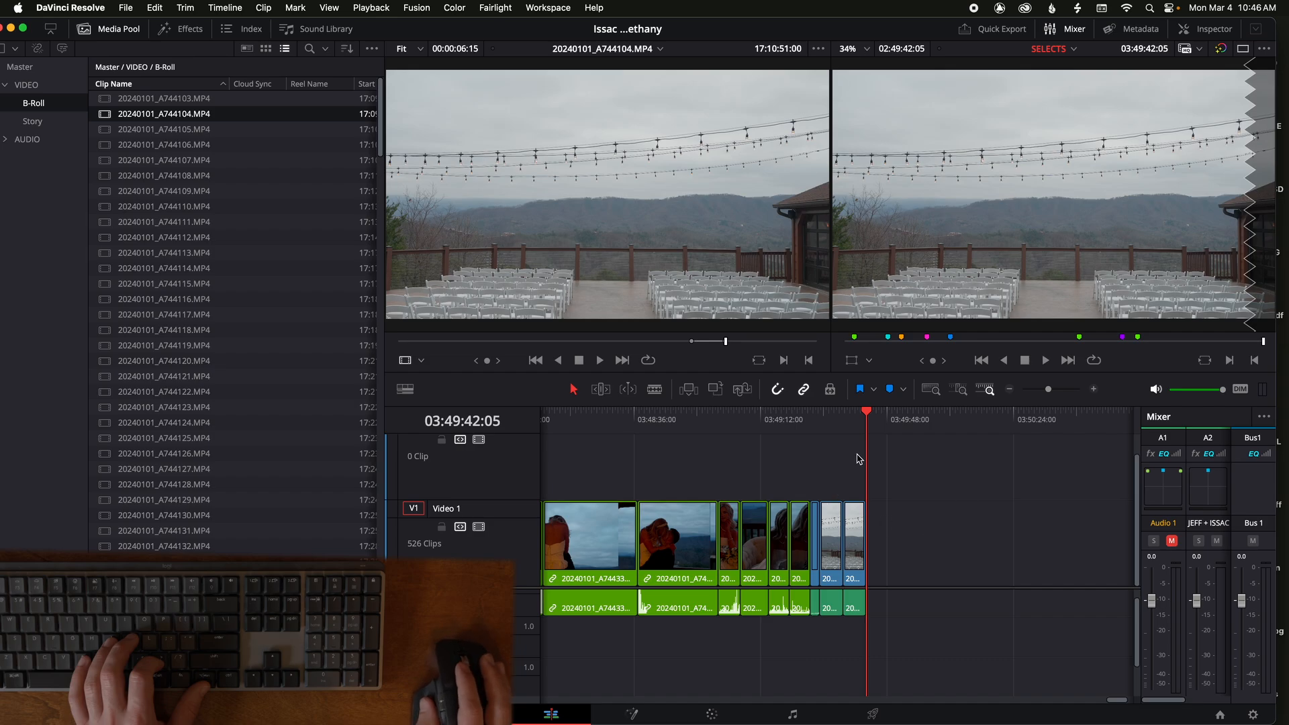
pyautogui.press('F10')
pyautogui.press('F10')
pyautogui.press('F10')
pyautogui.press('F10')
pyautogui.press('F10')
pyautogui.press('F10')
pyautogui.press('F10')
pyautogui.press('F10')
pyautogui.press('F10')
pyautogui.press('F10')
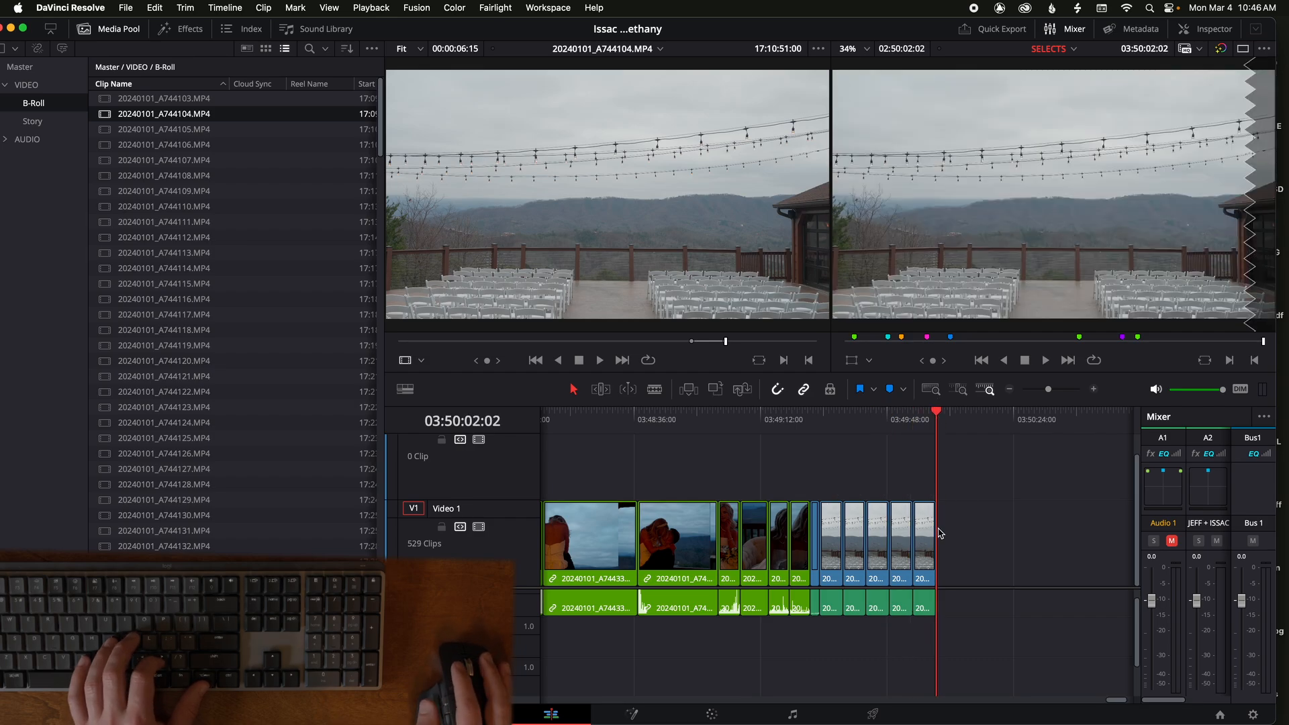
pyautogui.press('F10')
pyautogui.press('F10')
pyautogui.press('F10')
pyautogui.press('F10')
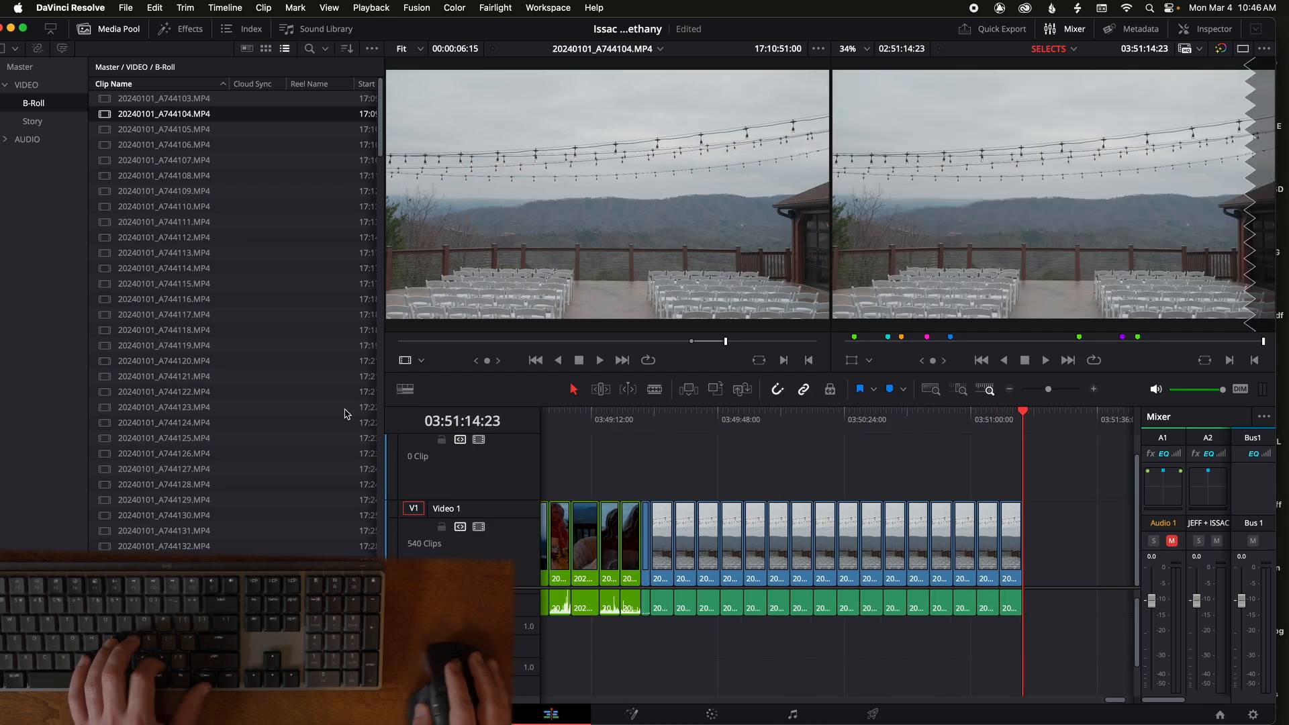
# Step: Append a series of other B-Roll clips to the timeline's end, including 20240101_A744121, 20240101_A744130 and 20240101_A744135
pyautogui.click(163, 376)
pyautogui.press('F10')
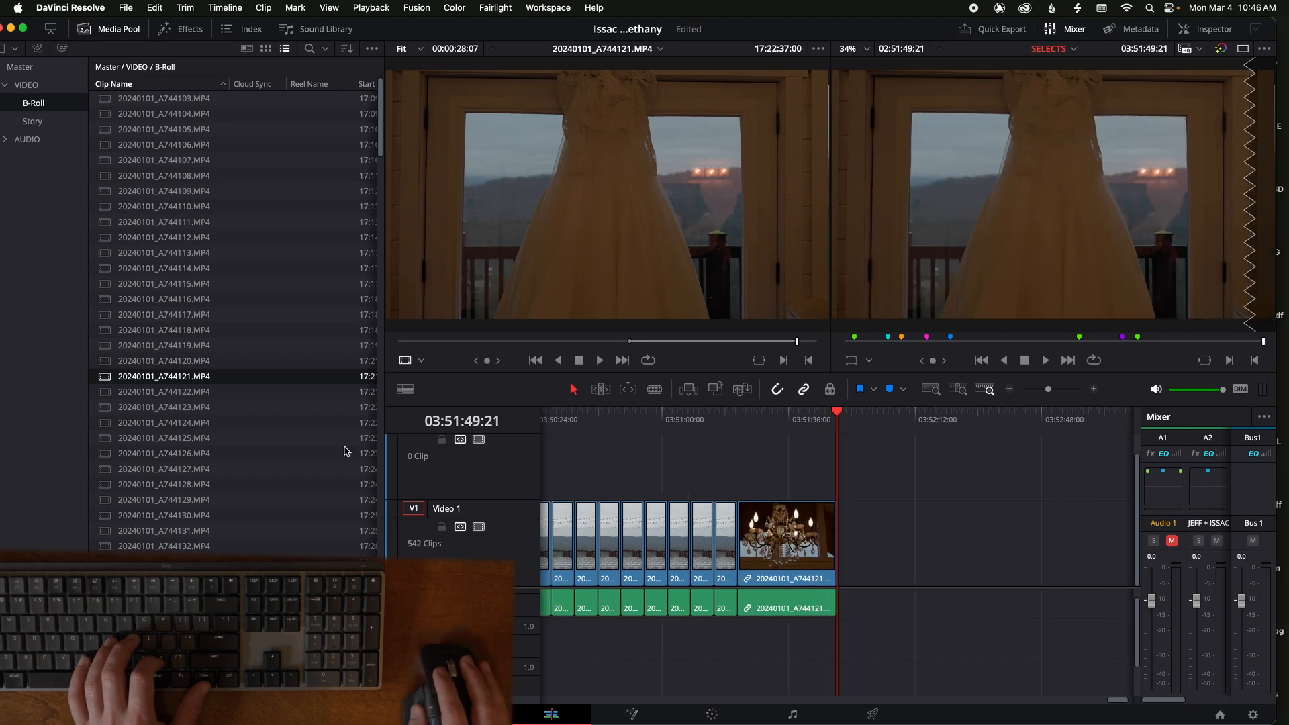
pyautogui.click(231, 515)
pyautogui.press('F10')
pyautogui.click(230, 533)
pyautogui.press('F10')
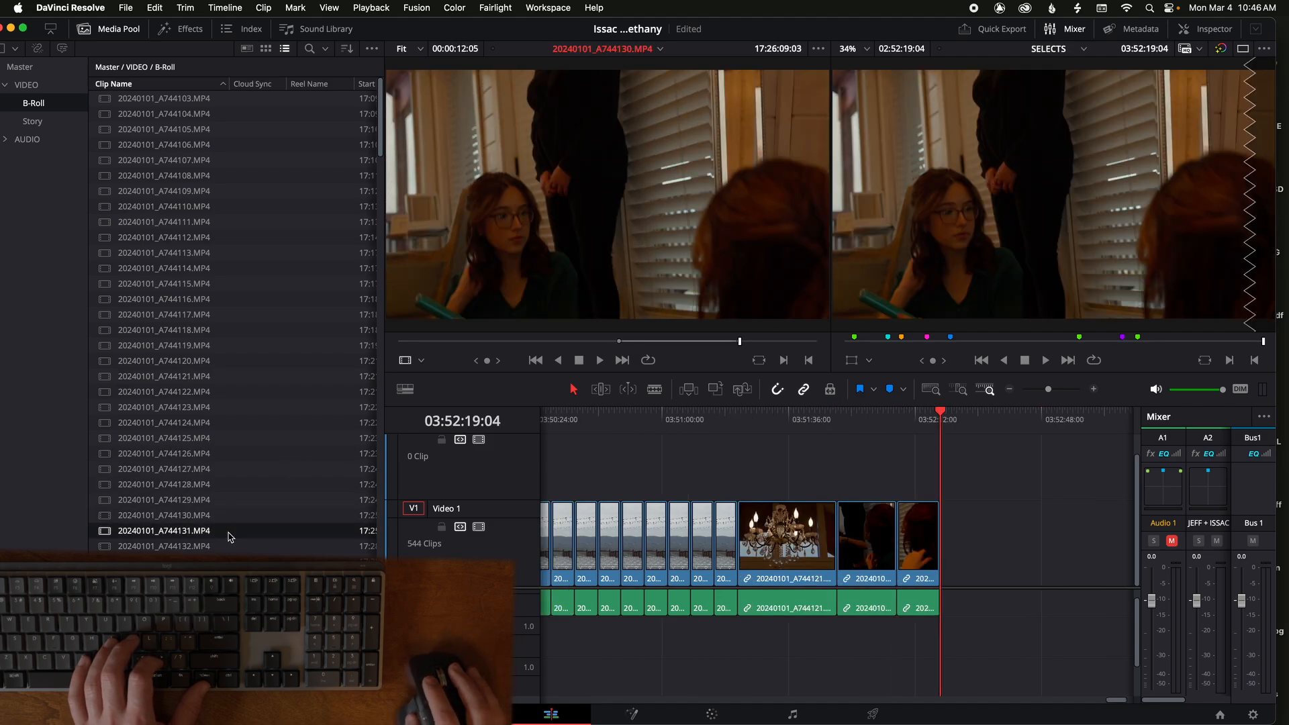
pyautogui.click(230, 572)
pyautogui.press('F10')
pyautogui.click(230, 592)
pyautogui.press('F10')
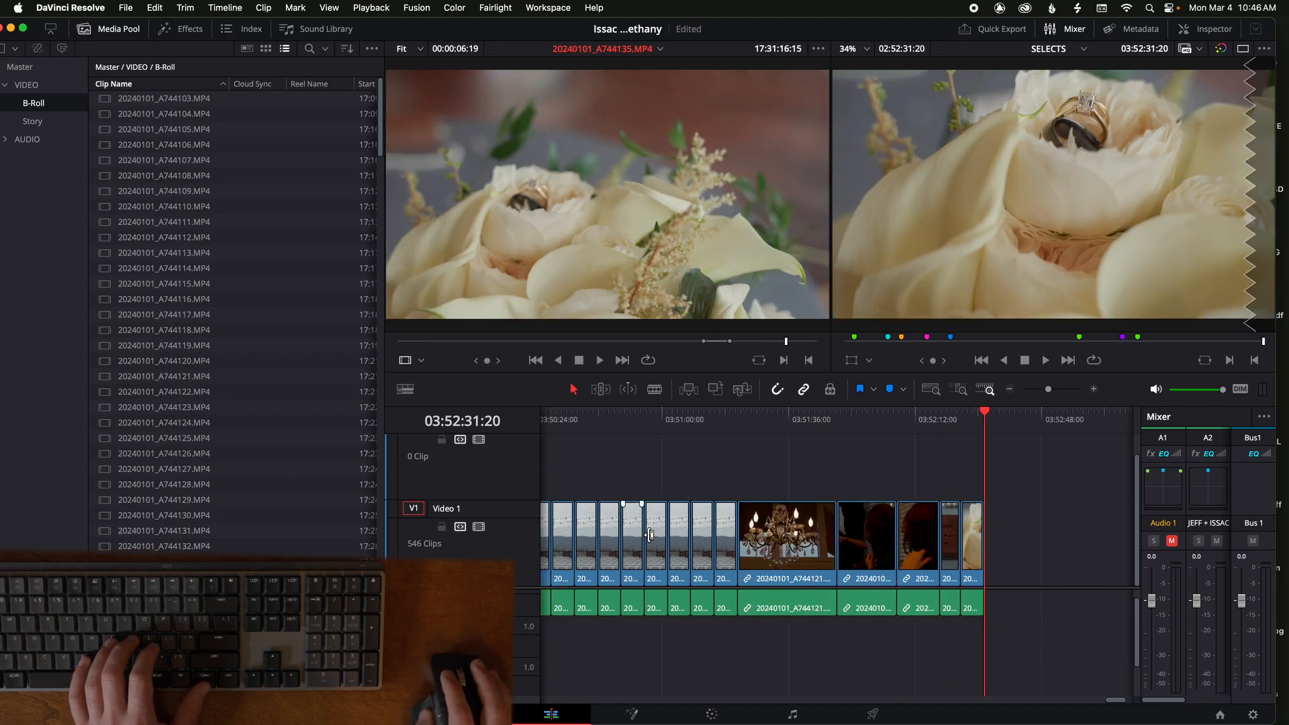
pyautogui.hscroll(-3, 649, 535)
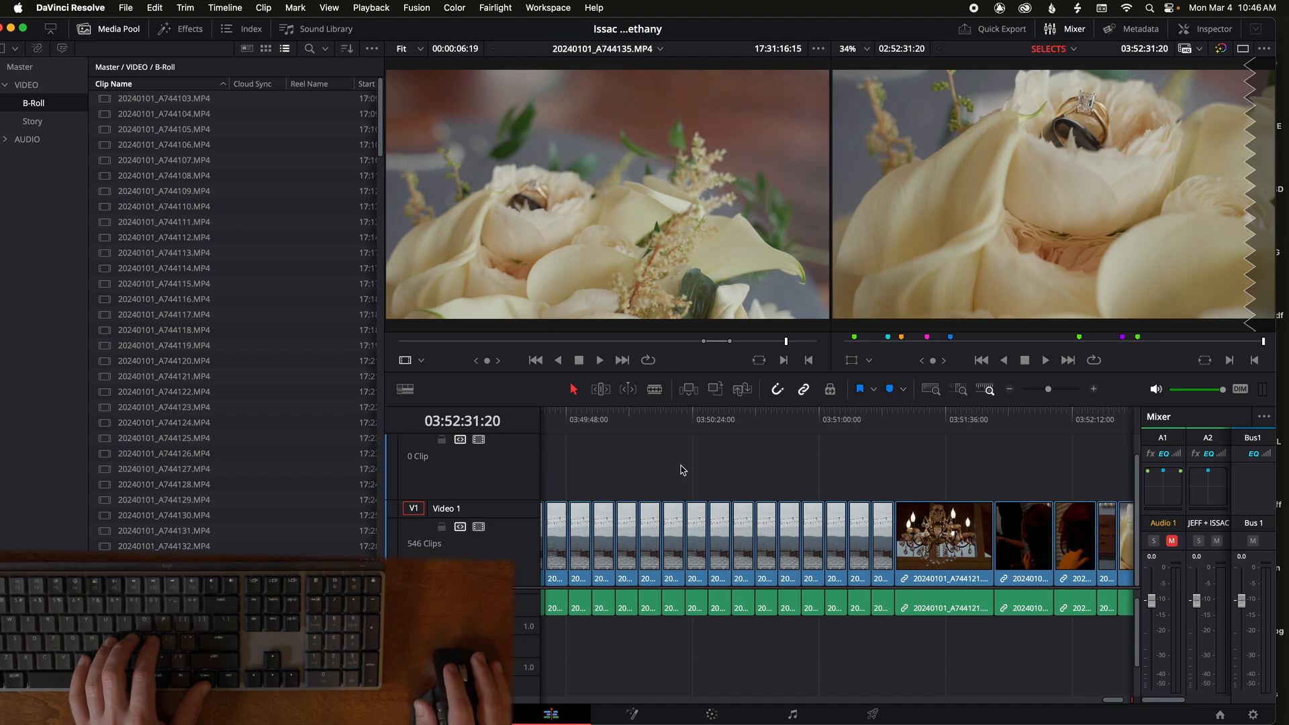
pyautogui.hscroll(8, 681, 469)
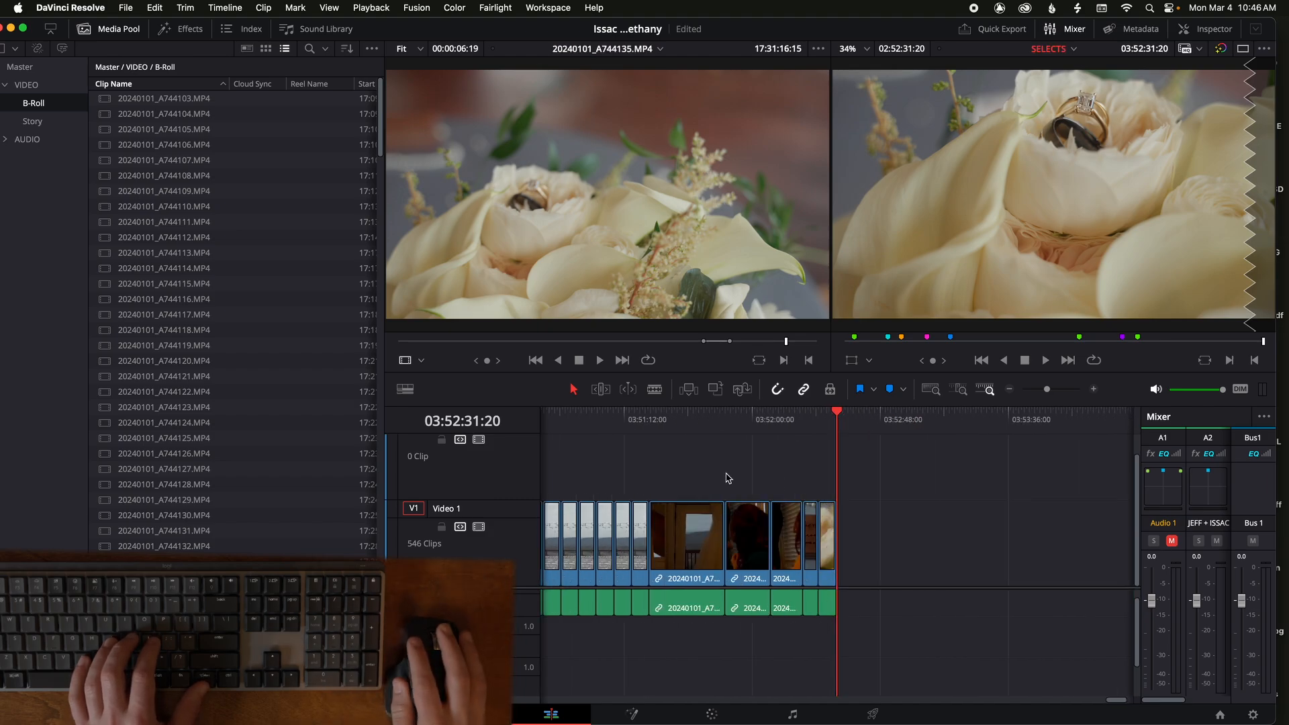
# Step: Undo adding the other B-Roll clips, back to the repeated ceremony-chairs shots ending at 03:51:14:23
pyautogui.press('super+z')
pyautogui.press('super+z')
pyautogui.press('super+z')
pyautogui.press('super+z')
pyautogui.press('super+z')
pyautogui.press('super+z')
pyautogui.hscroll(-3, 788, 498)
pyautogui.hscroll(-3, 788, 497)
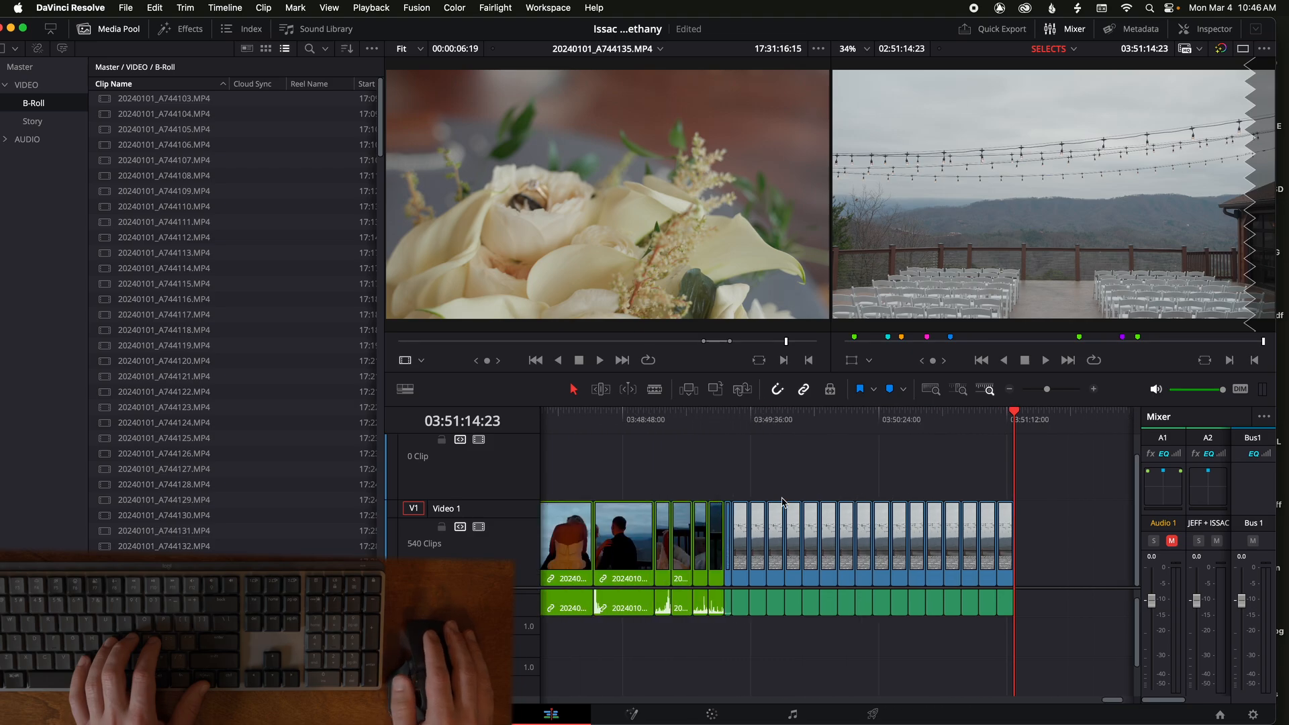
# Step: Undo every added copy of the 20240101_A744104 ceremony-chairs shot
pyautogui.press('super+z')
pyautogui.press('super+z')
pyautogui.press('super+z')
pyautogui.press('super+z')
pyautogui.press('super+z')
pyautogui.press('super+z')
pyautogui.press('super+z')
pyautogui.press('super+z')
pyautogui.press('super+z')
pyautogui.press('super+z')
pyautogui.press('super+z')
pyautogui.press('super+z')
pyautogui.press('super+z')
pyautogui.press('super+z')
pyautogui.press('super+z')
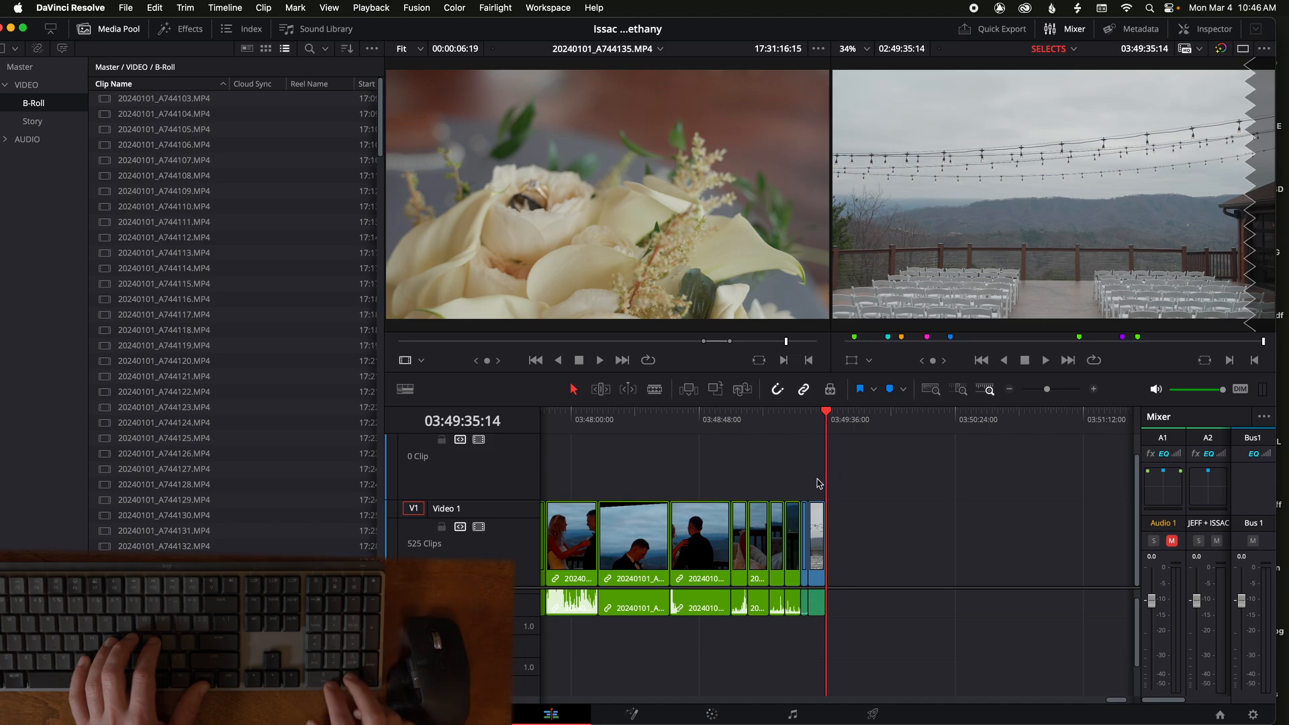
pyautogui.press('super+z')
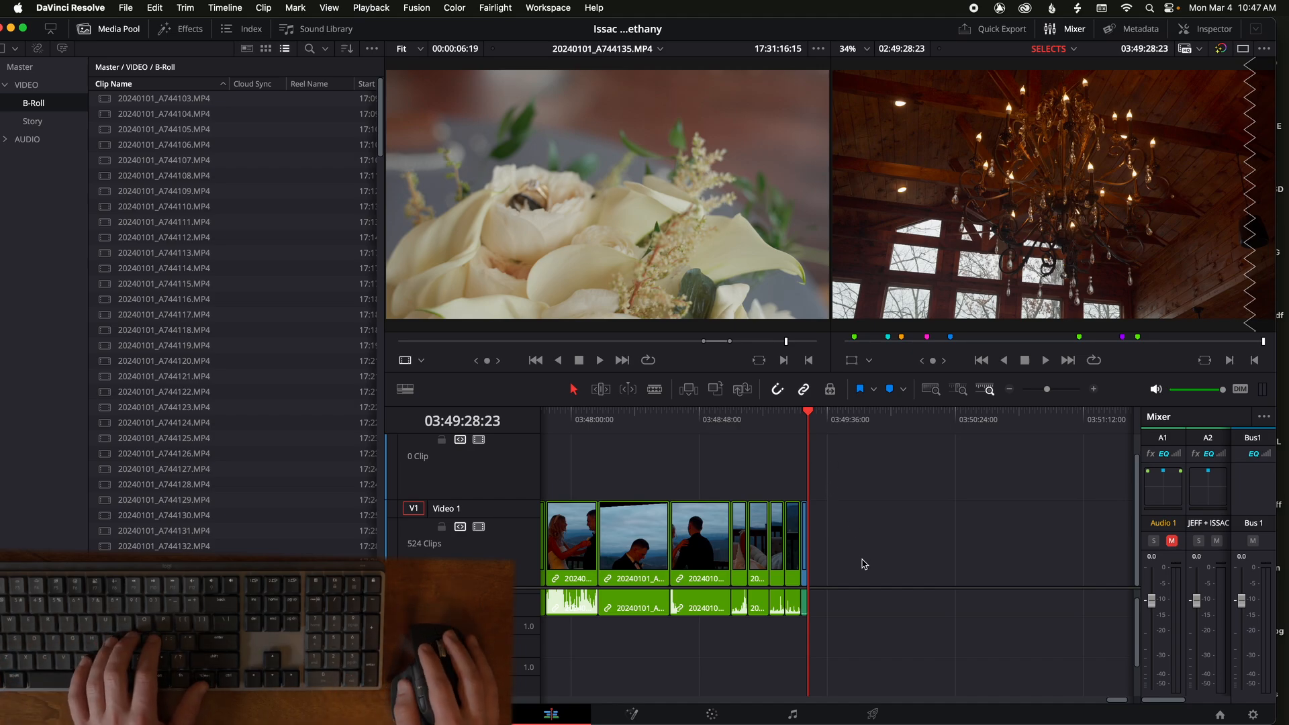
# Step: Play the last chandelier clip on the timeline and stop at 03:49:27:16
pyautogui.click(800, 426)
pyautogui.press('l')
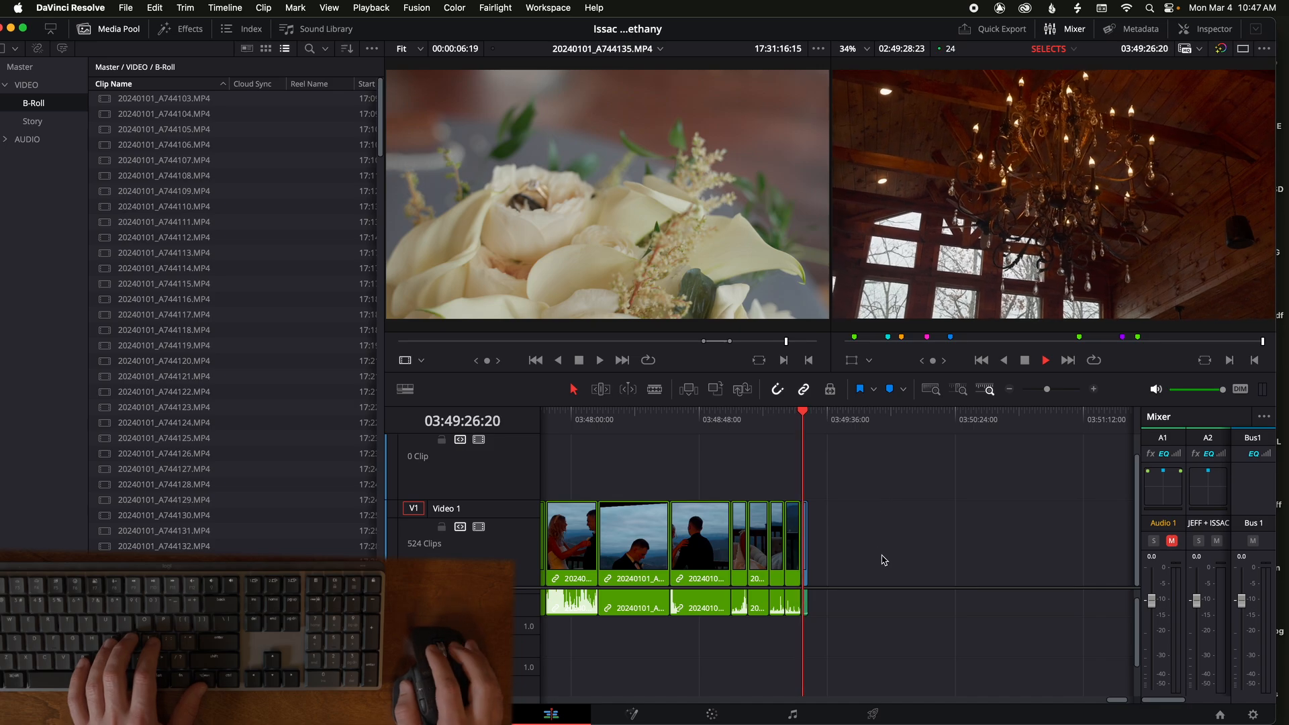
pyautogui.press('k')
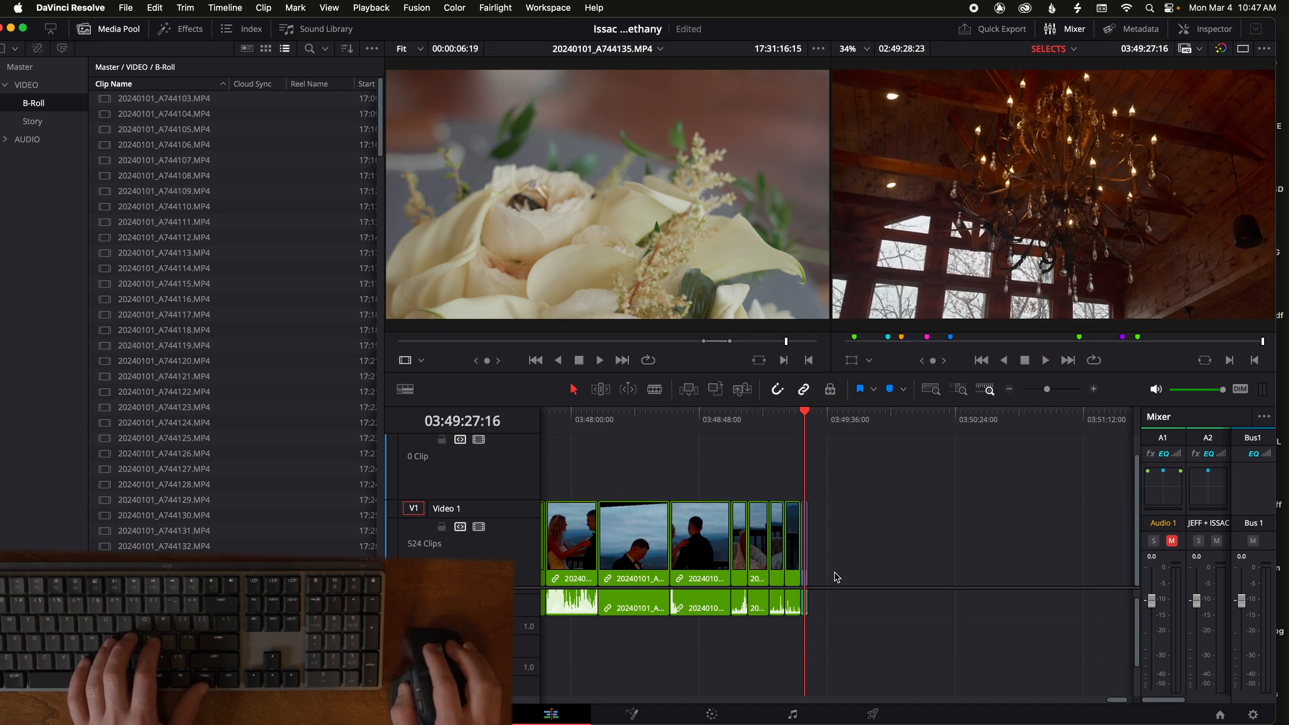
# Step: Open 20240101_A744119 in the source viewer and mark a 00:00:31:10 range of the mountain view with in and out points
pyautogui.scroll(3, 836, 577)
pyautogui.moveTo(842, 426); pyautogui.dragTo(825, 433)
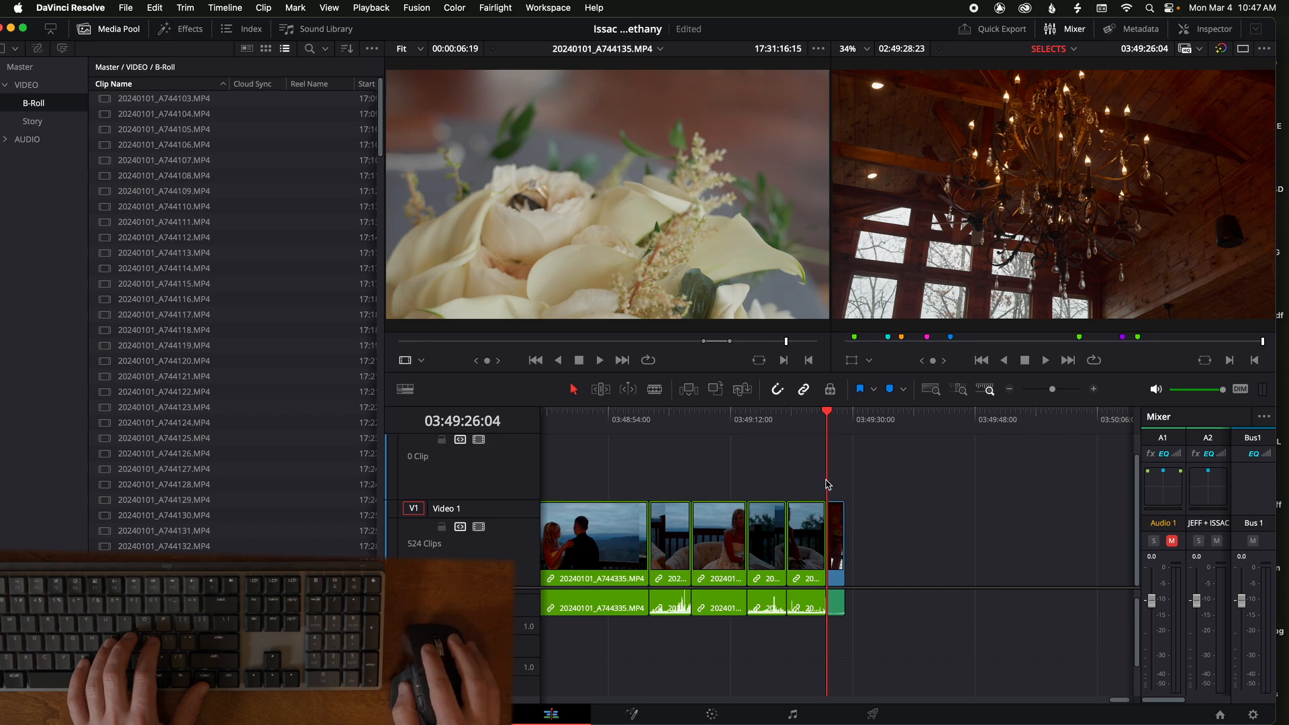
pyautogui.doubleClick(125, 349)
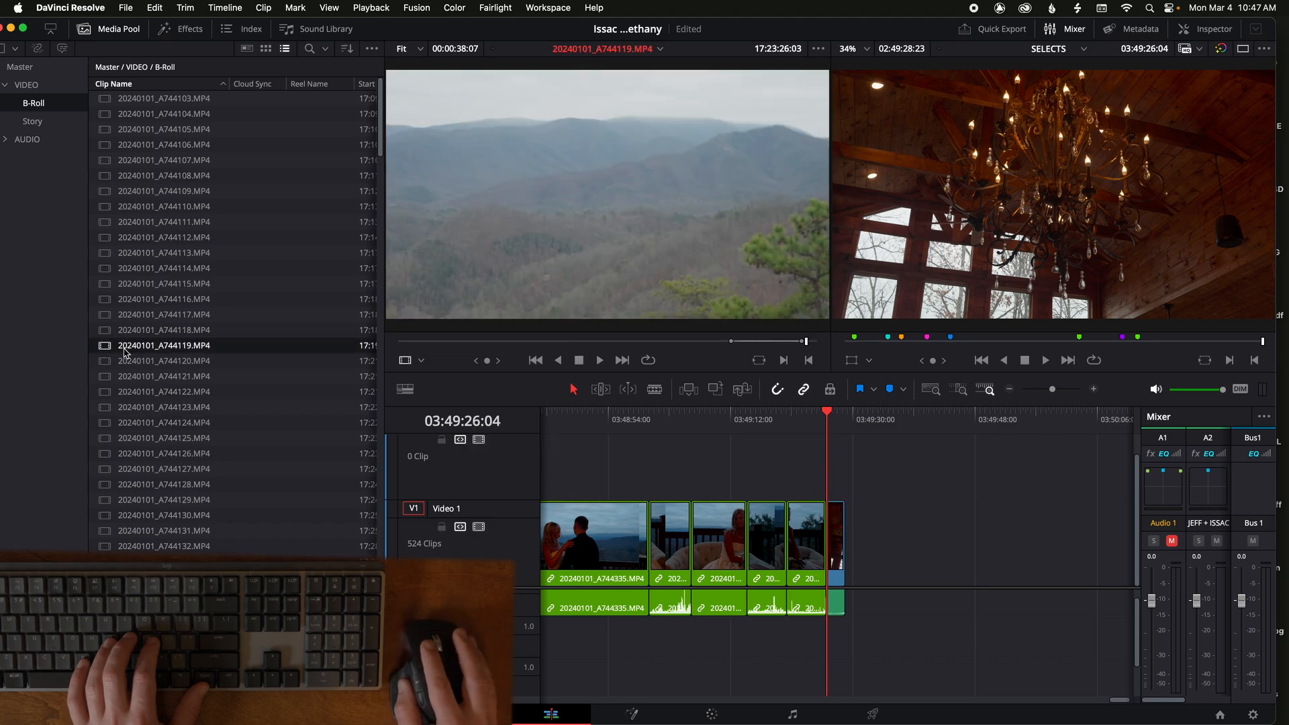
pyautogui.moveTo(454, 344); pyautogui.dragTo(602, 342)
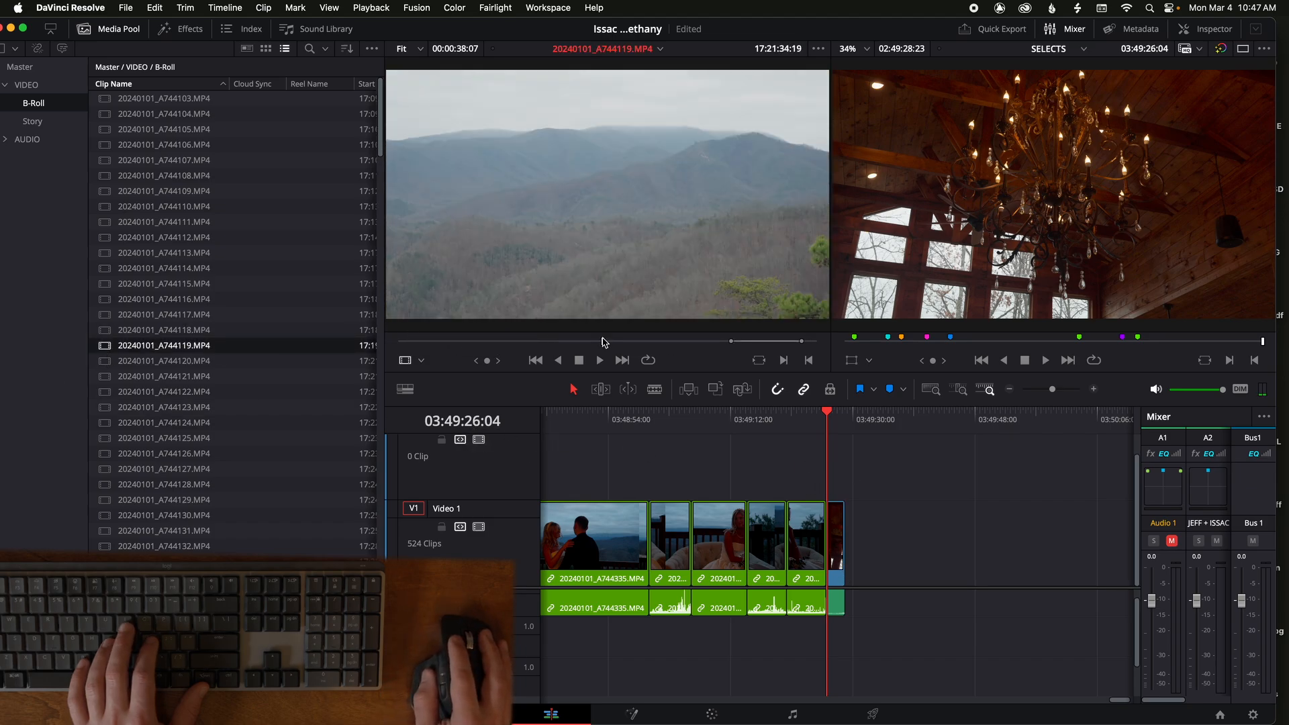
pyautogui.press('l')
pyautogui.press('i')
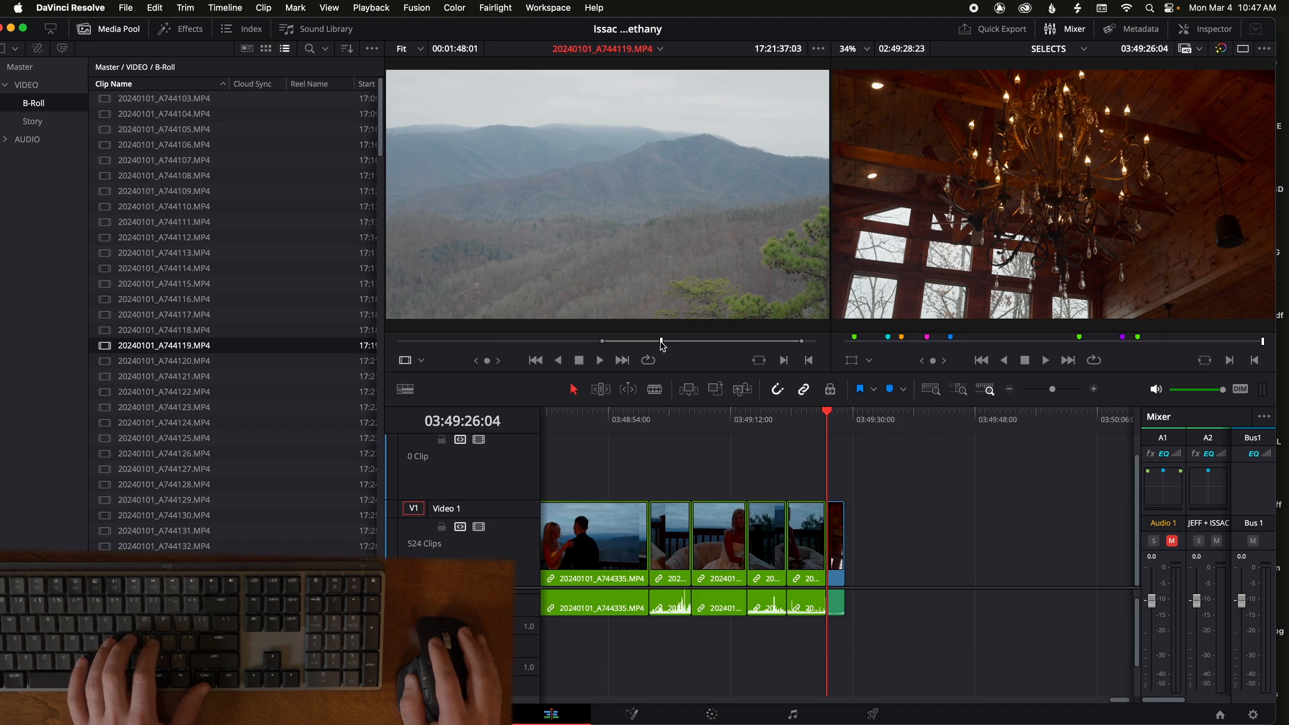
pyautogui.press('k')
pyautogui.press('o')
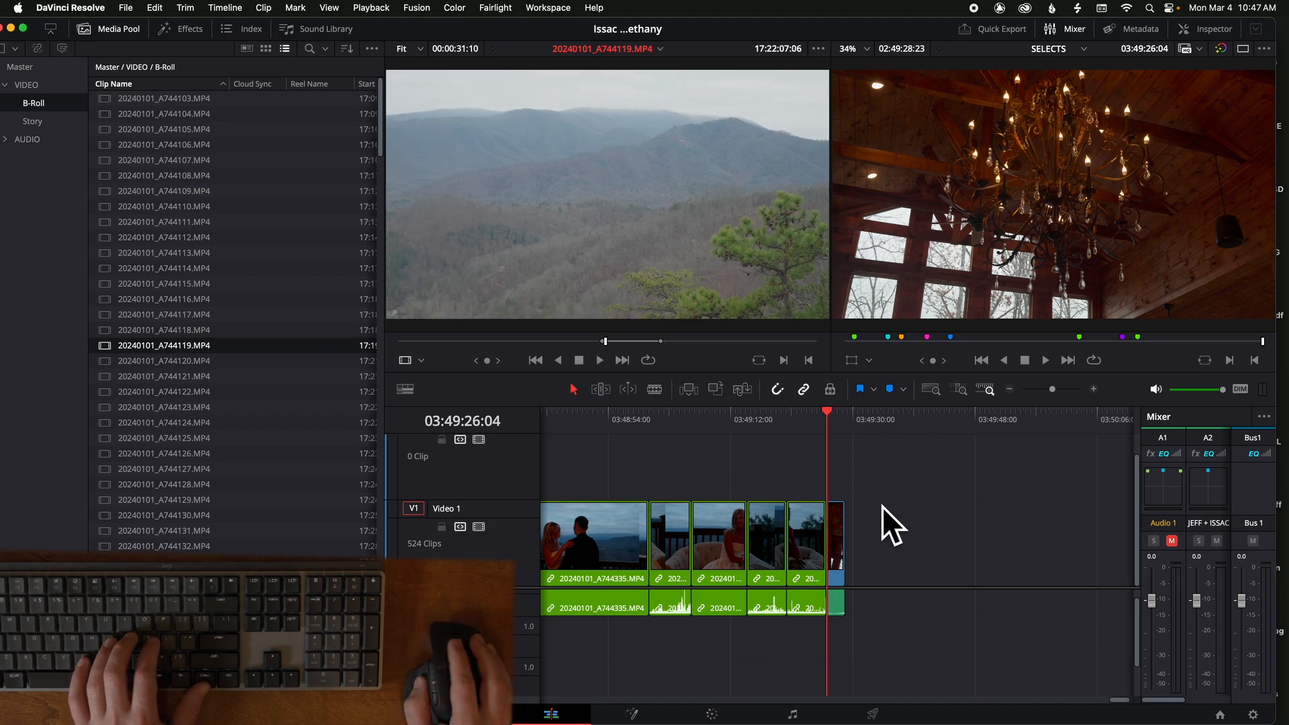
# Step: Place the marked mountain range on top of the Video 1 clips, starting at 03:49:11:05
pyautogui.click(726, 439)
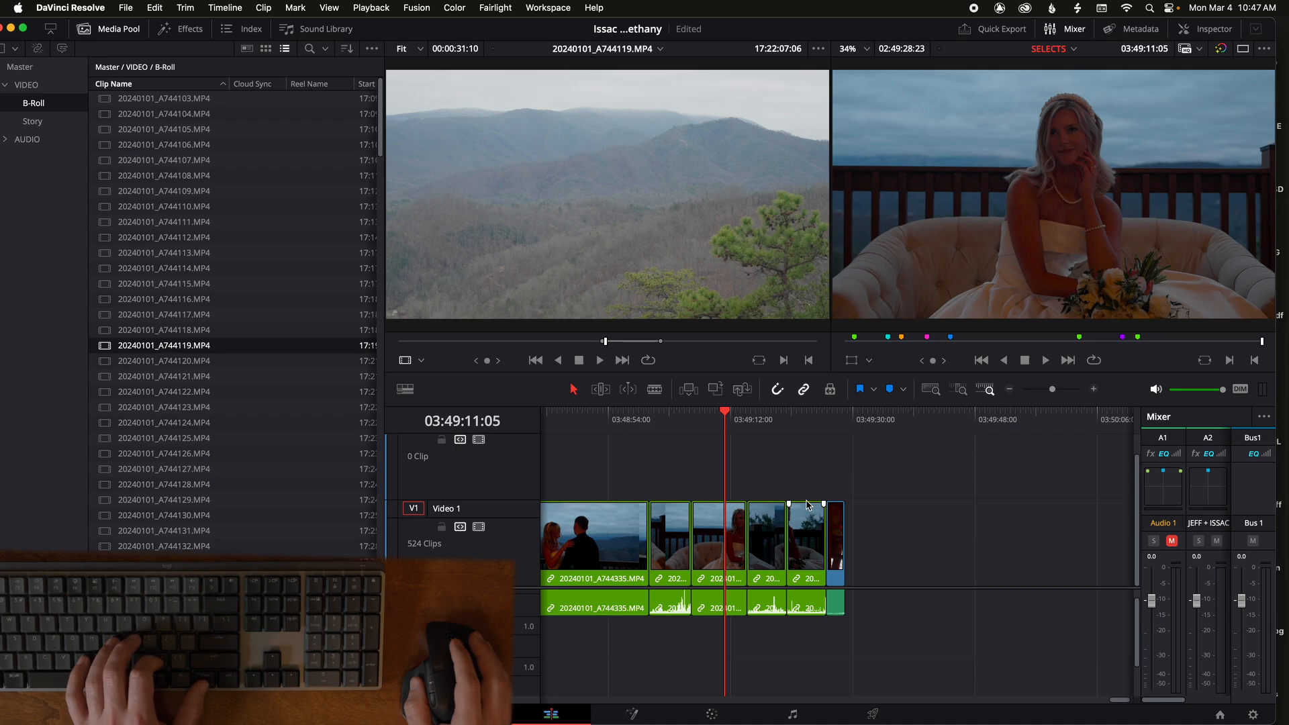
pyautogui.press('F12')
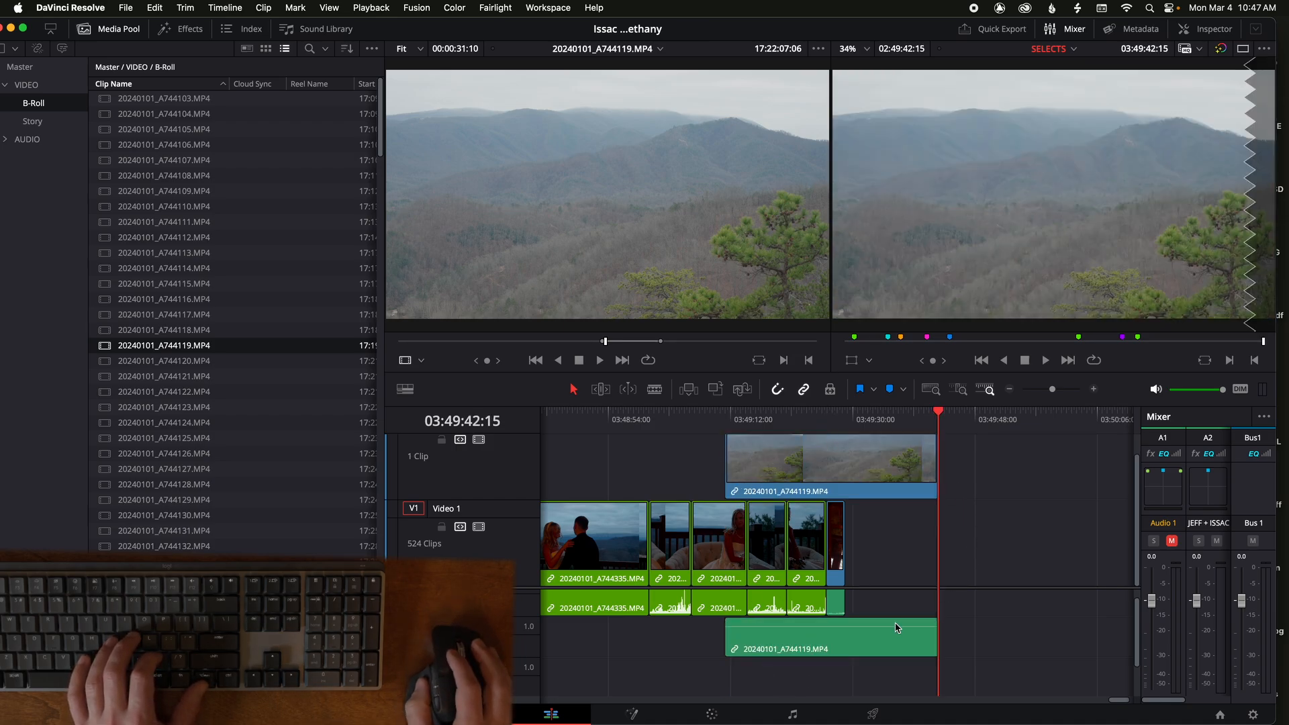
pyautogui.scroll(1, 798, 478)
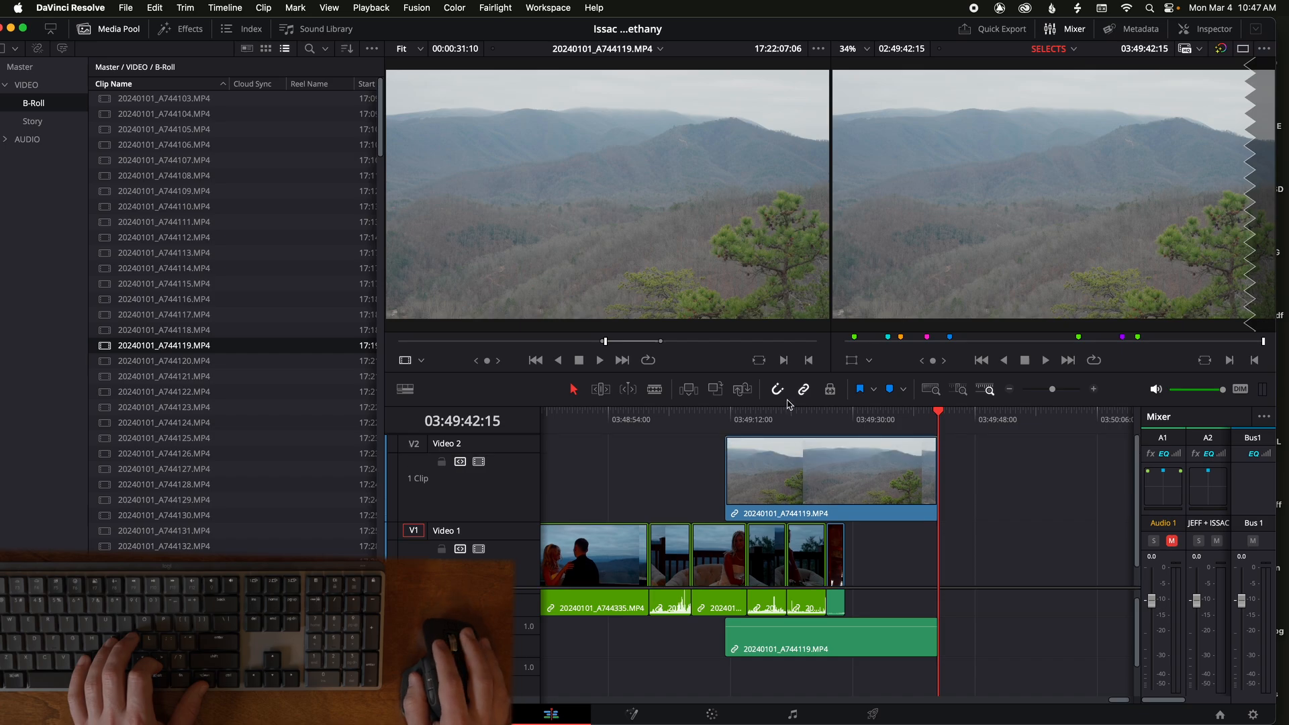
# Step: Place four more copies of the mountain range on top, each starting further along the timeline and stacked on a higher video track
pyautogui.click(787, 410)
pyautogui.press('F12')
pyautogui.click(845, 412)
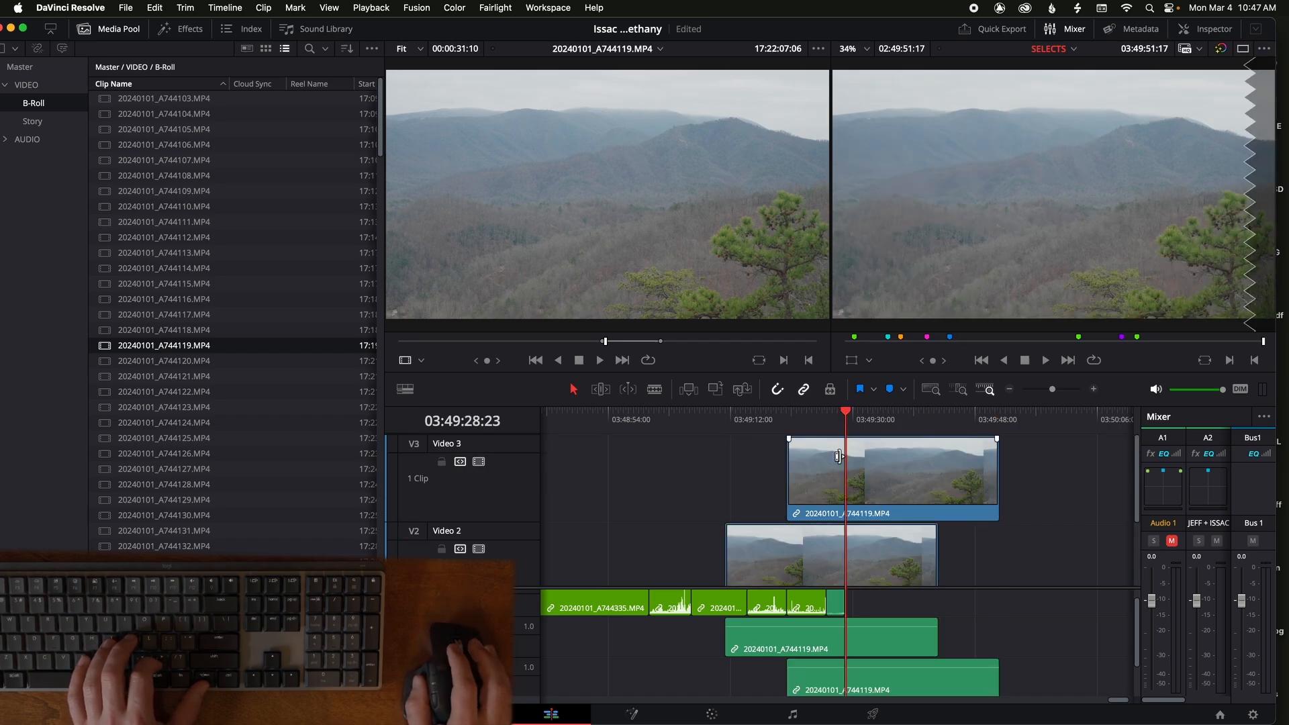
pyautogui.press('F12')
pyautogui.click(910, 412)
pyautogui.press('F12')
pyautogui.click(978, 412)
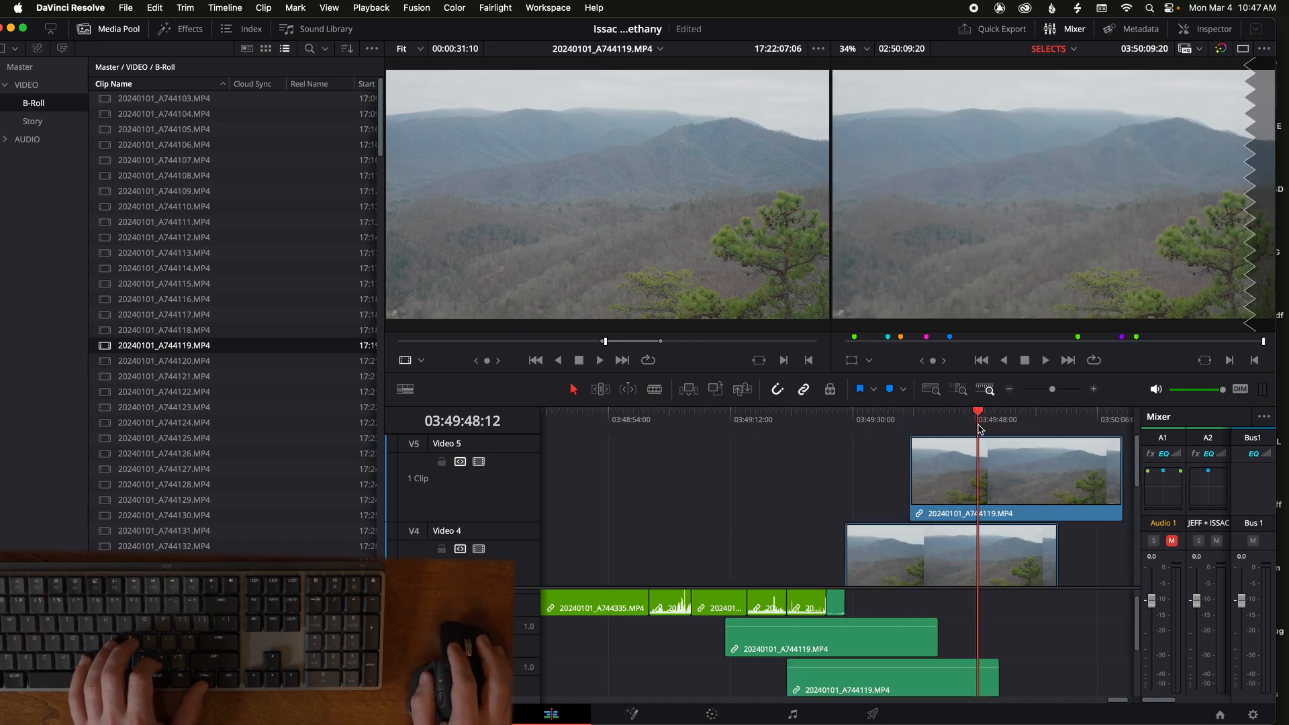
pyautogui.press('F12')
pyautogui.hscroll(-5, 903, 488)
pyautogui.scroll(-5, 890, 496)
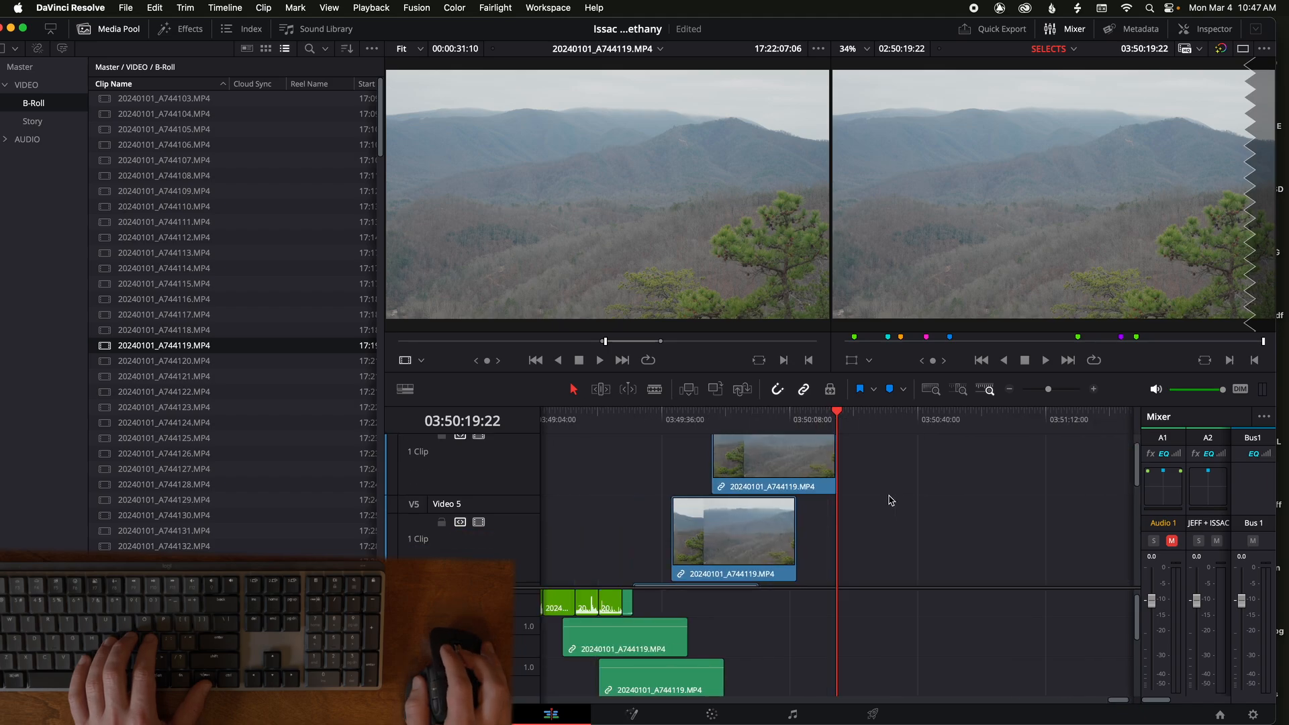
# Step: Undo every stacked copy of the mountain range, including one more trial placement on top at 03:49:11:05
pyautogui.scroll(-2, 873, 518)
pyautogui.press('super+z')
pyautogui.press('super+z')
pyautogui.press('super+z')
pyautogui.press('super+z')
pyautogui.press('super+z')
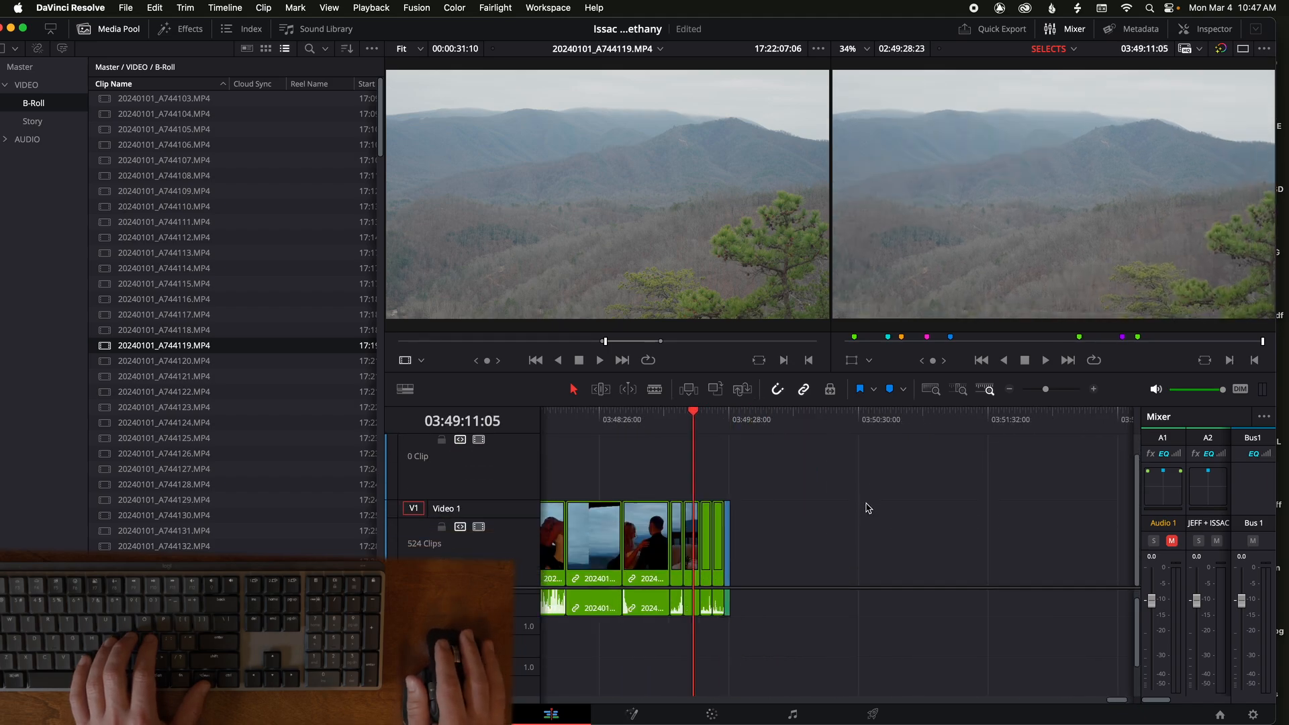
pyautogui.press('F12')
pyautogui.press('super+z')
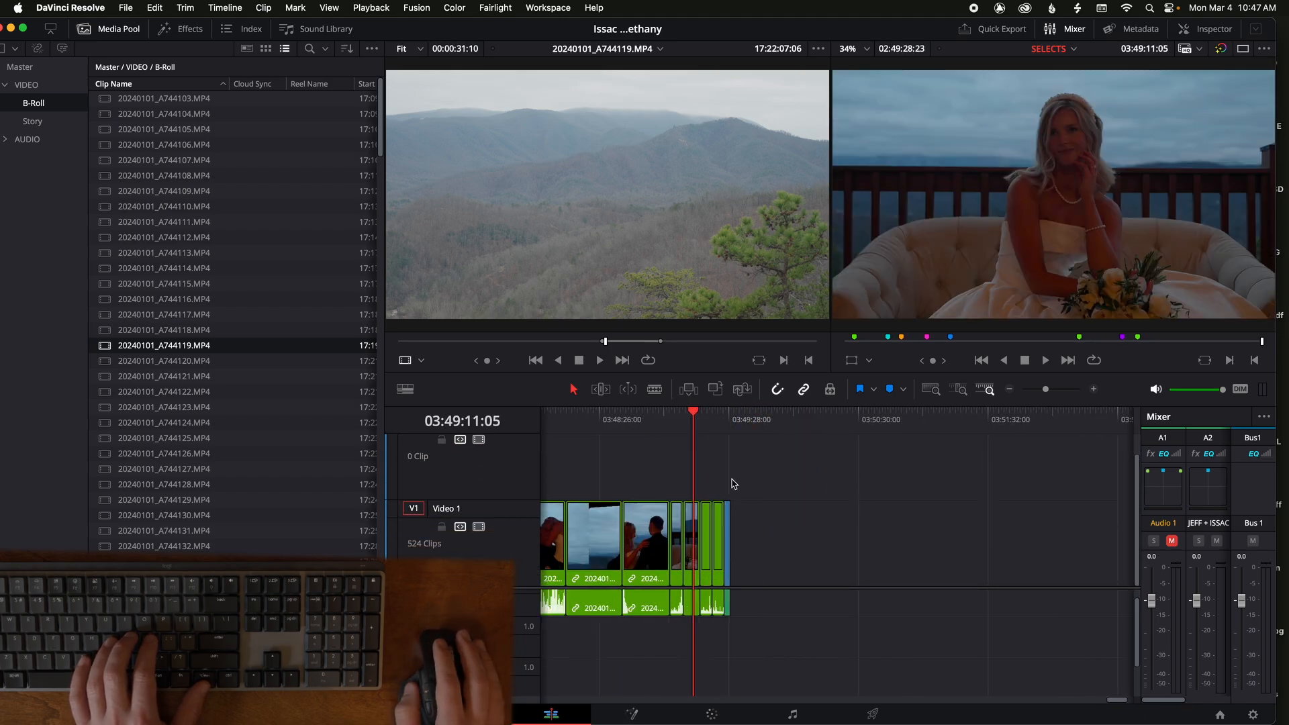
# Step: Set the playhead to 03:49:14:11 and move the last group of clips along Video 1 to start at 03:48:28:01, leaving a gap before them
pyautogui.scroll(4, 832, 501)
pyautogui.click(867, 419)
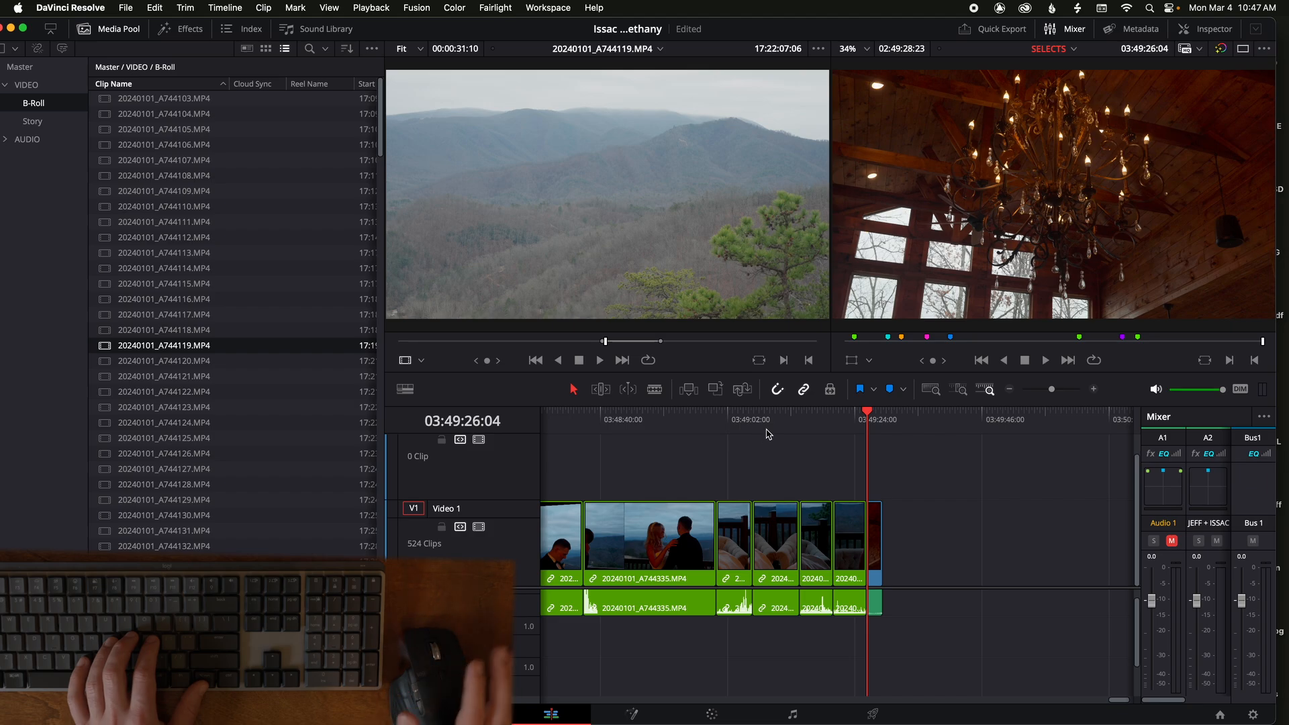
pyautogui.scroll(1, 691, 478)
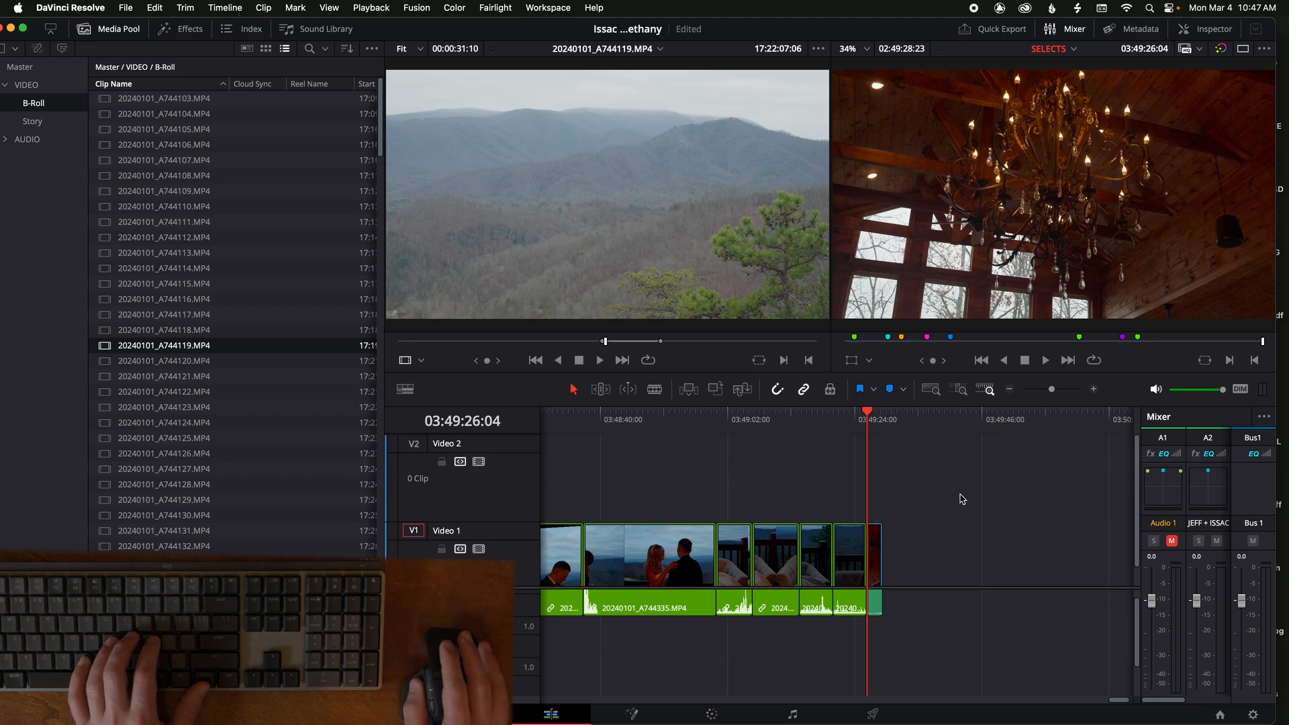
pyautogui.scroll(-2, 876, 491)
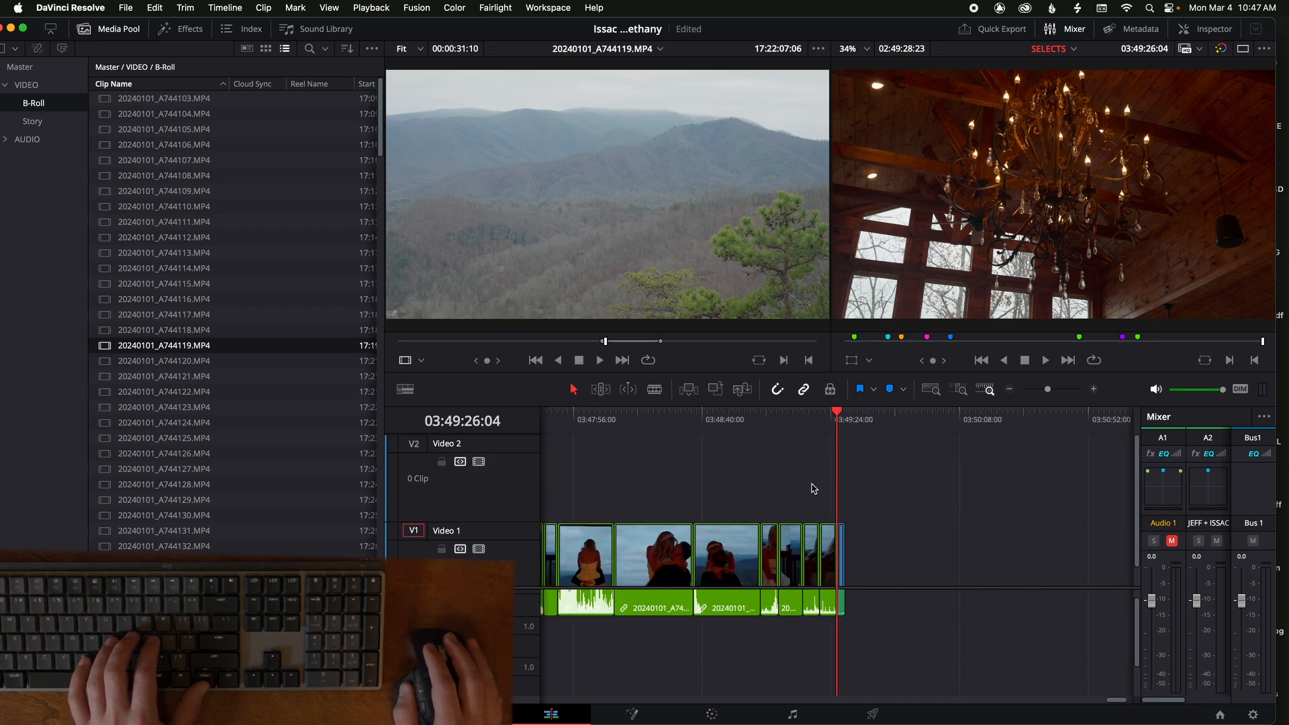
pyautogui.click(809, 433)
pyautogui.scroll(-3, 964, 535)
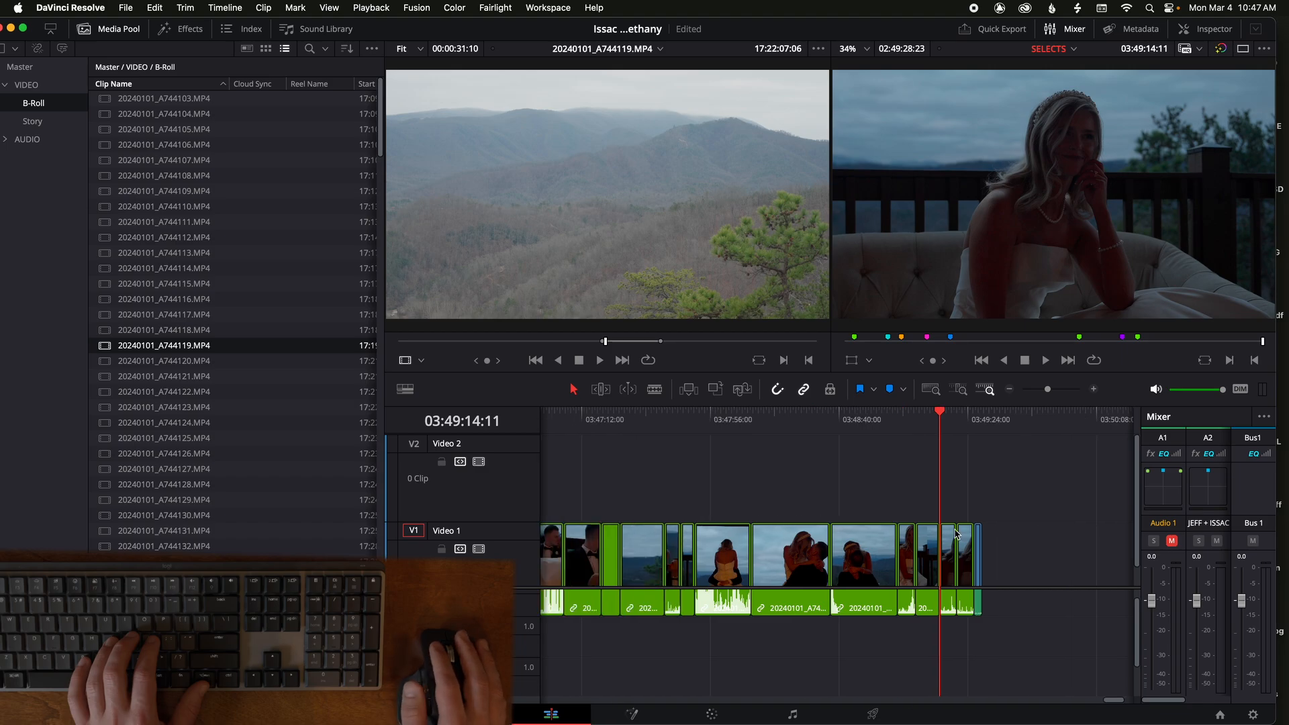
pyautogui.hscroll(-3, 920, 520)
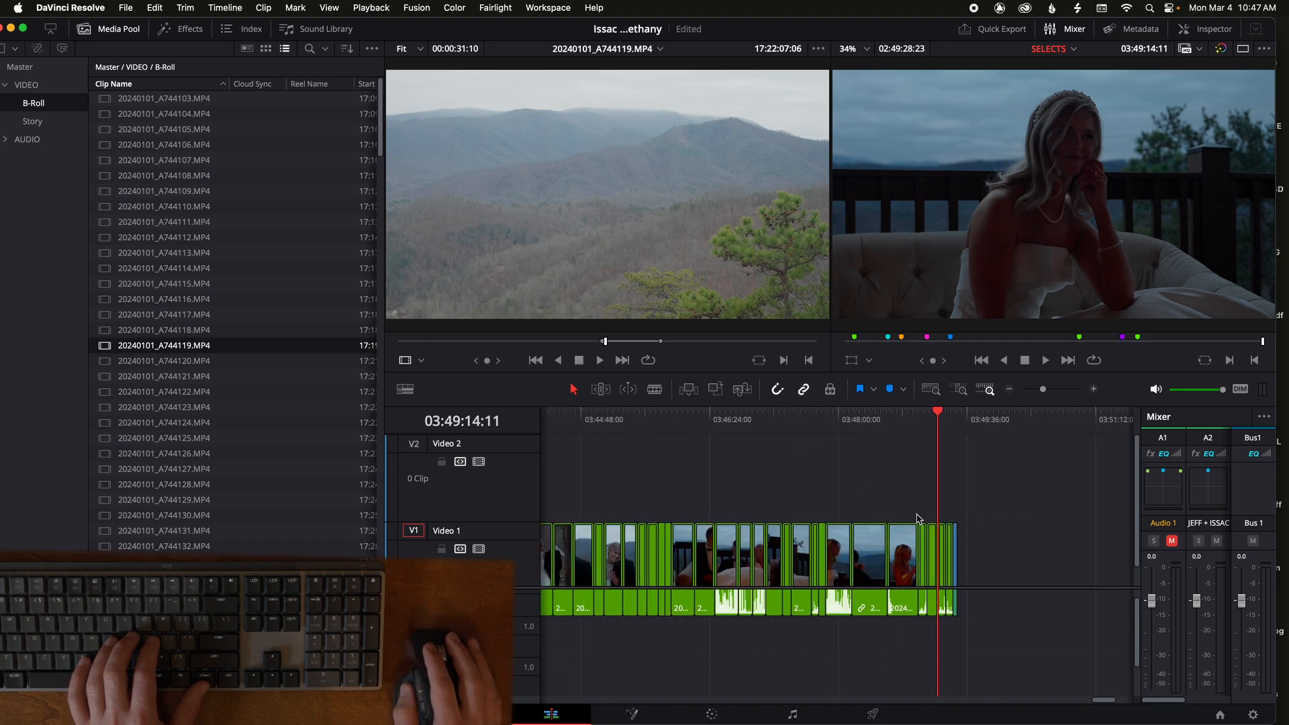
pyautogui.moveTo(1069, 521); pyautogui.dragTo(837, 594)
pyautogui.moveTo(876, 543); pyautogui.dragTo(927, 545)
pyautogui.hscroll(4, 939, 540)
pyautogui.moveTo(1001, 504); pyautogui.dragTo(762, 574)
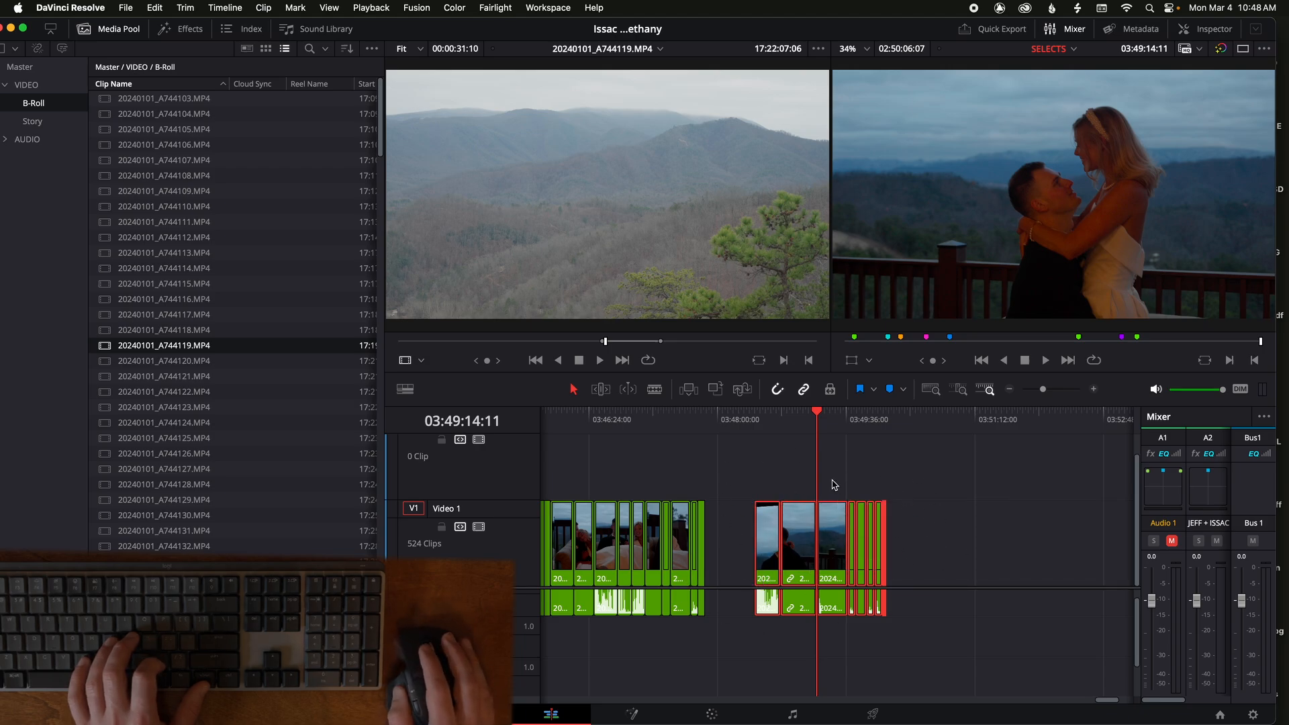
# Step: Place four staggered copies of the mountain range on top of the moved clips, on Video 2 to Video 5, the first starting at 03:49:14:11
pyautogui.press('F12')
pyautogui.press('super+z')
pyautogui.press('super+shift+z')
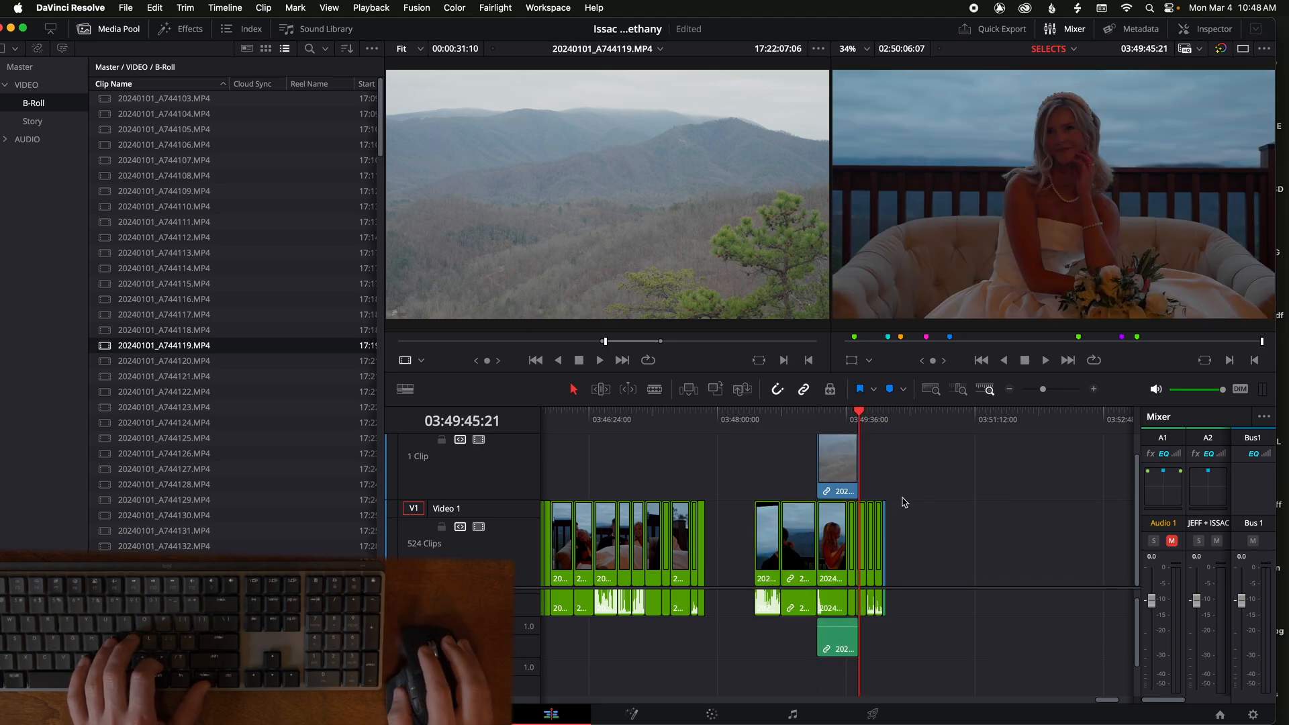
pyautogui.click(850, 431)
pyautogui.press('F12')
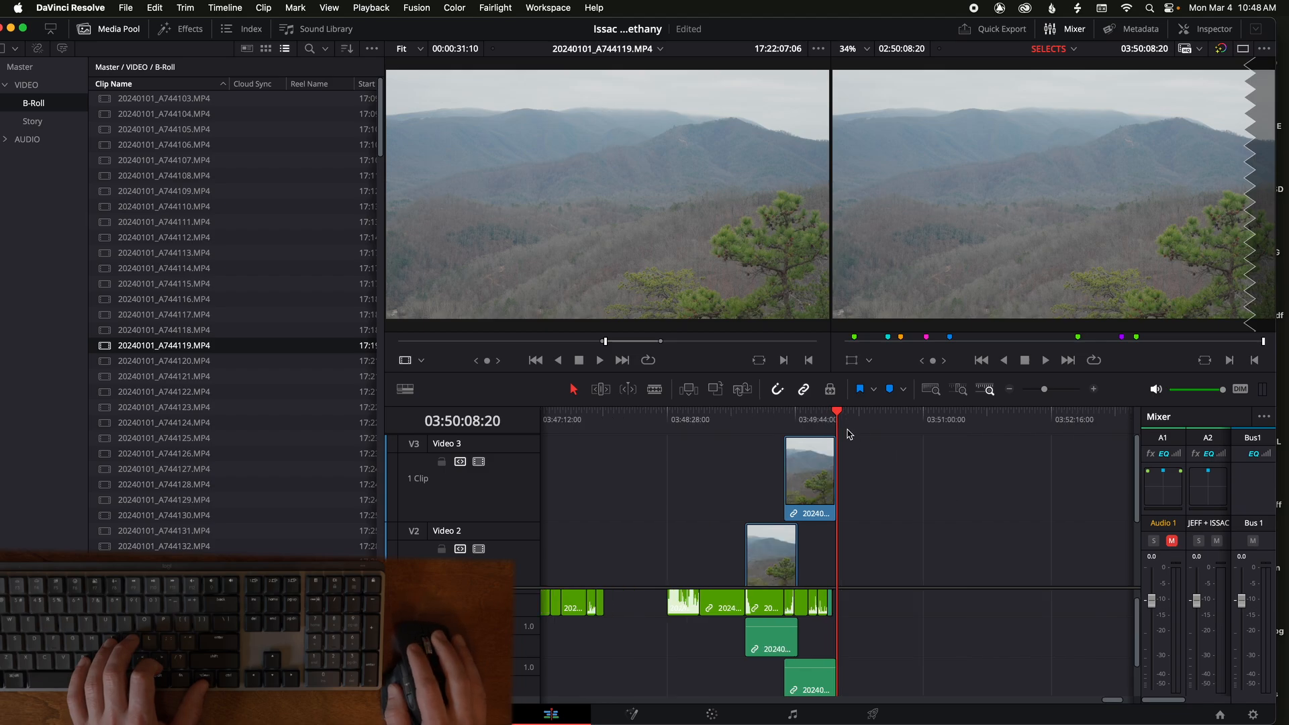
pyautogui.click(798, 430)
pyautogui.press('F12')
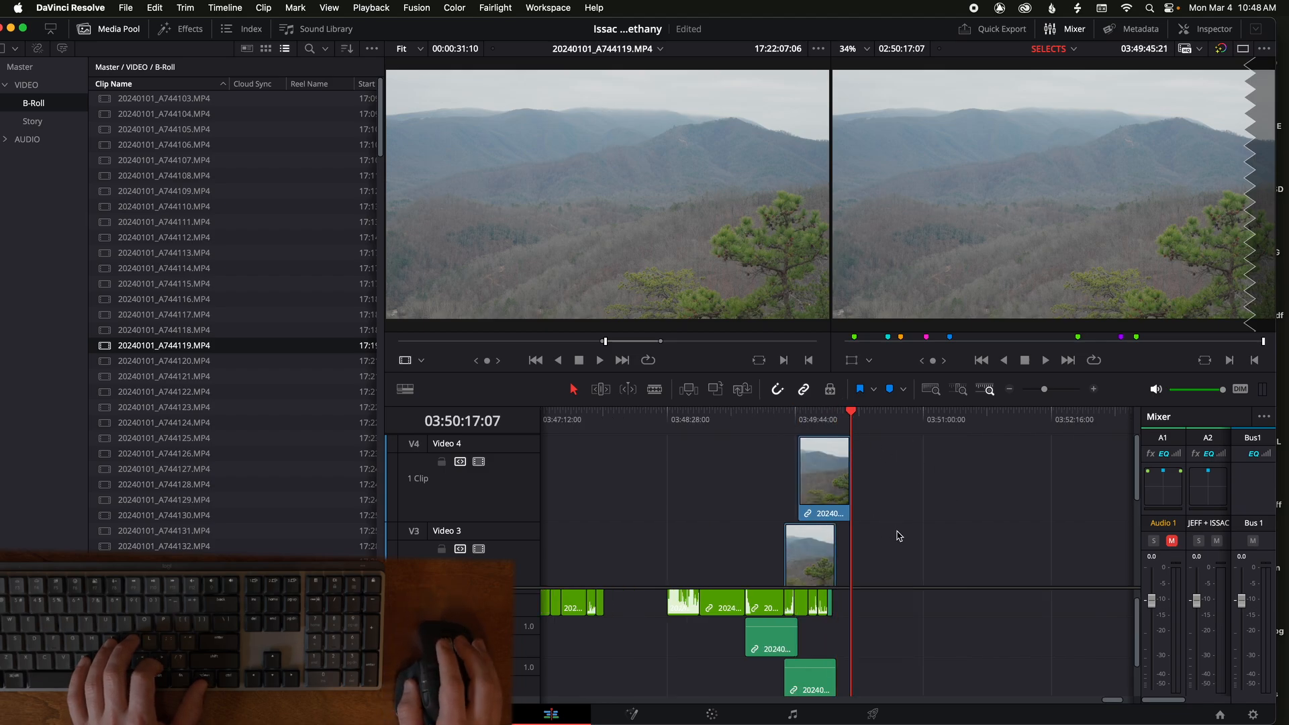
pyautogui.click(817, 433)
pyautogui.press('F12')
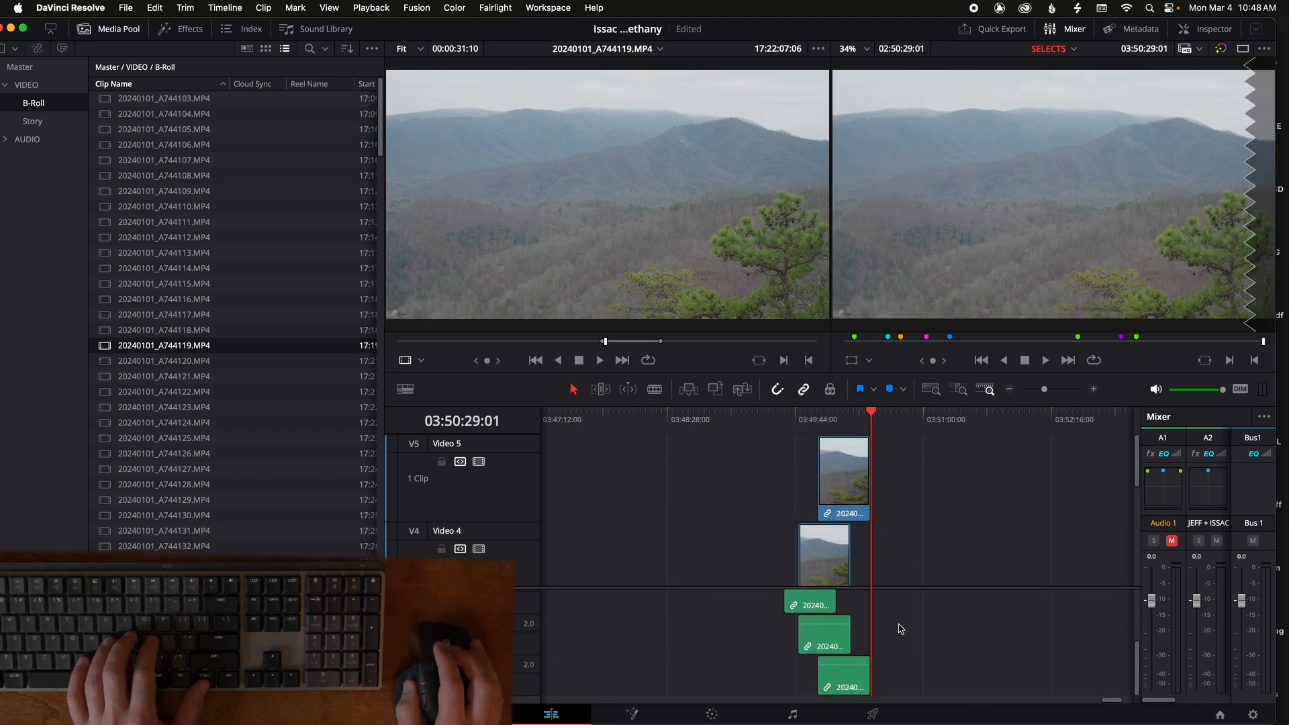
# Step: Combine the moved clips and all the stacked mountain copies into a compound clip named montage
pyautogui.scroll(3, 898, 625)
pyautogui.moveTo(639, 451); pyautogui.dragTo(951, 704)
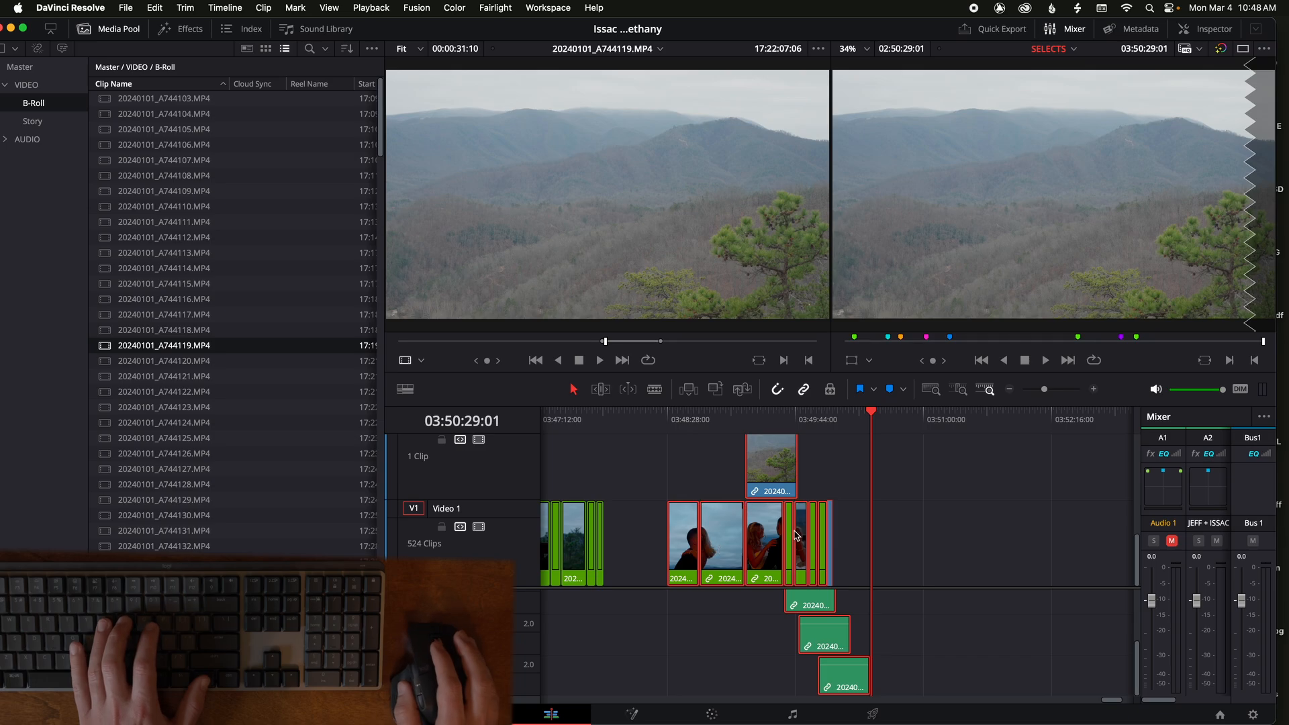
pyautogui.hotkey('alt', 'g')
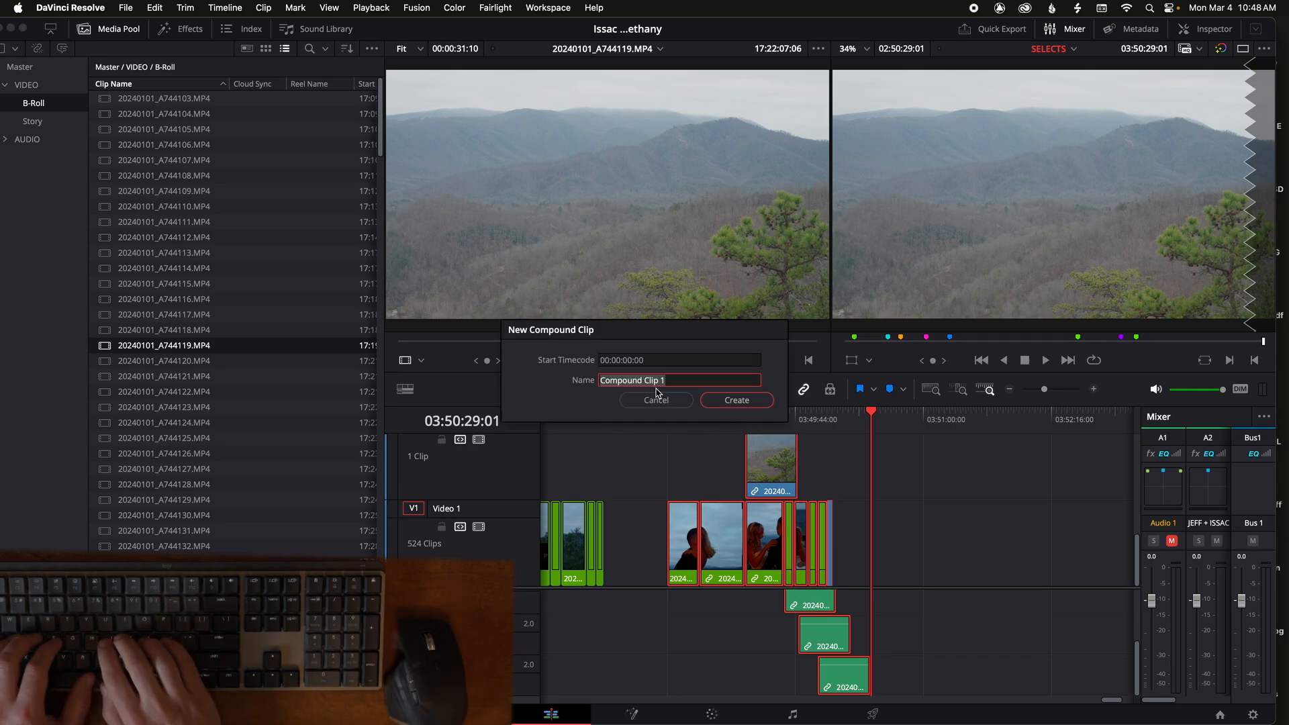
pyautogui.write('montage')
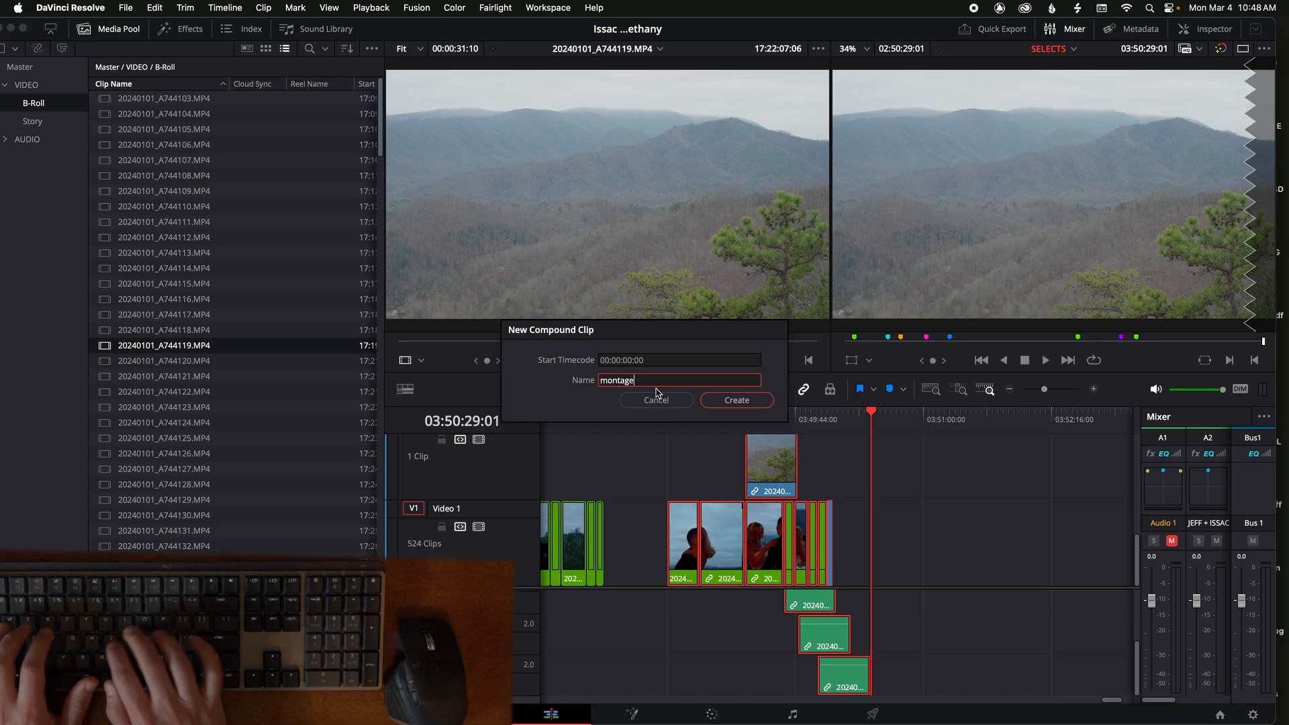
pyautogui.press('Return')
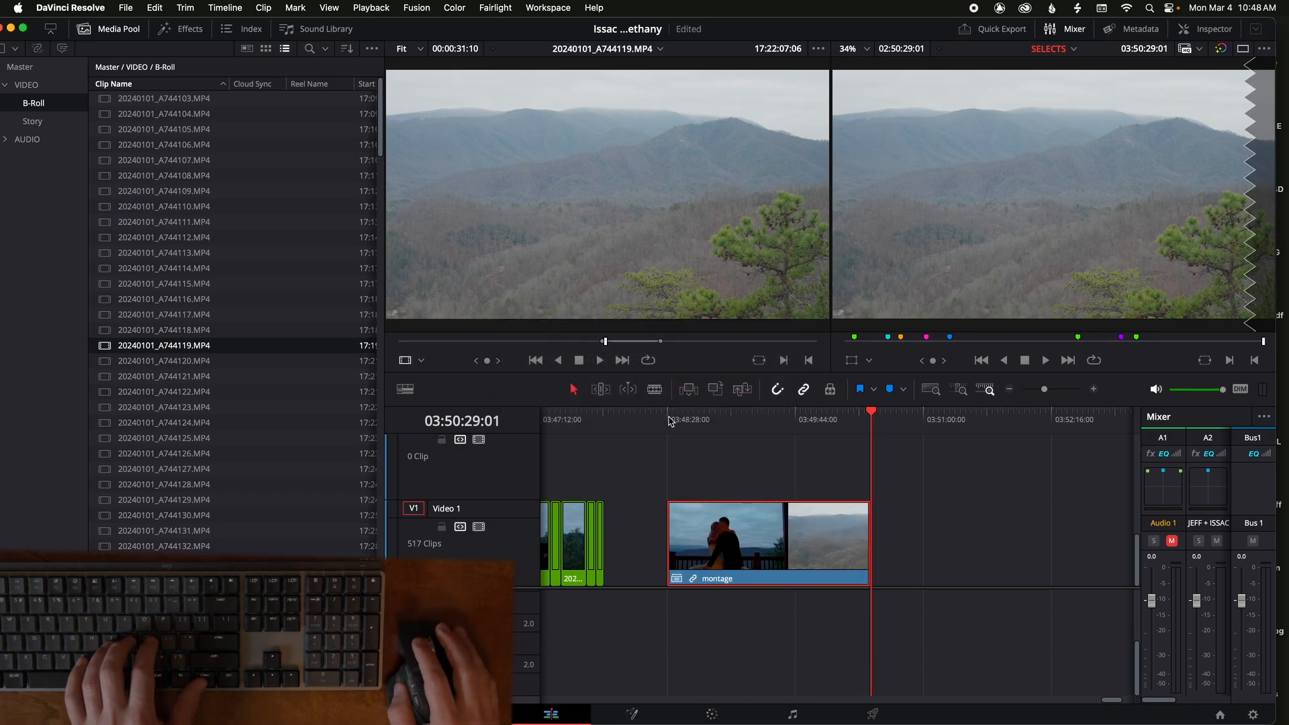
# Step: Play the montage compound clip from its start and scrub through it to 03:49:49:06
pyautogui.press('Up')
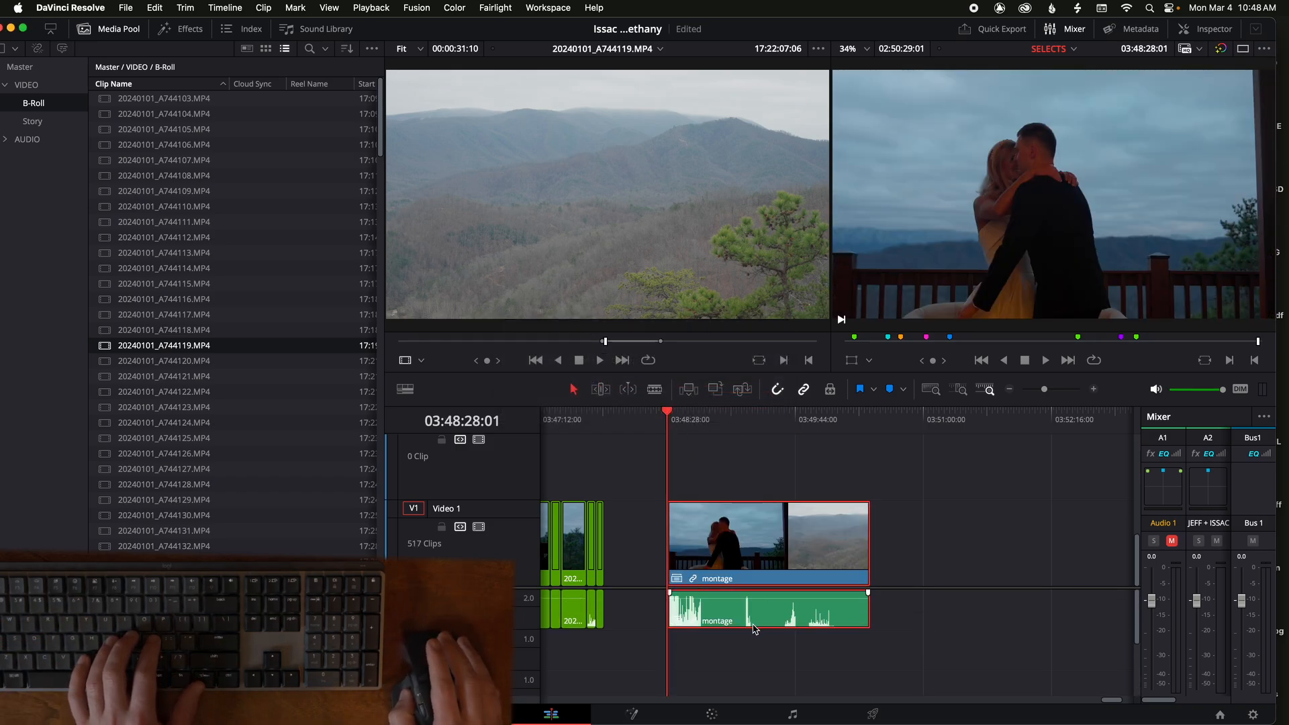
pyautogui.press('space')
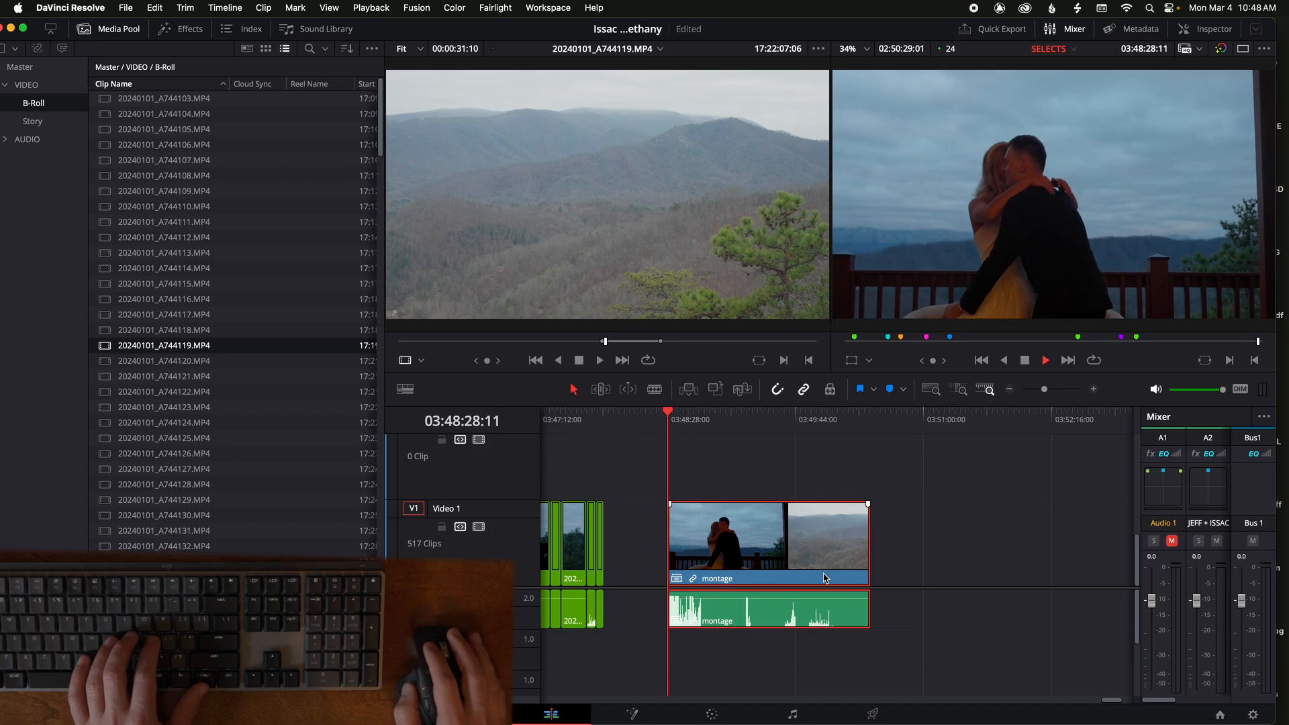
pyautogui.moveTo(727, 419); pyautogui.dragTo(804, 423)
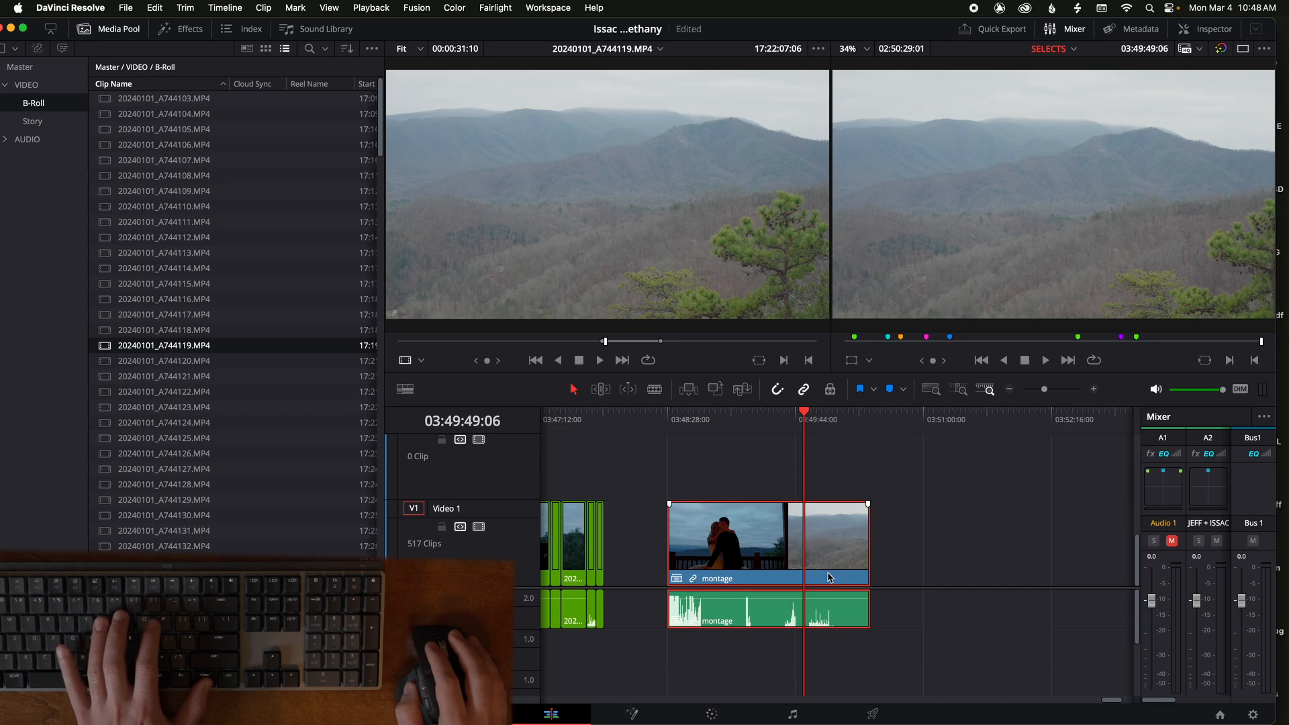
# Step: Undo and redo the creation of the montage compound clip, and save the project
pyautogui.press('super+z')
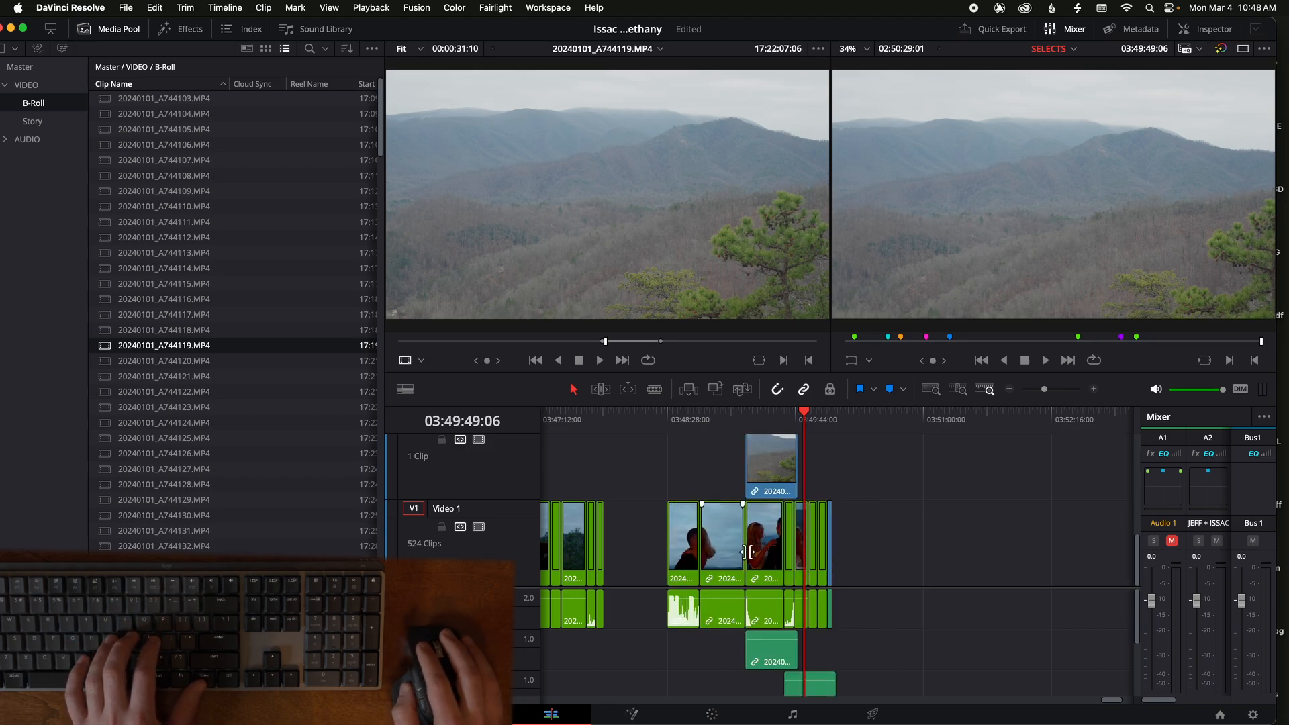
pyautogui.press('super+shift+z')
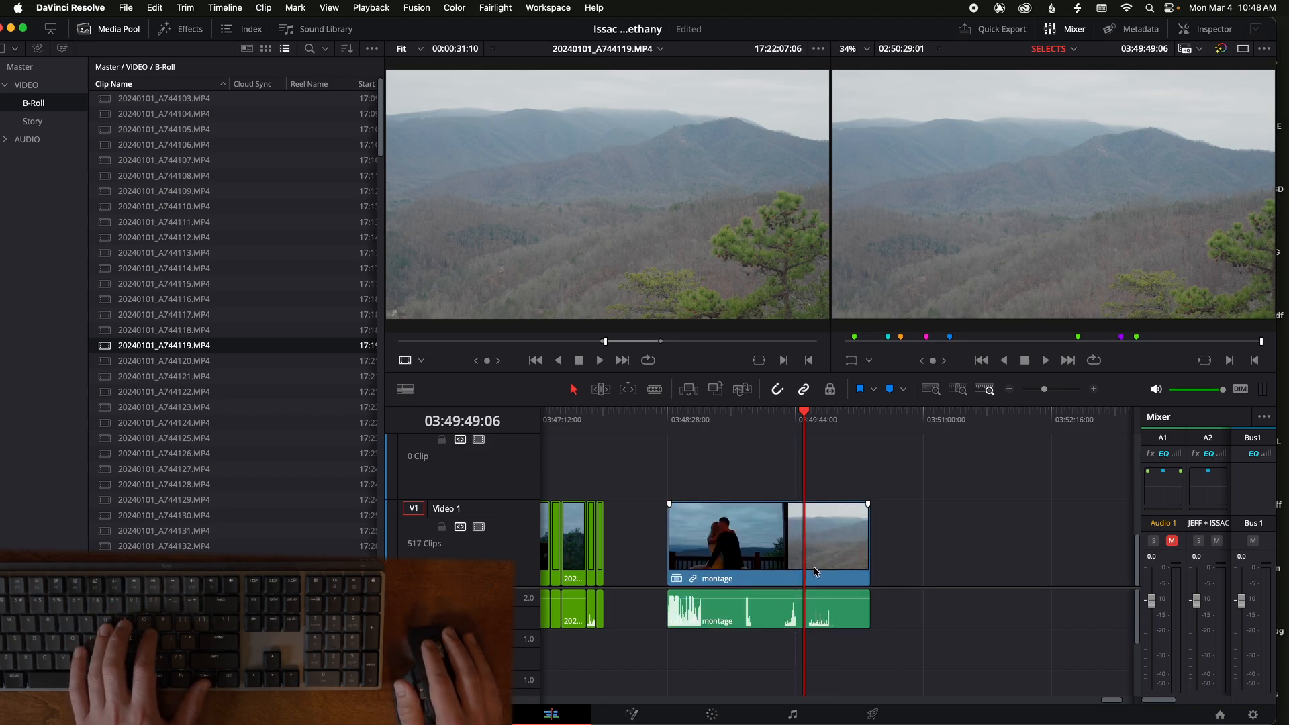
pyautogui.press('super+s')
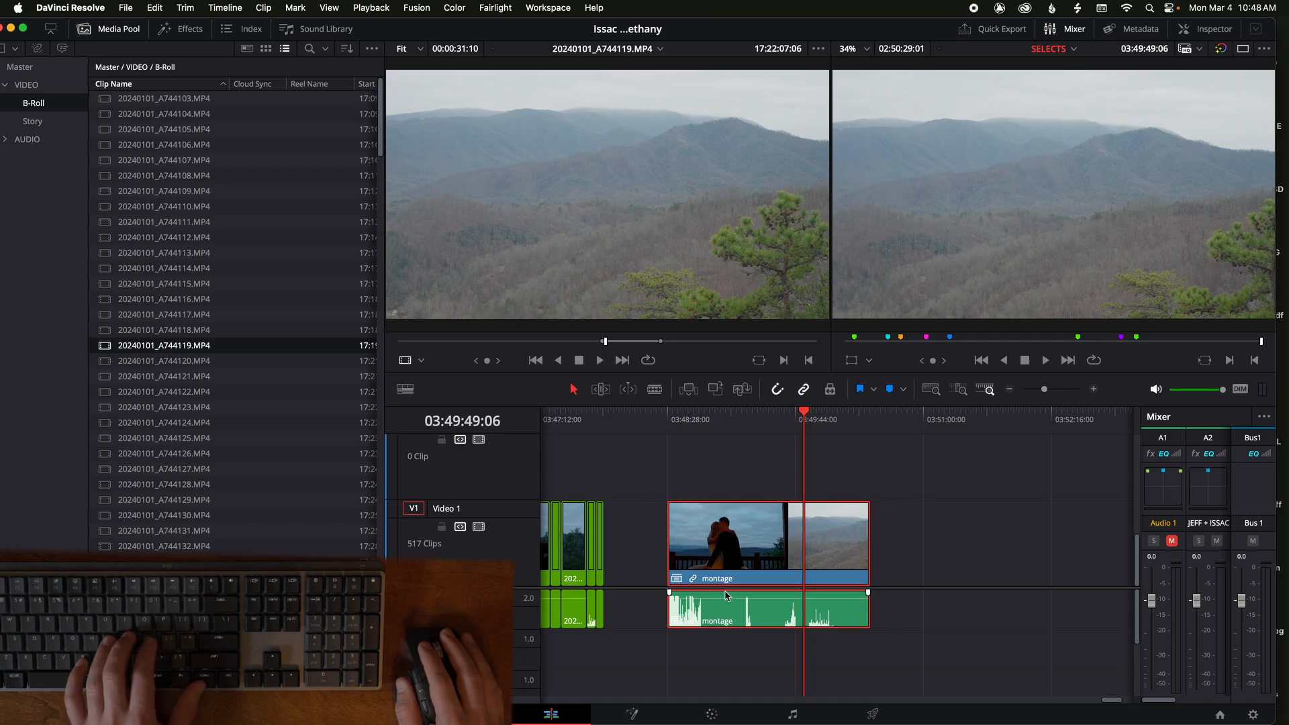
# Step: Split the montage back into its separate stacked clips by undoing the compound clip
pyautogui.press('super+z')
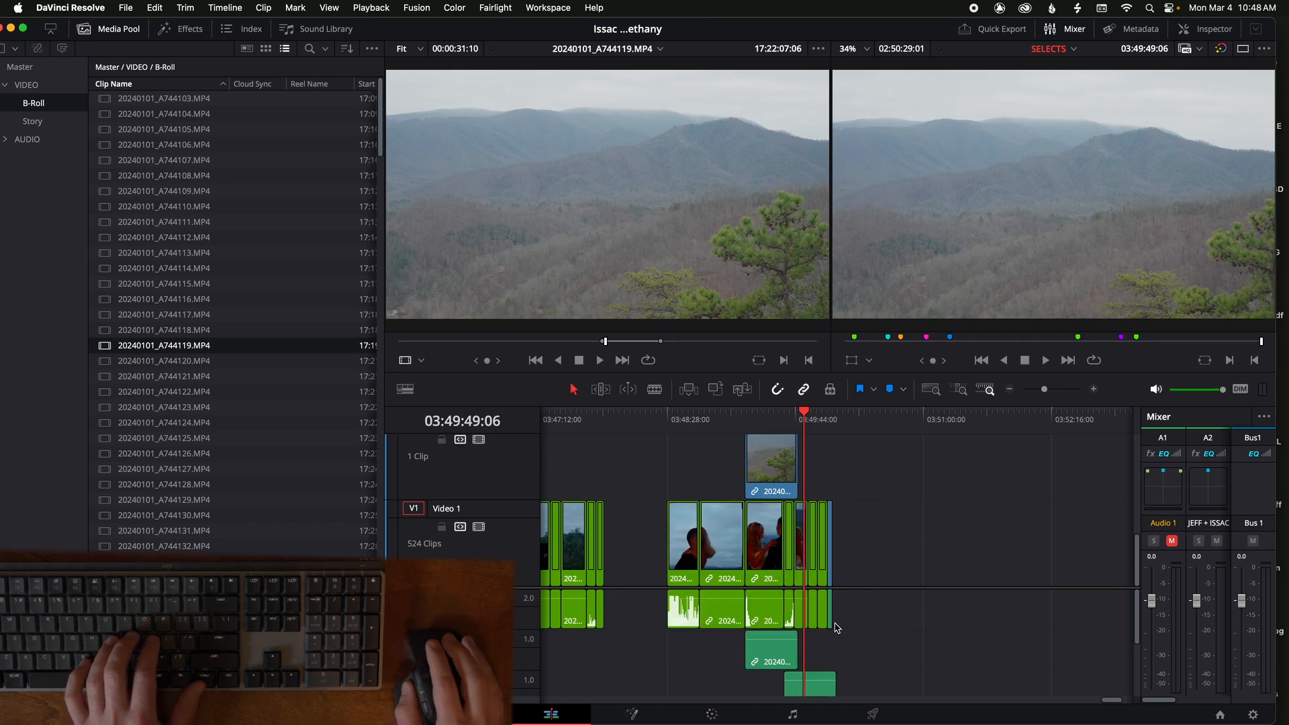
pyautogui.scroll(5, 932, 518)
pyautogui.scroll(-5, 926, 552)
pyautogui.scroll(-10, 930, 553)
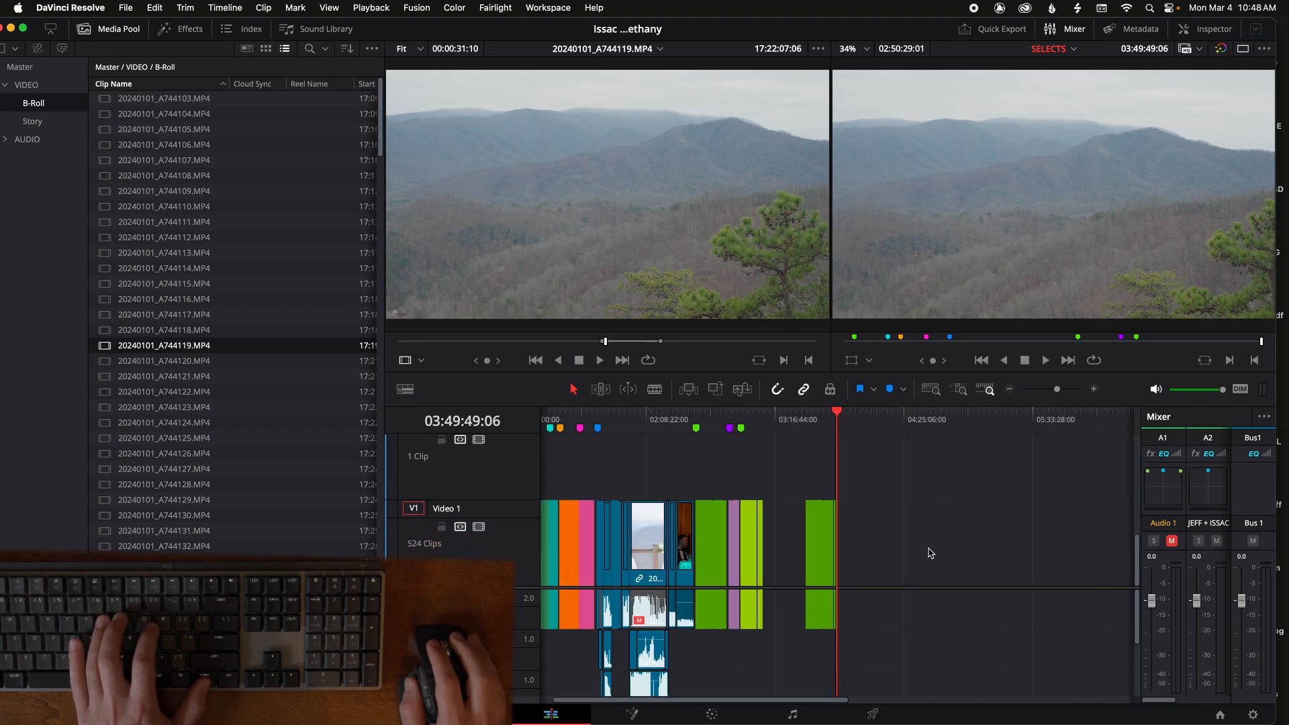
# Step: Select every clip on all tracks from 20240101_A744335.MP4 onward and shift them later in the timeline to leave a gap
pyautogui.scroll(10, 917, 575)
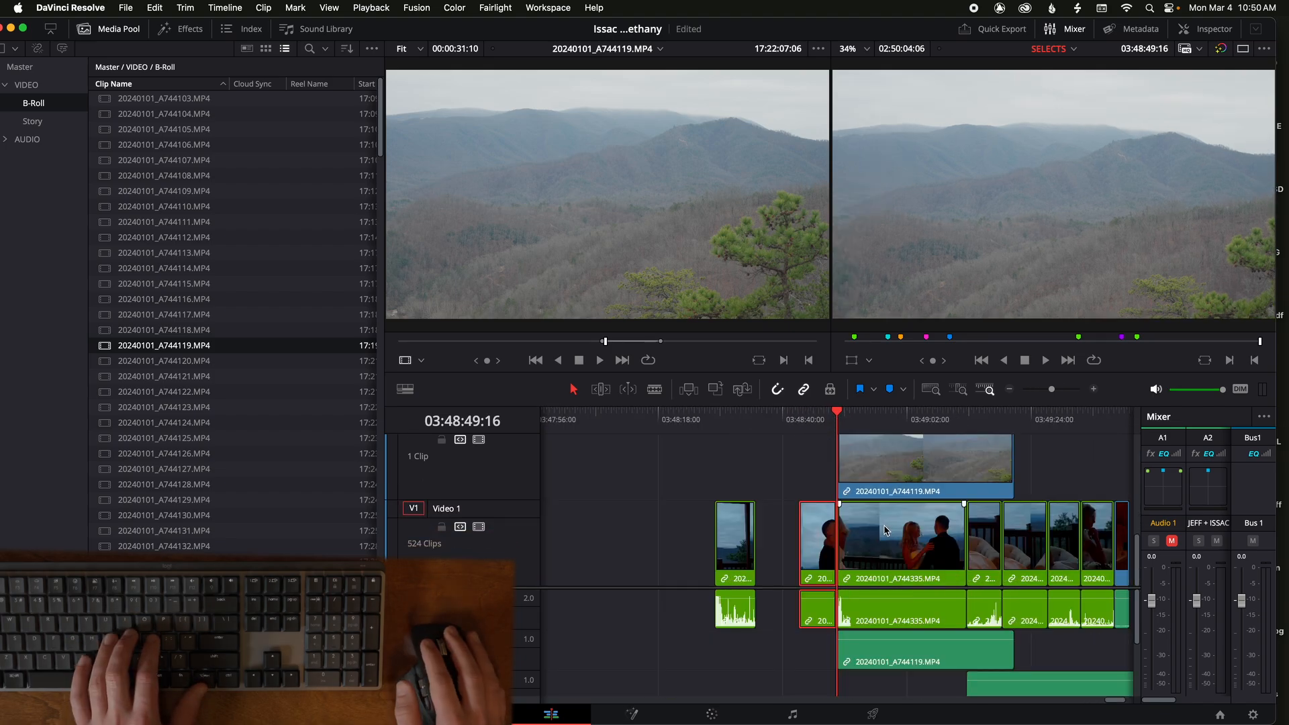
pyautogui.hscroll(5, 673, 472)
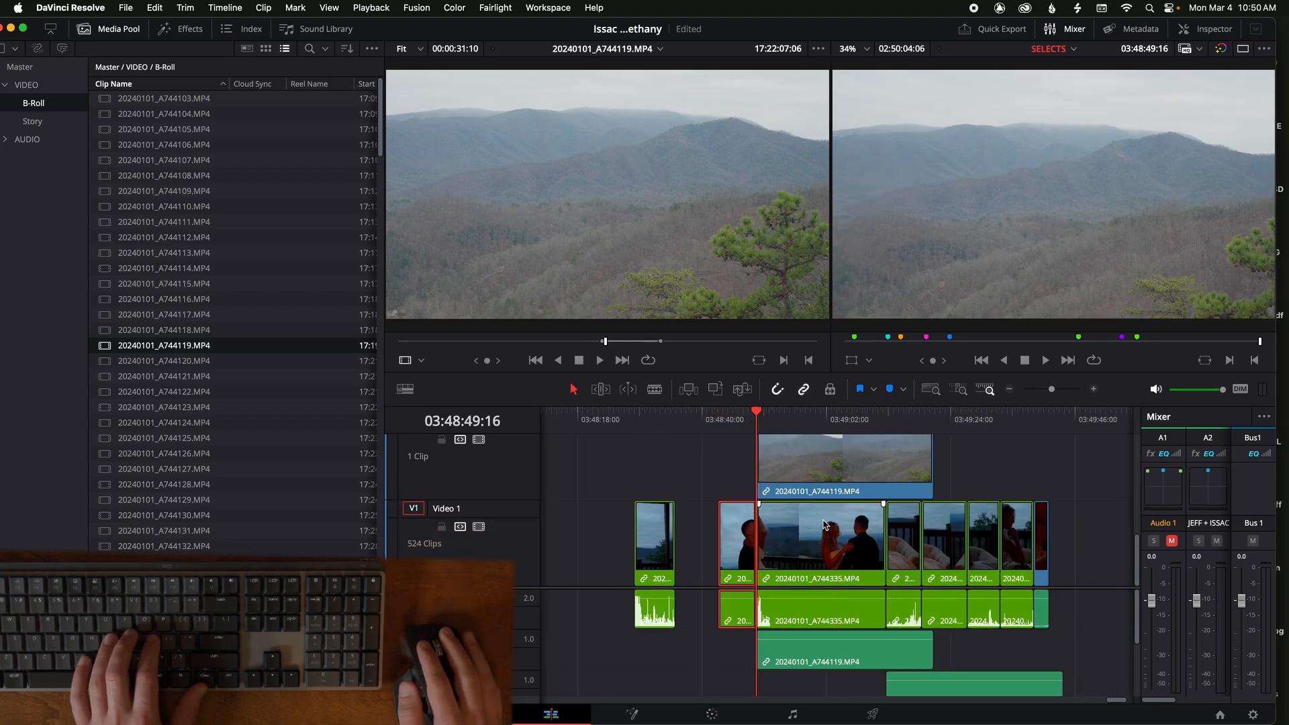
pyautogui.hscroll(-3, 684, 475)
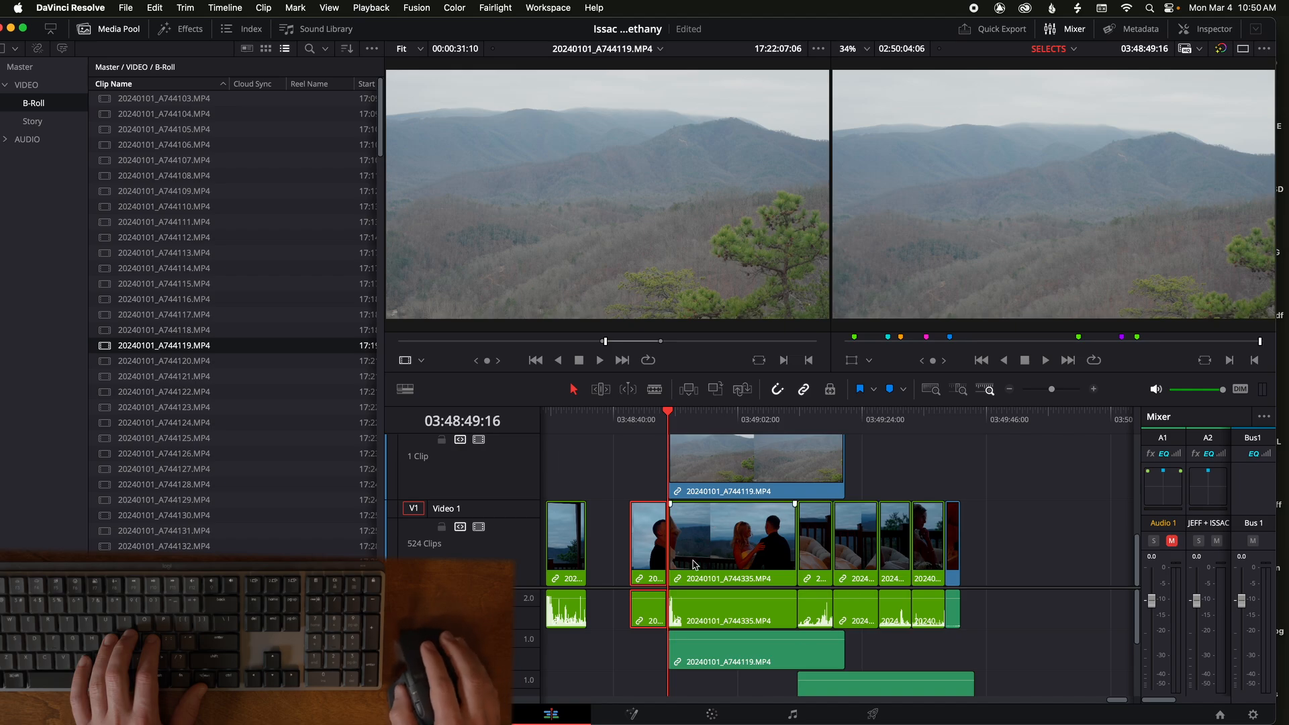
pyautogui.click(735, 419)
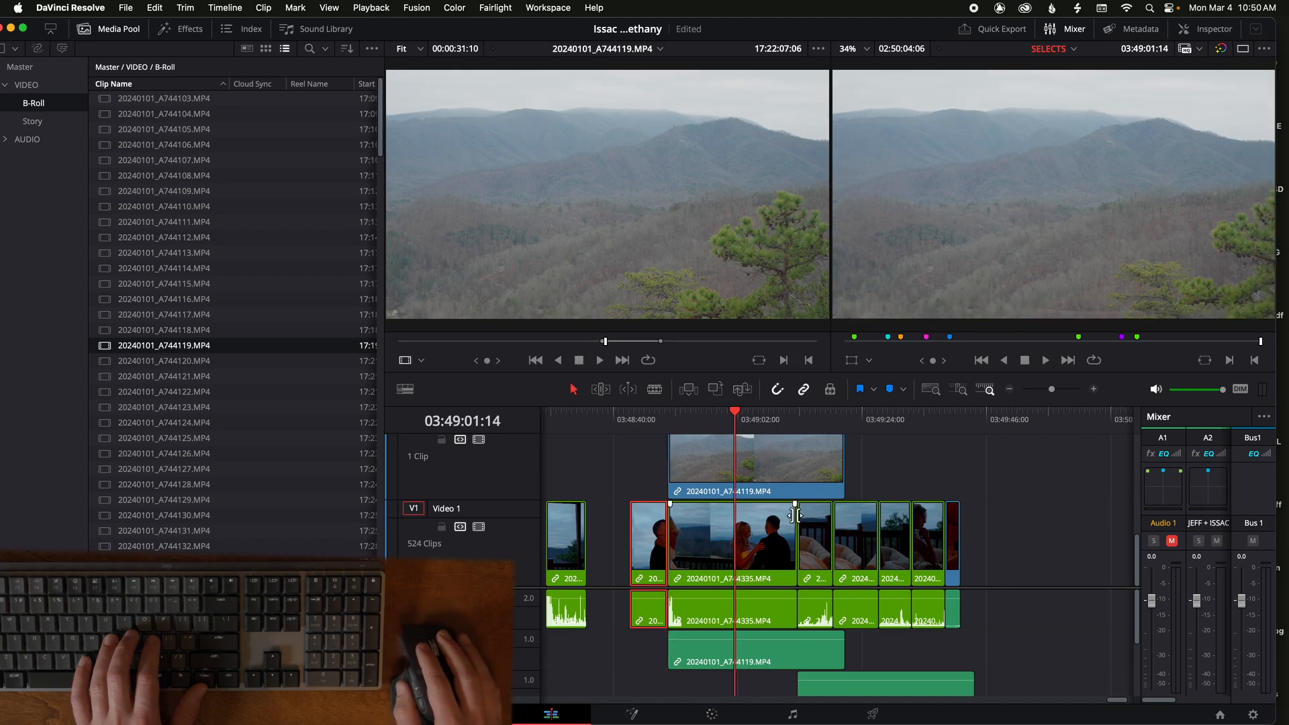
pyautogui.hotkey('alt', 'y')
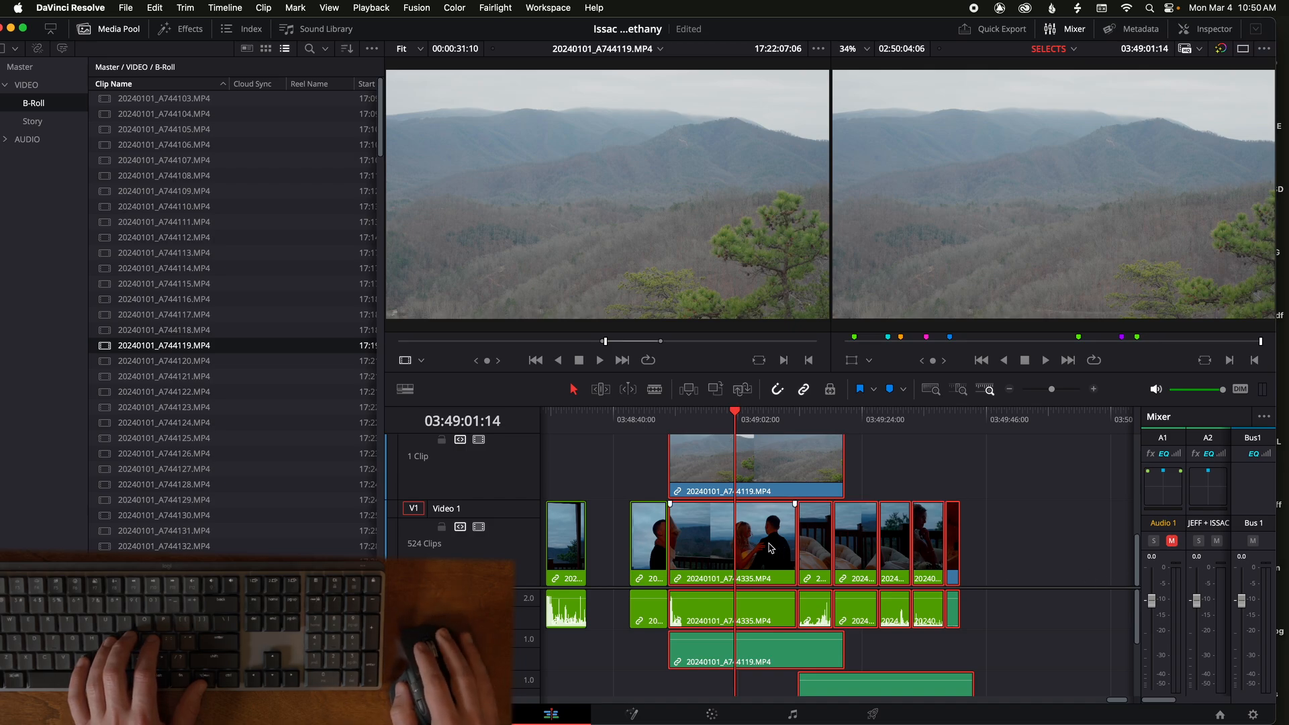
pyautogui.scroll(-5, 771, 548)
pyautogui.moveTo(852, 559); pyautogui.dragTo(1022, 558)
pyautogui.moveTo(862, 519); pyautogui.dragTo(932, 565)
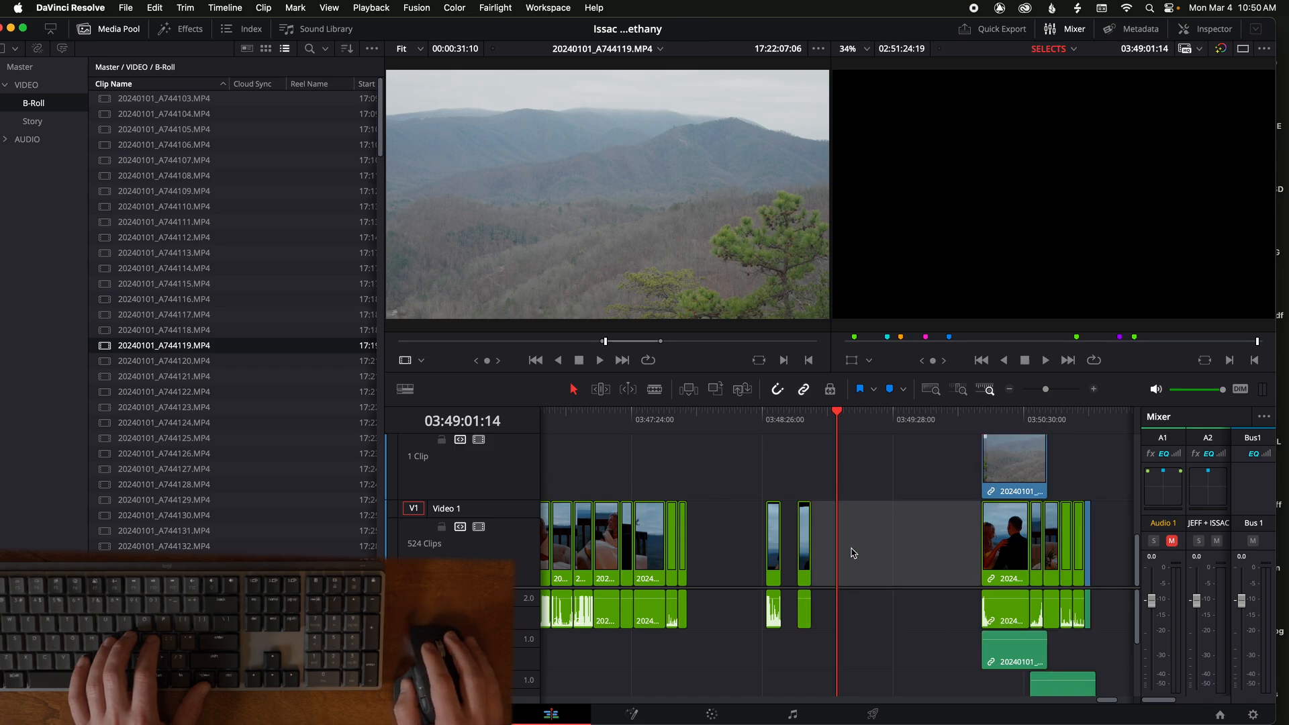
# Step: Place the playhead at 03:46:37:10 and jump cut by cut back through the couple's clips and forward to 03:46:28:10
pyautogui.hscroll(5, 989, 499)
pyautogui.click(805, 421)
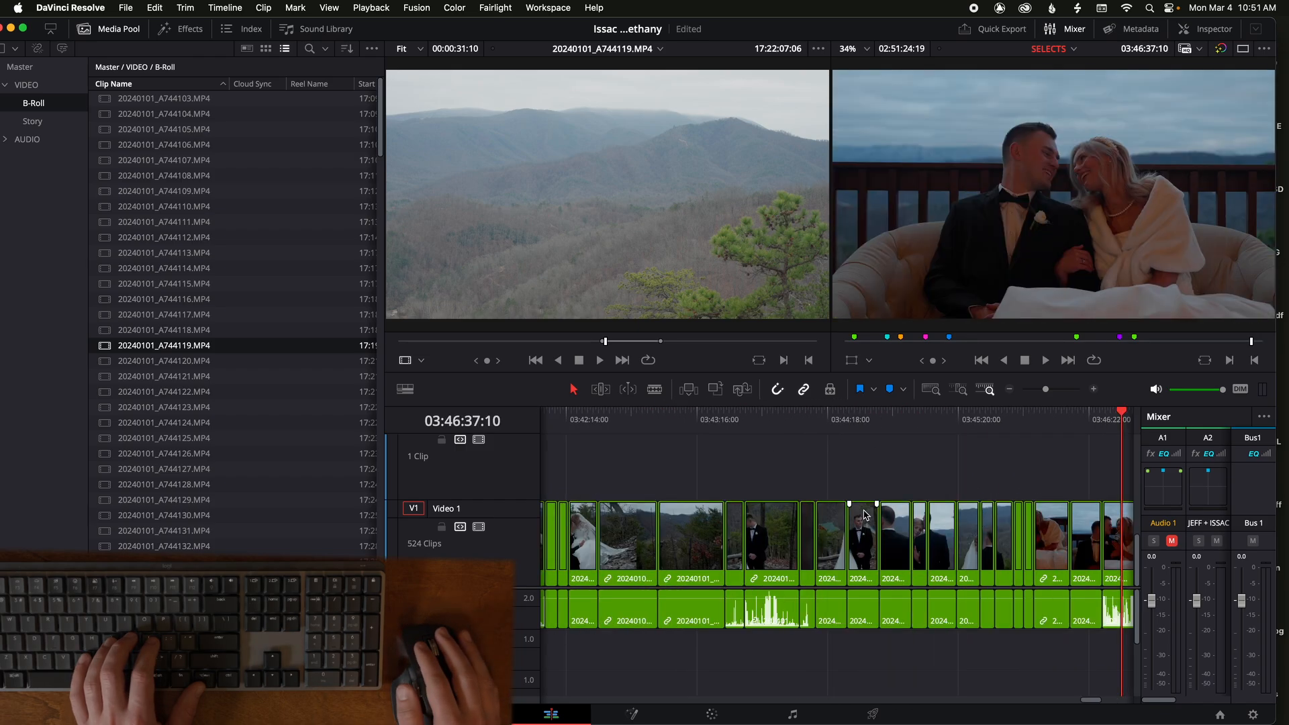
pyautogui.scroll(-4, 864, 515)
pyautogui.hscroll(4, 845, 515)
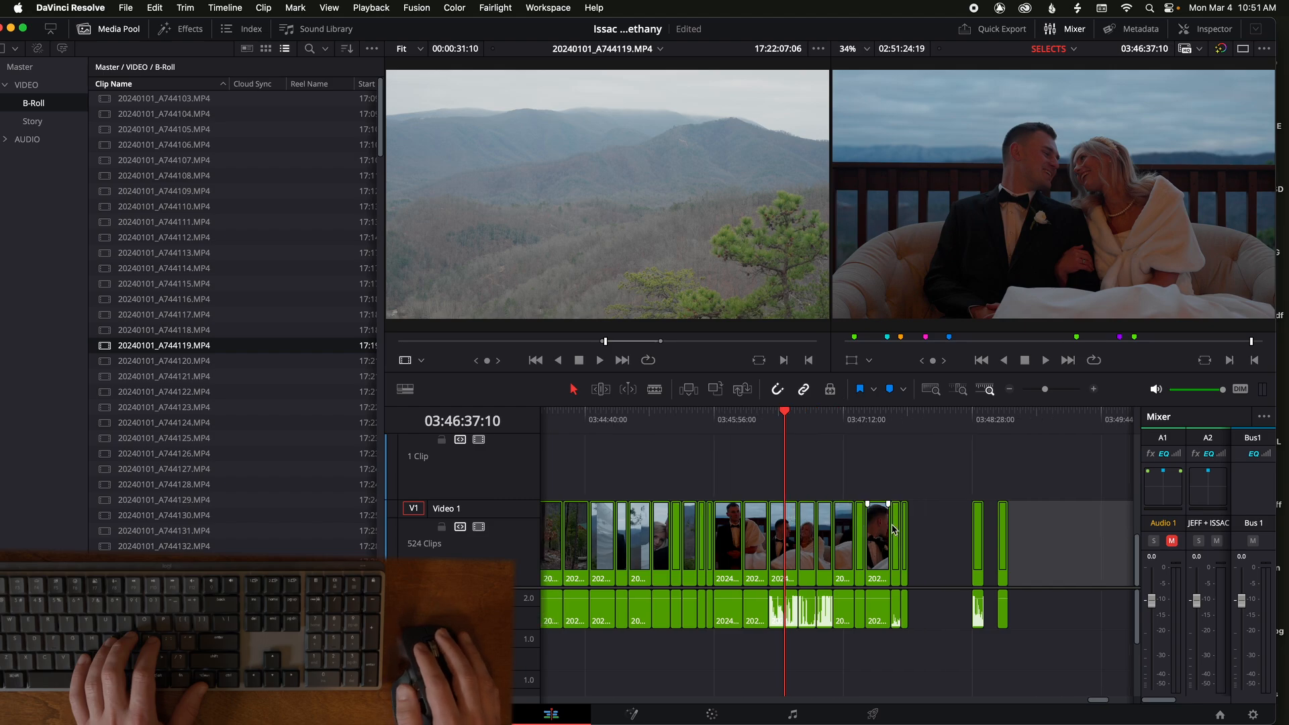
pyautogui.hscroll(-5, 872, 523)
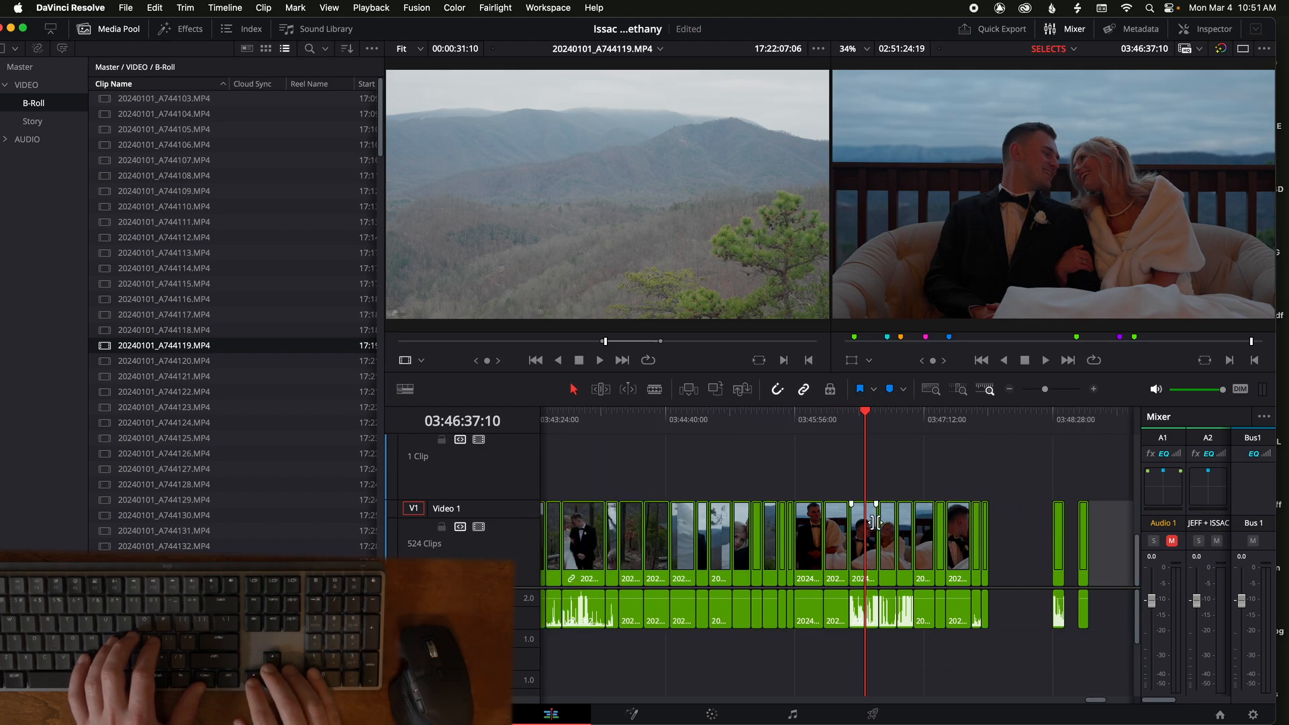
pyautogui.press('Down')
pyautogui.press('Up')
pyautogui.press('Up')
pyautogui.press('Up')
pyautogui.press('Up')
pyautogui.press('Up')
pyautogui.press('Up')
pyautogui.press('Up')
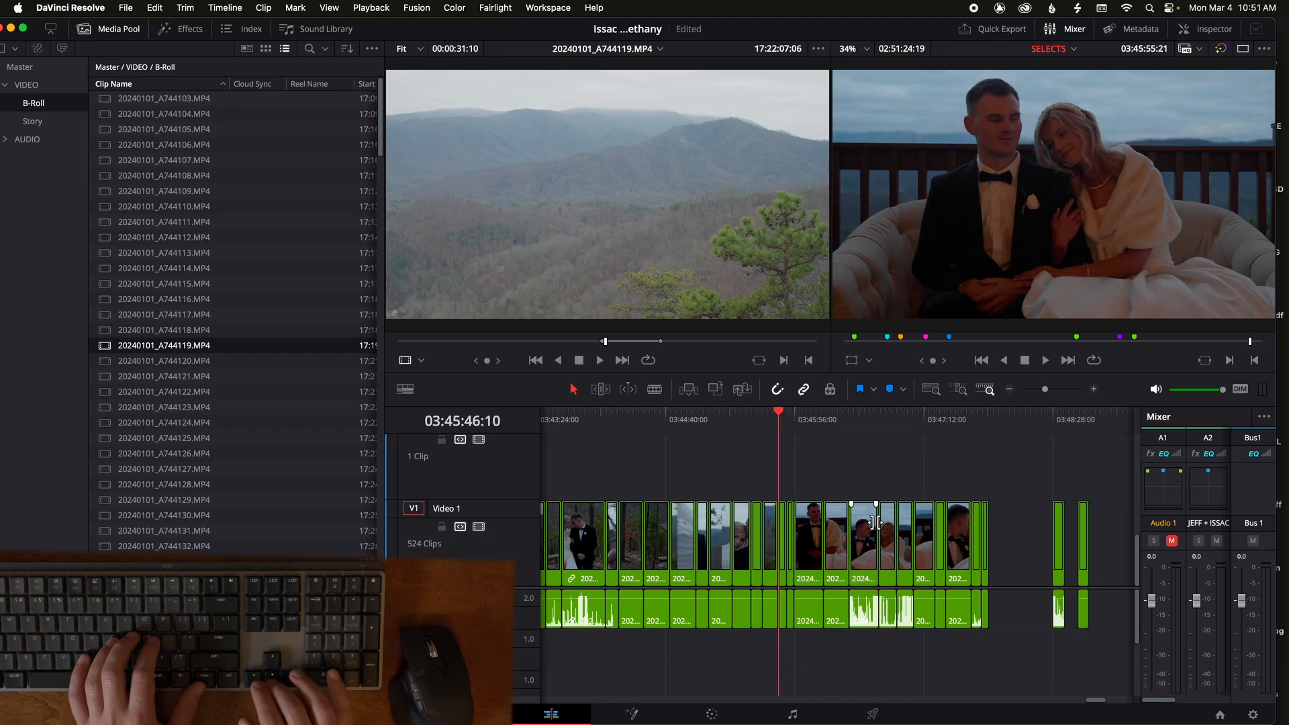
pyautogui.press('Down')
pyautogui.press('Down')
pyautogui.press('Down')
pyautogui.press('Down')
pyautogui.press('Down')
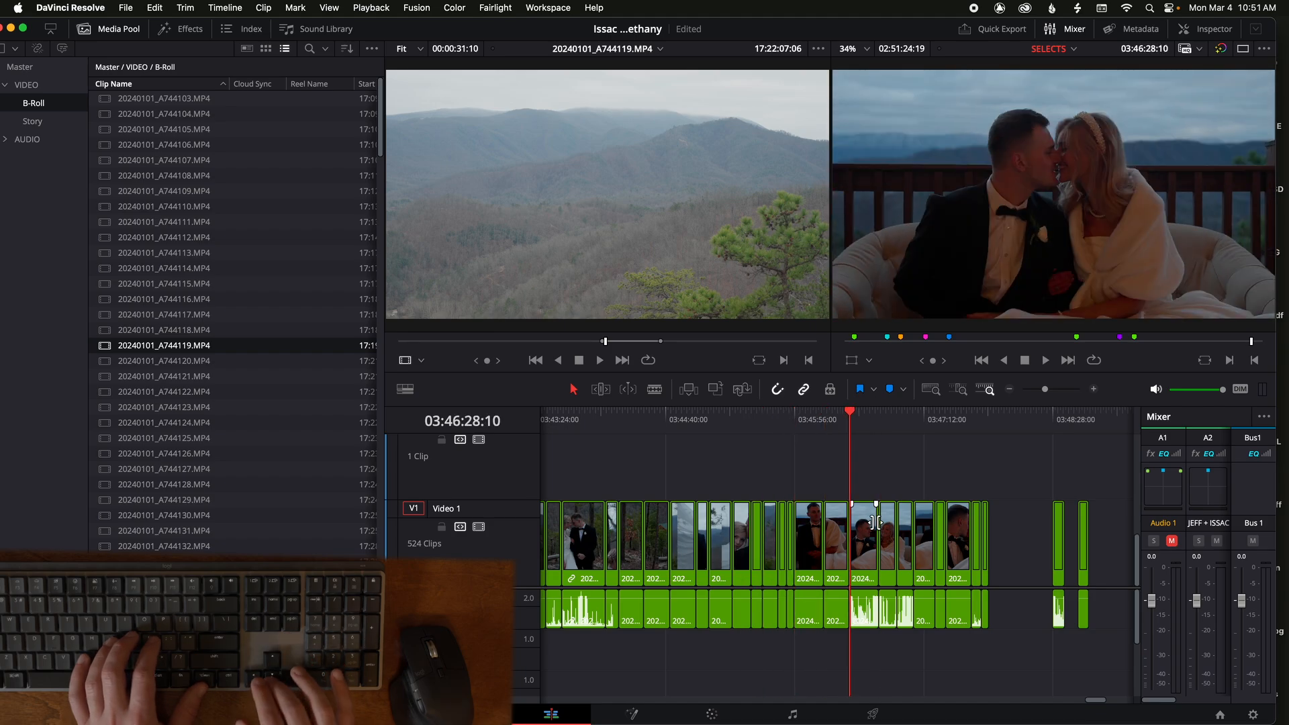
# Step: Jump between edit points forward to 03:47:06:02 and back to the veil close-up at 03:45:19:12
pyautogui.press('Up')
pyautogui.press('Up')
pyautogui.press('Down')
pyautogui.press('Down')
pyautogui.press('Down')
pyautogui.press('Down')
pyautogui.press('Down')
pyautogui.press('Down')
pyautogui.press('Down')
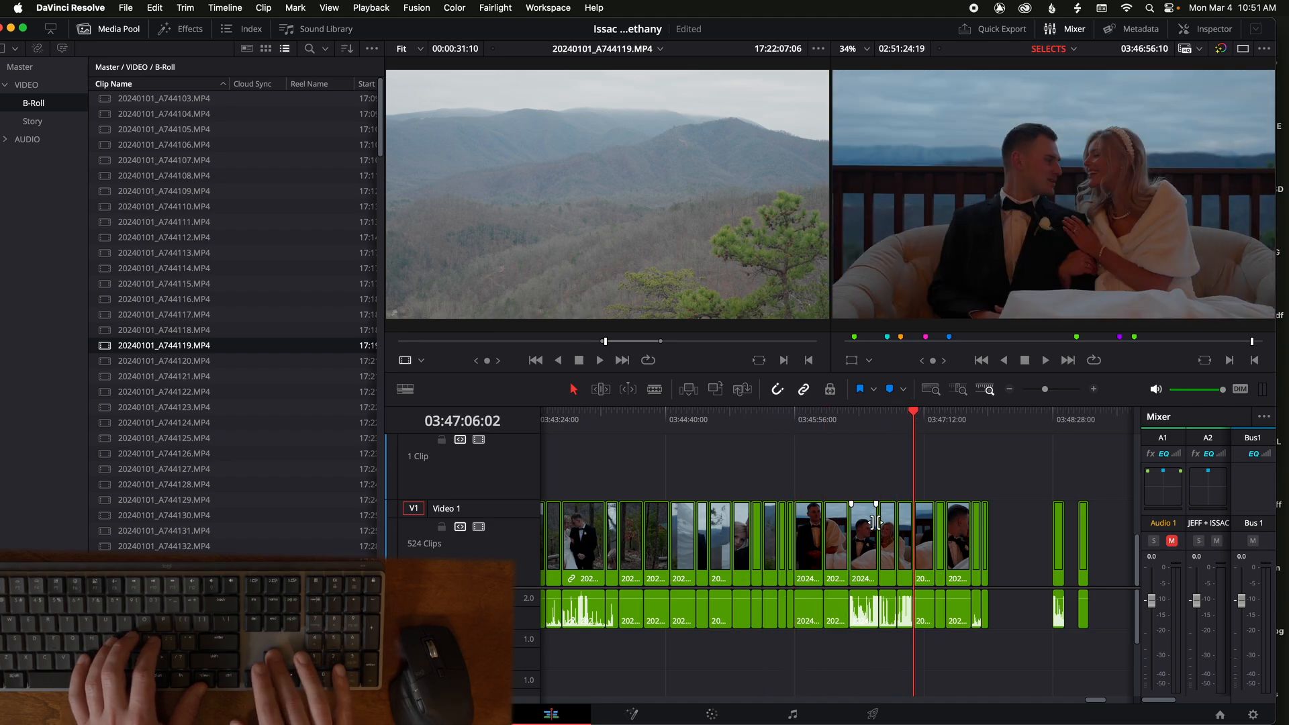
pyautogui.press('Up')
pyautogui.press('Up')
pyautogui.press('Up')
pyautogui.press('Up')
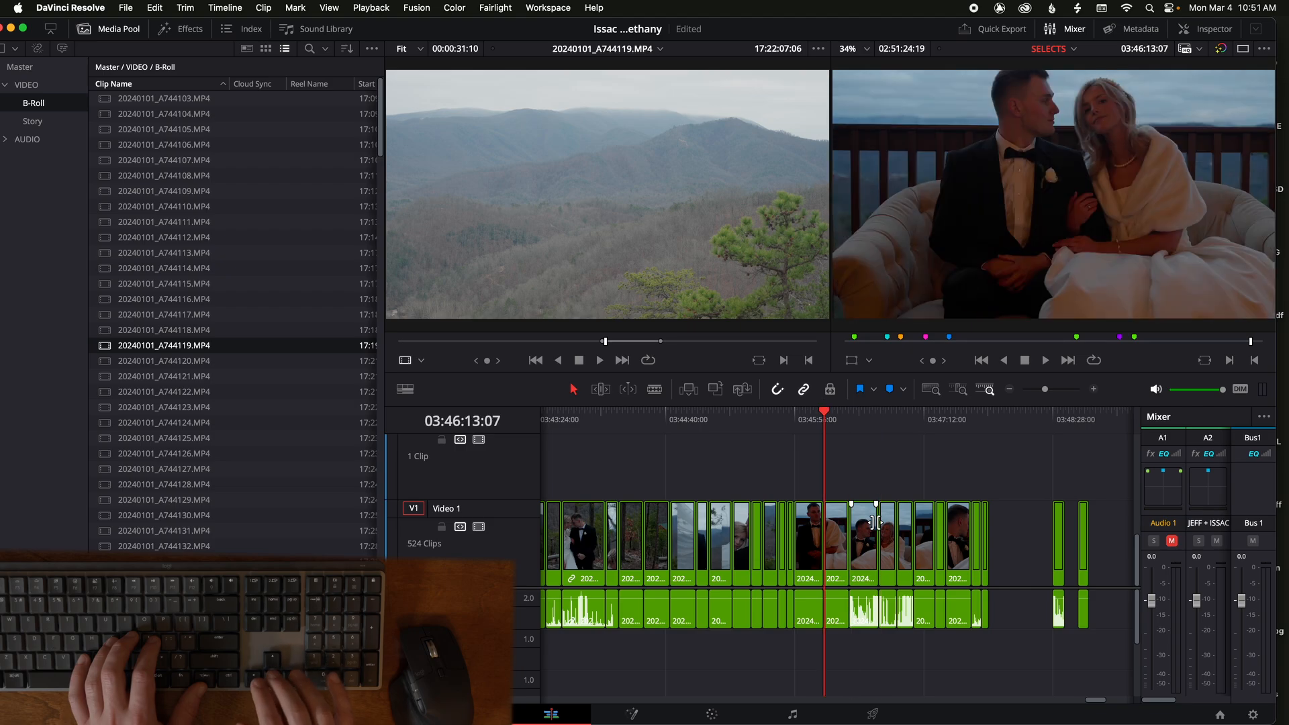
pyautogui.press('Up')
pyautogui.press('Up')
pyautogui.press('Up')
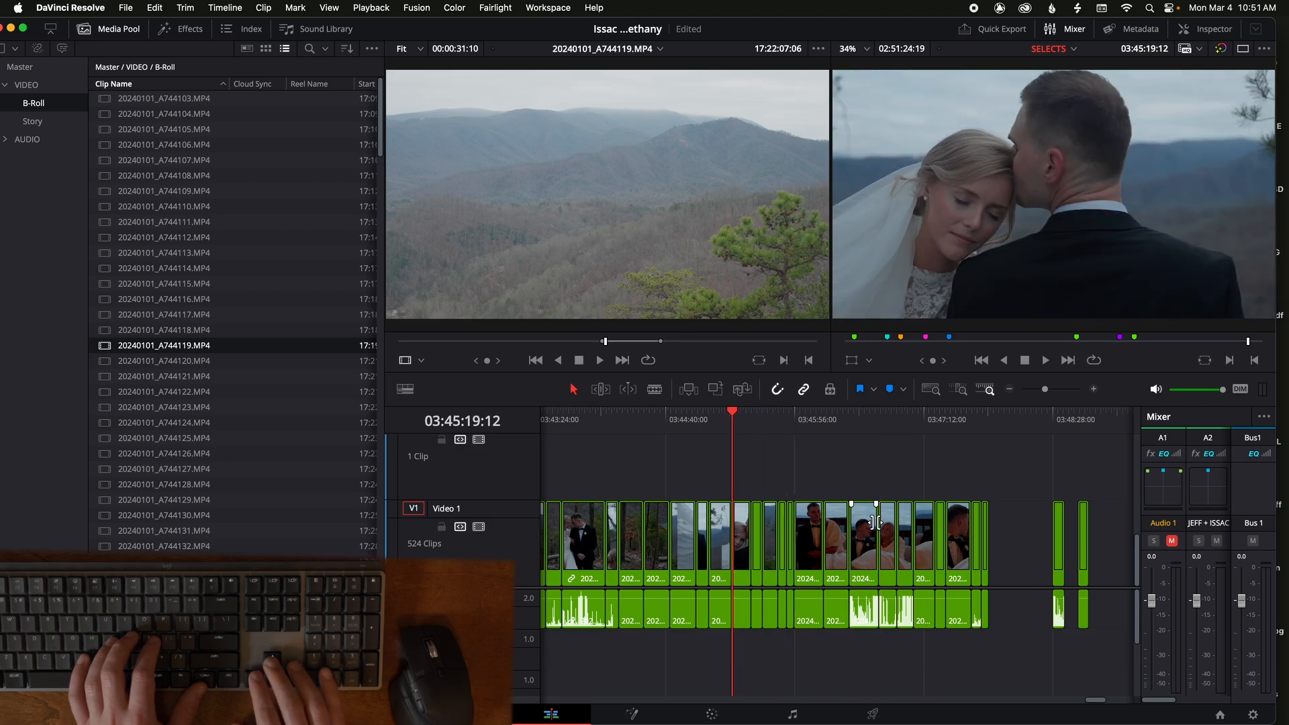
# Step: Review the clips between 03:45:19:12 and 03:47:06:02 cut by cut, and play the veil shot from 03:45:37:11 to 03:45:39:12
pyautogui.press('space')
pyautogui.press('Down')
pyautogui.press('Down')
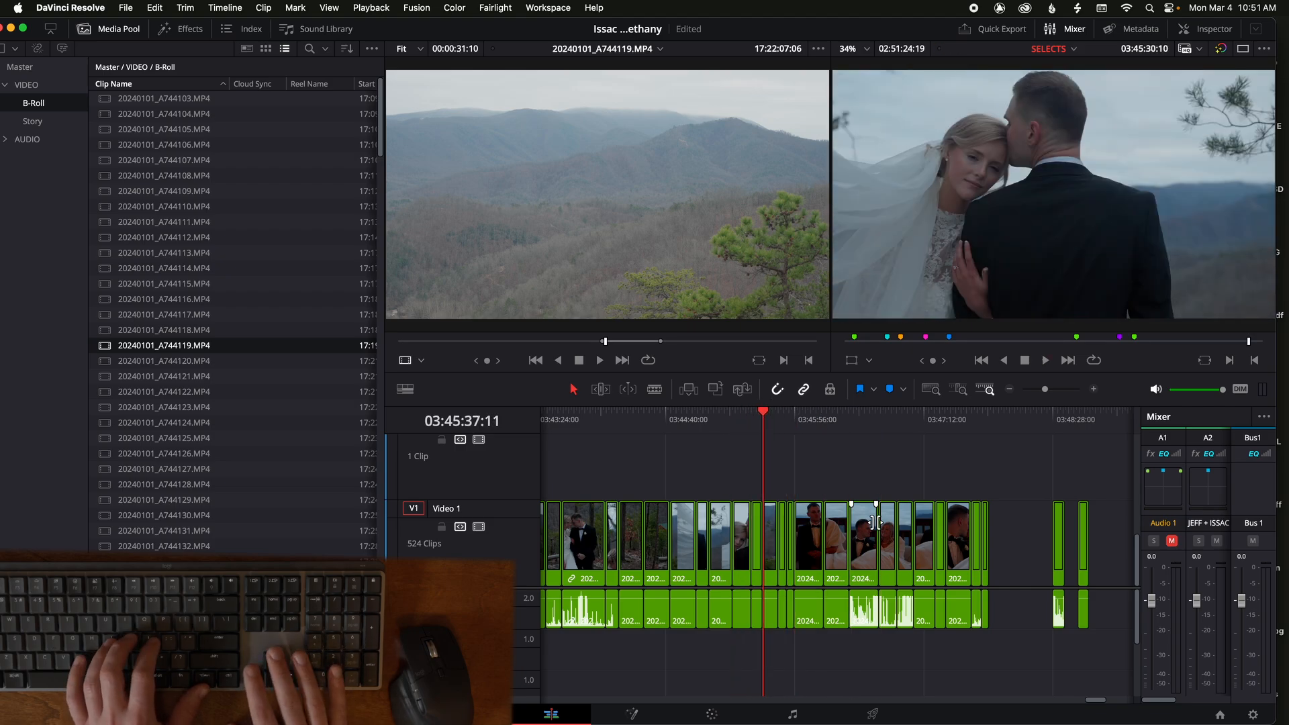
pyautogui.press('Down')
pyautogui.press('Down')
pyautogui.press('Down')
pyautogui.press('Down')
pyautogui.press('Down')
pyautogui.press('Up')
pyautogui.press('Up')
pyautogui.press('Up')
pyautogui.press('Up')
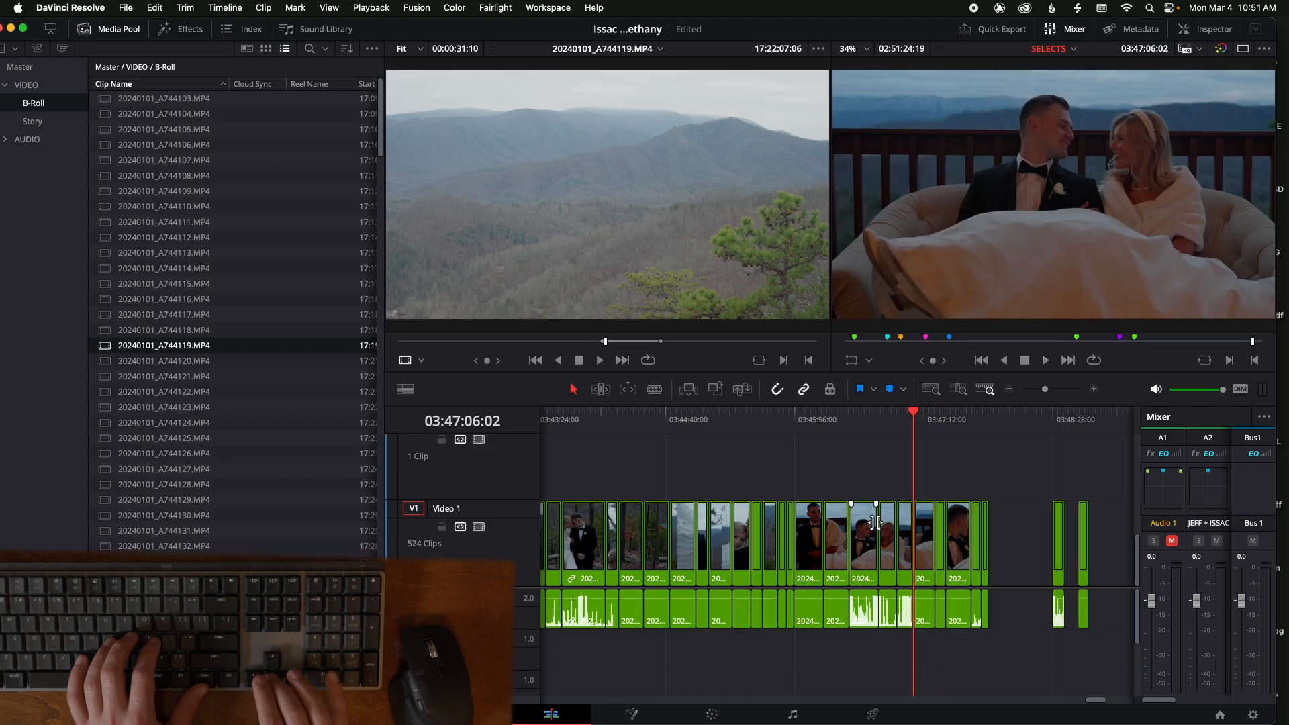
pyautogui.press('Up')
pyautogui.press('Up')
pyautogui.press('Up')
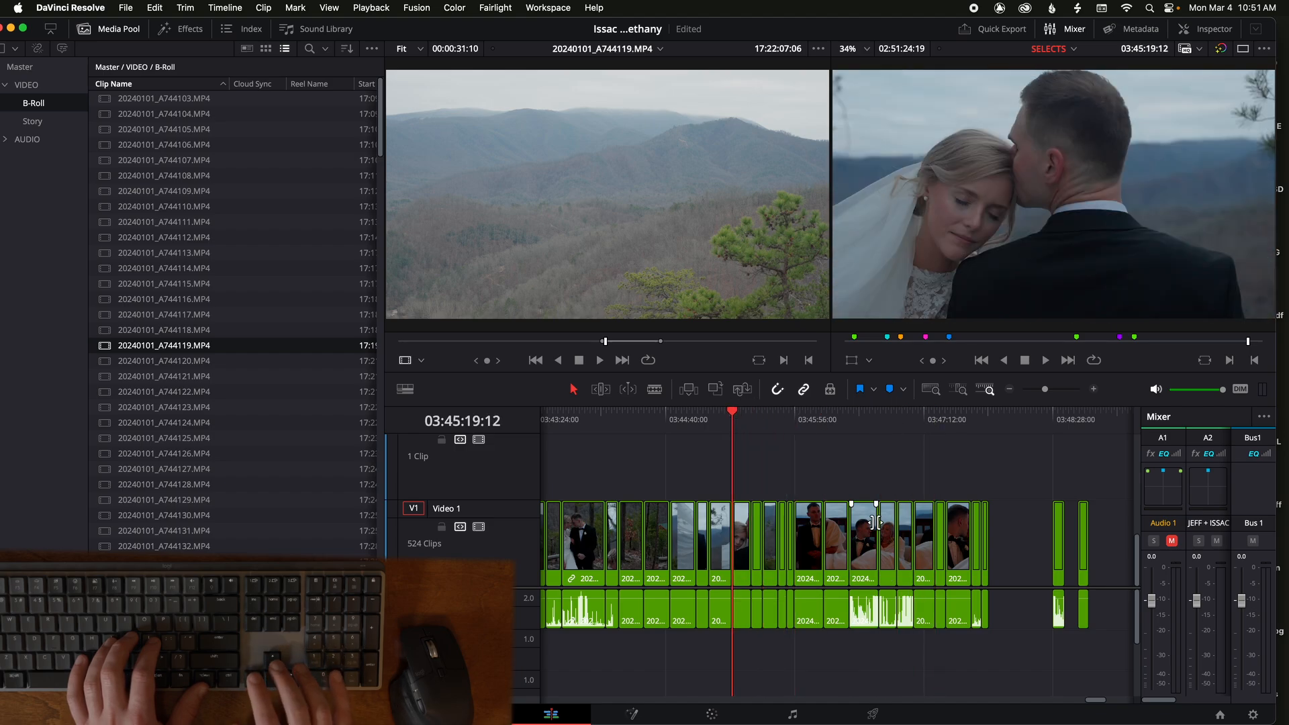
pyautogui.press('Down')
pyautogui.press('Down')
pyautogui.press('space')
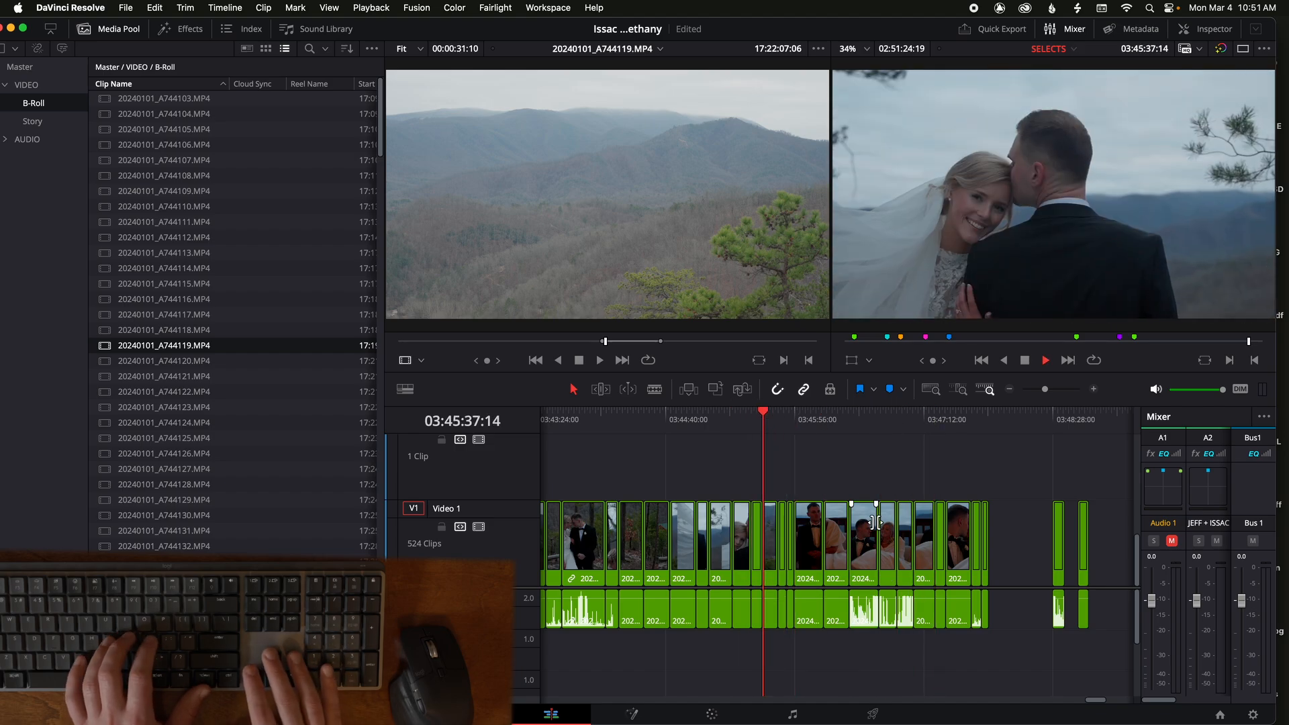
pyautogui.press('space')
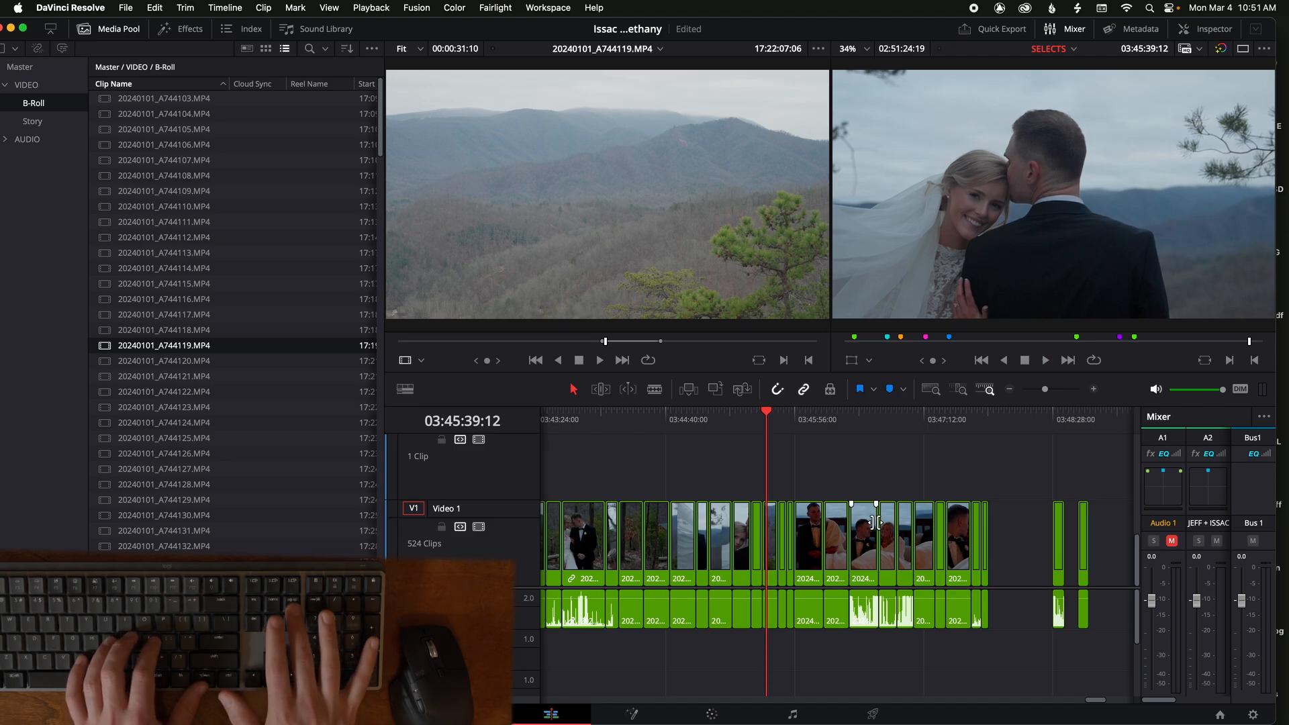
# Step: Zoom the timeline in and out repeatedly around the playhead at 03:45:39:12 to examine the surrounding clips
pyautogui.press('super+equal')
pyautogui.press('super+equal')
pyautogui.press('super+equal')
pyautogui.press('super+minus')
pyautogui.press('super+minus')
pyautogui.press('super+minus')
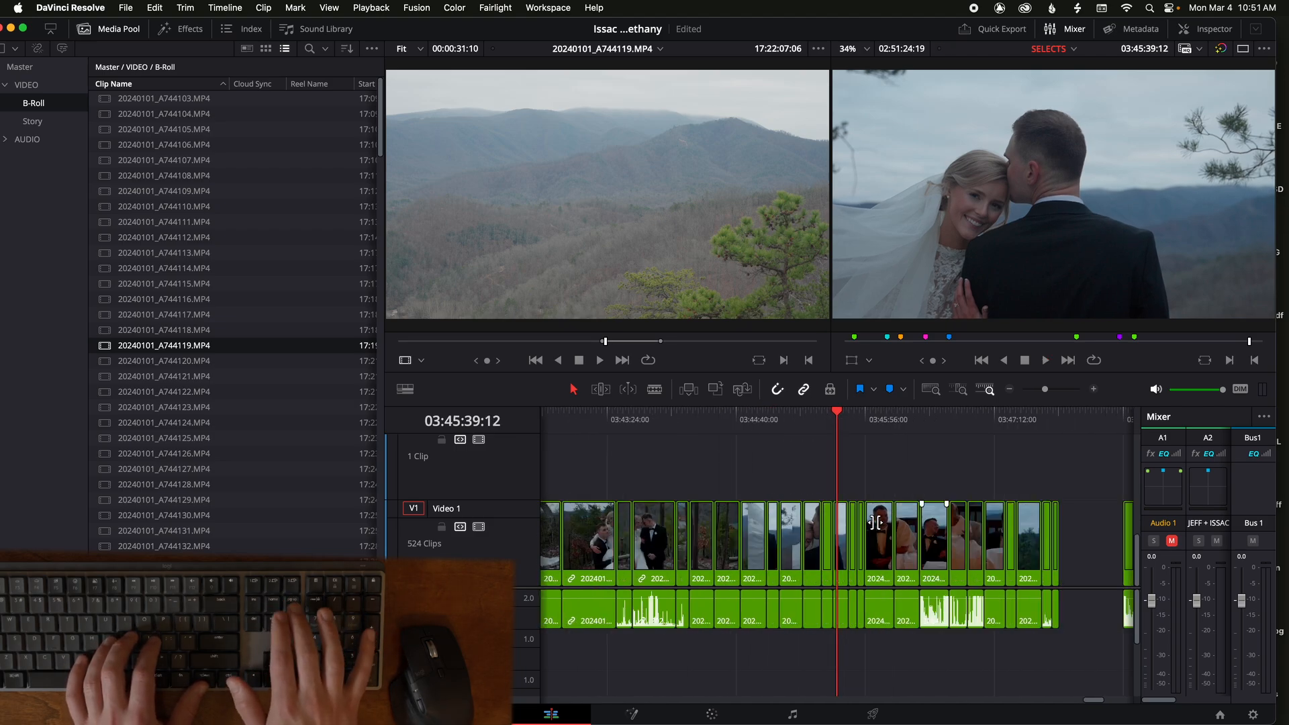
pyautogui.press('super+equal')
pyautogui.press('super+equal')
pyautogui.press('super+equal')
pyautogui.press('super+minus')
pyautogui.press('super+minus')
pyautogui.press('super+minus')
pyautogui.press('super+minus')
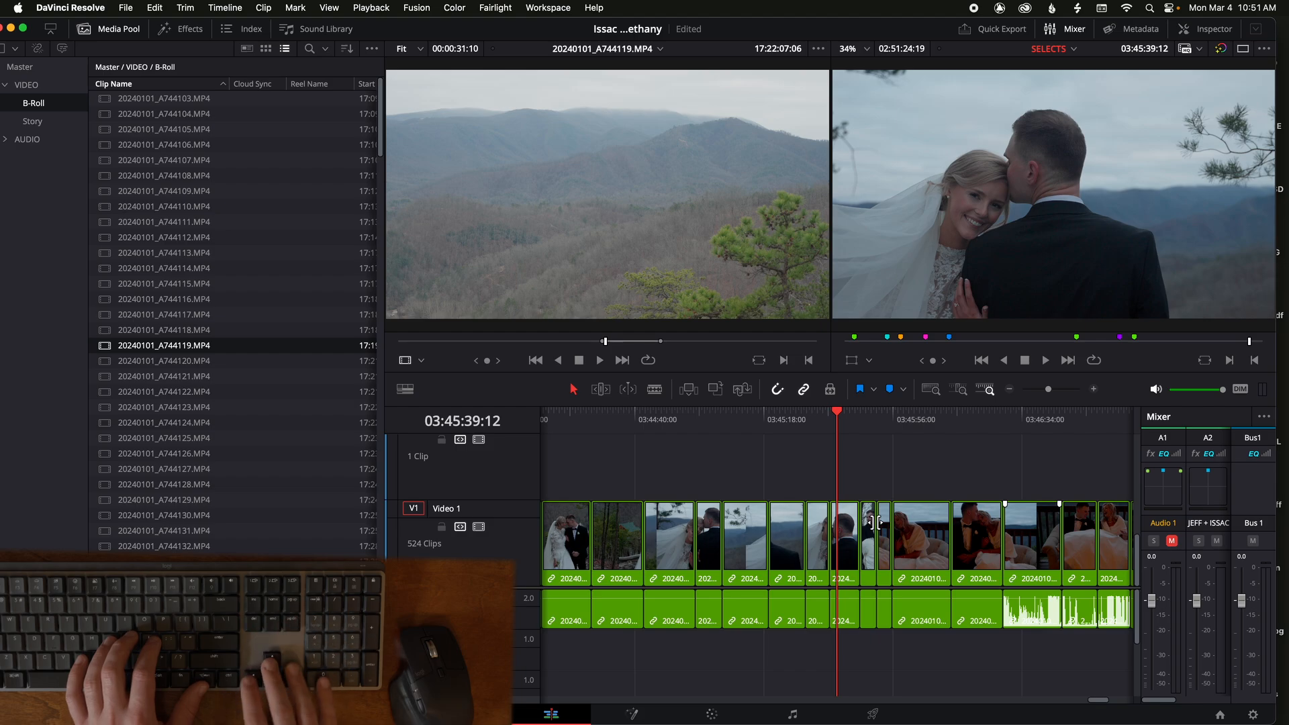
pyautogui.press('super+equal')
pyautogui.press('super+minus')
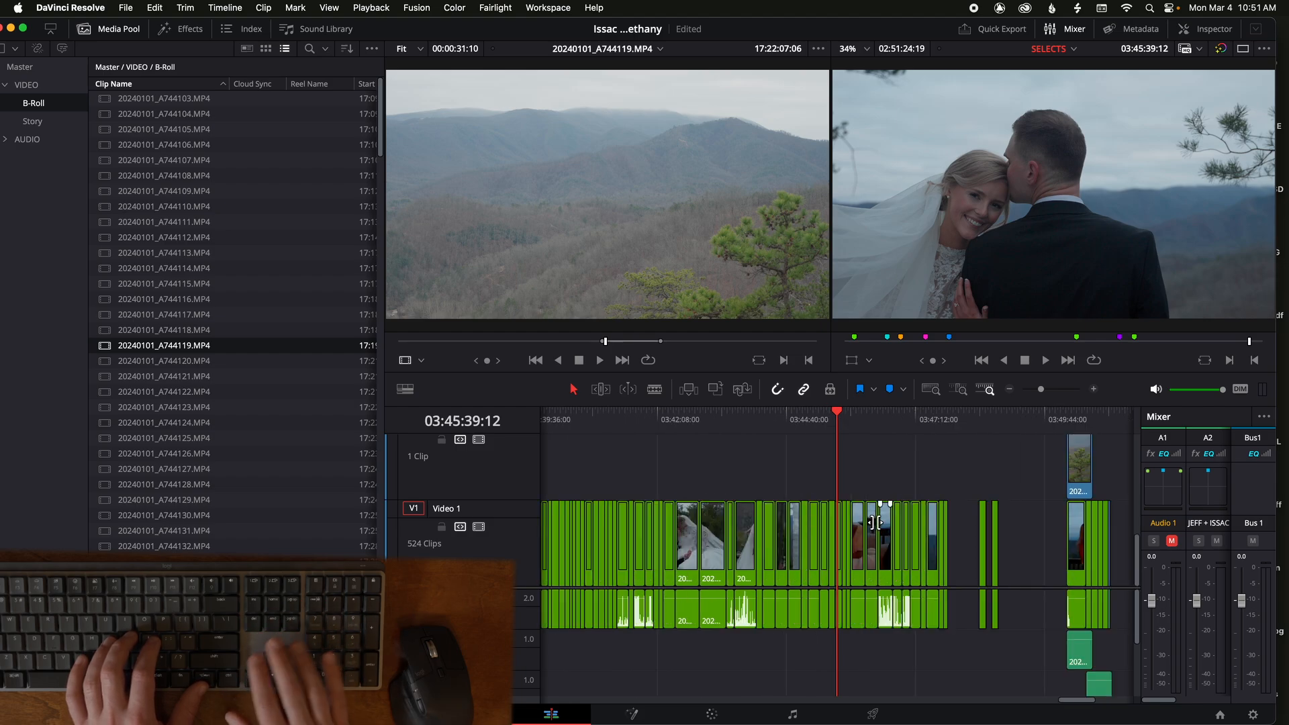
# Step: Play backward through the veil shot 20240101_A744324.MP4 and split it at 03:45:39:07
pyautogui.press('space')
pyautogui.press('super+equal')
pyautogui.press('super+equal')
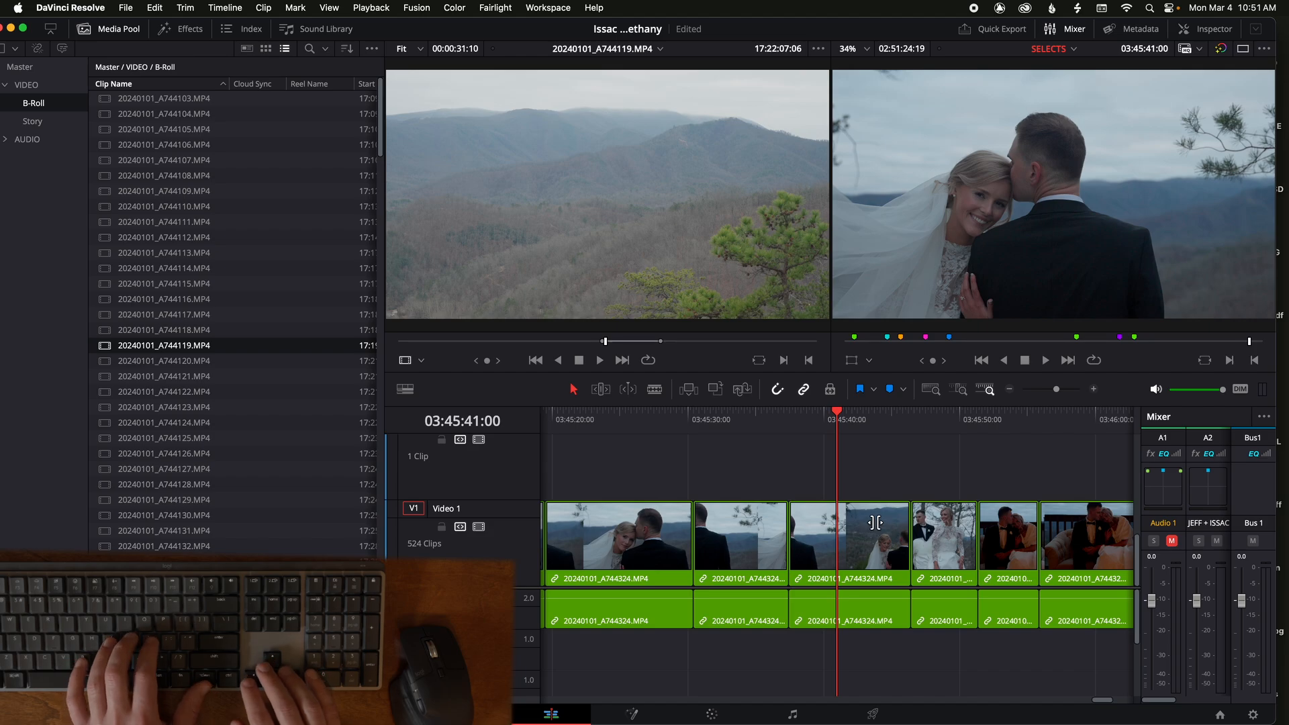
pyautogui.press('j')
pyautogui.press('j')
pyautogui.press('k')
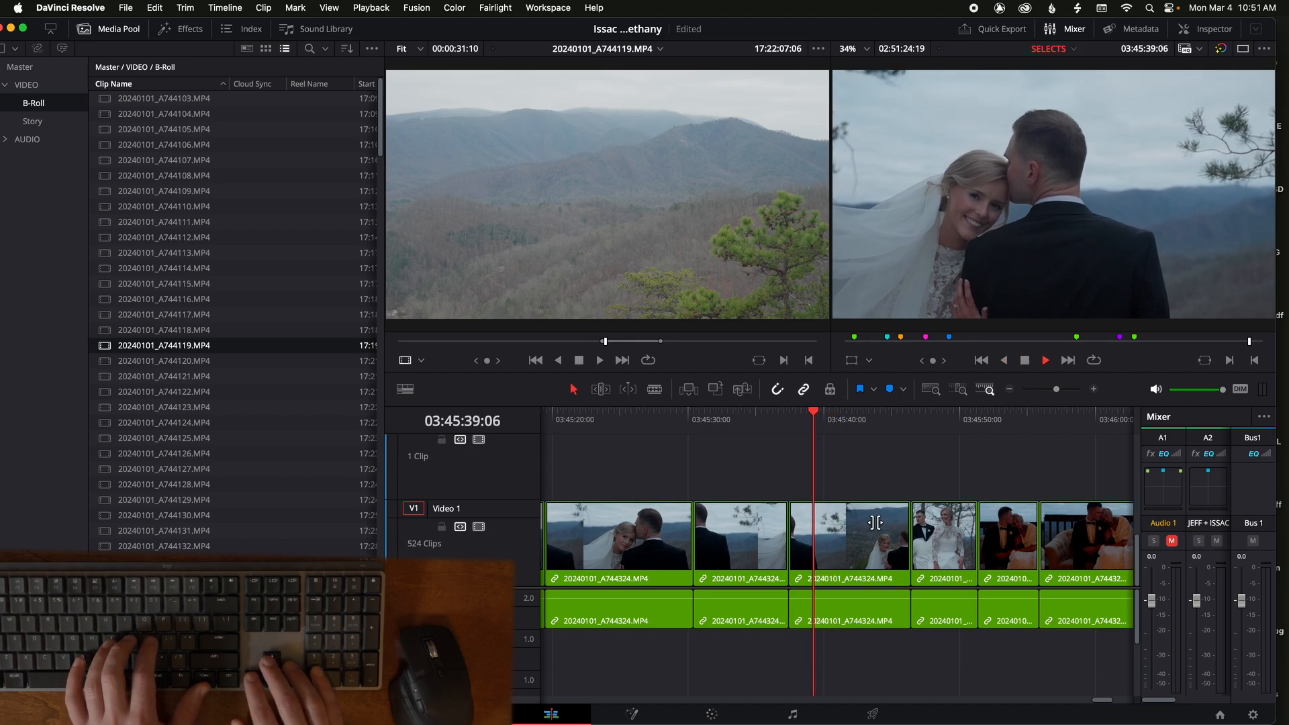
pyautogui.press('Right')
pyautogui.press('super+b')
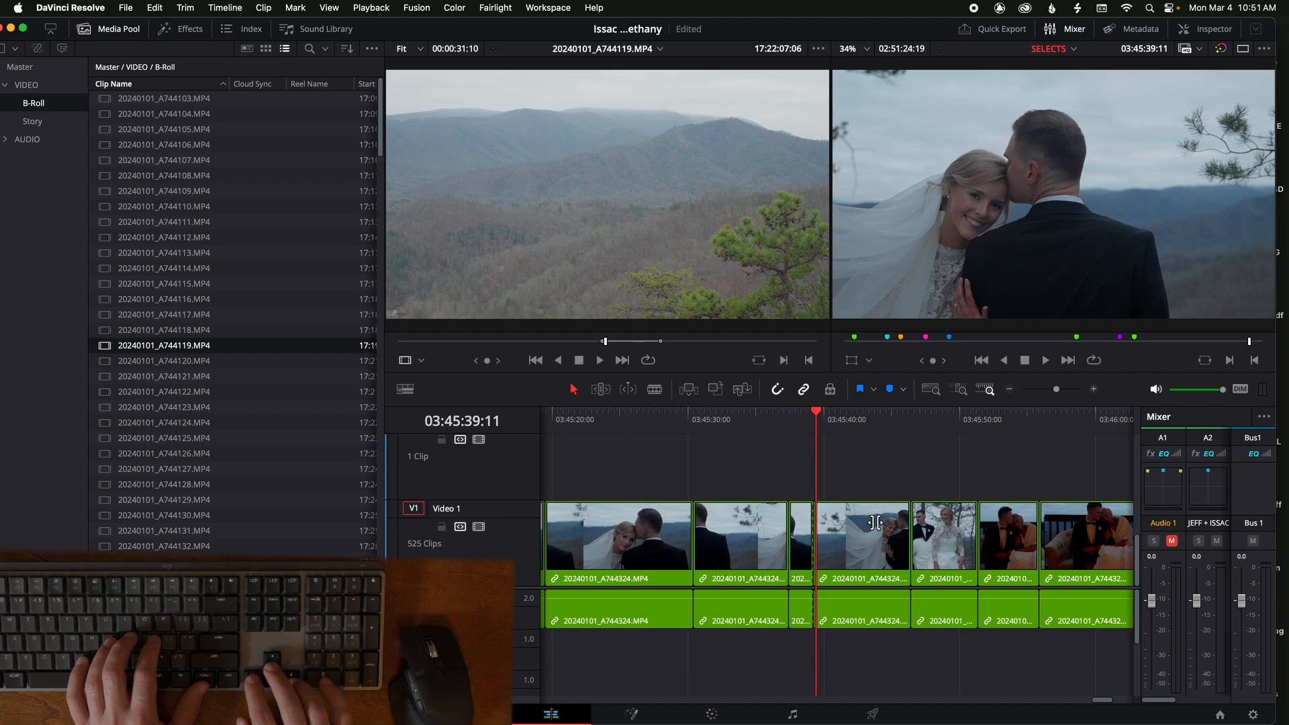
# Step: Step frame by frame forward and back through the clip portion following the new cut
pyautogui.press('Right')
pyautogui.press('Right')
pyautogui.press('Right')
pyautogui.press('Right')
pyautogui.press('Right')
pyautogui.press('Right')
pyautogui.press('Right')
pyautogui.press('Right')
pyautogui.press('Right')
pyautogui.press('Right')
pyautogui.press('Right')
pyautogui.press('Right')
pyautogui.press('Right')
pyautogui.press('Right')
pyautogui.press('Right')
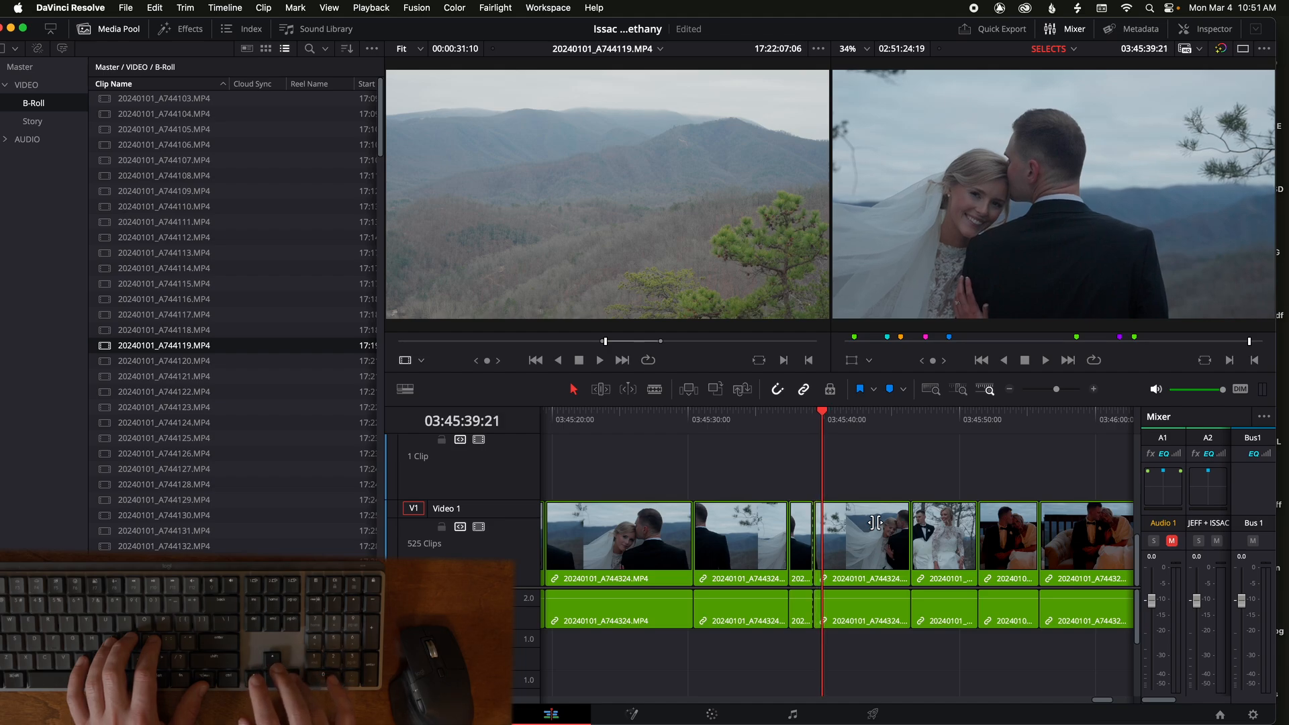
pyautogui.press('Left')
pyautogui.press('Left')
pyautogui.press('Left')
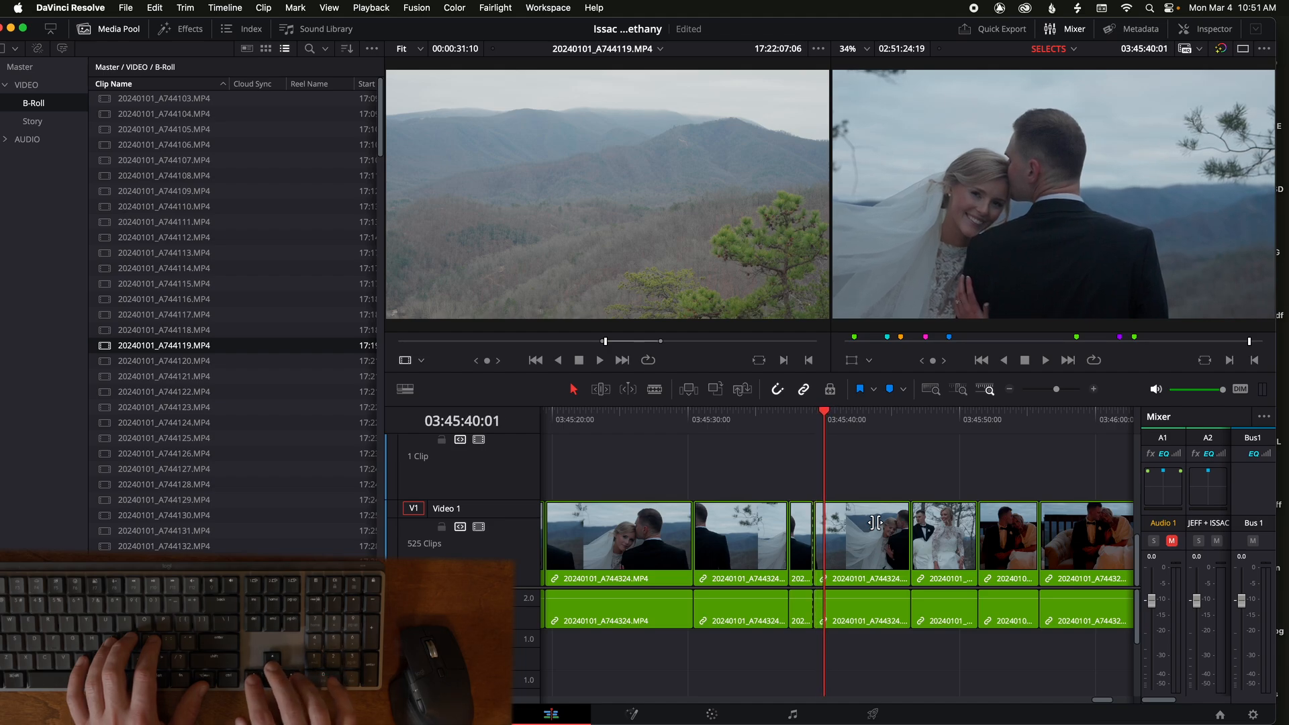
# Step: Return to the cut at 03:45:39:07 and split the veil shot again three frames on, at 03:45:39:10
pyautogui.press('Up')
pyautogui.press('Down')
pyautogui.press('Down')
pyautogui.press('Up')
pyautogui.press('Up')
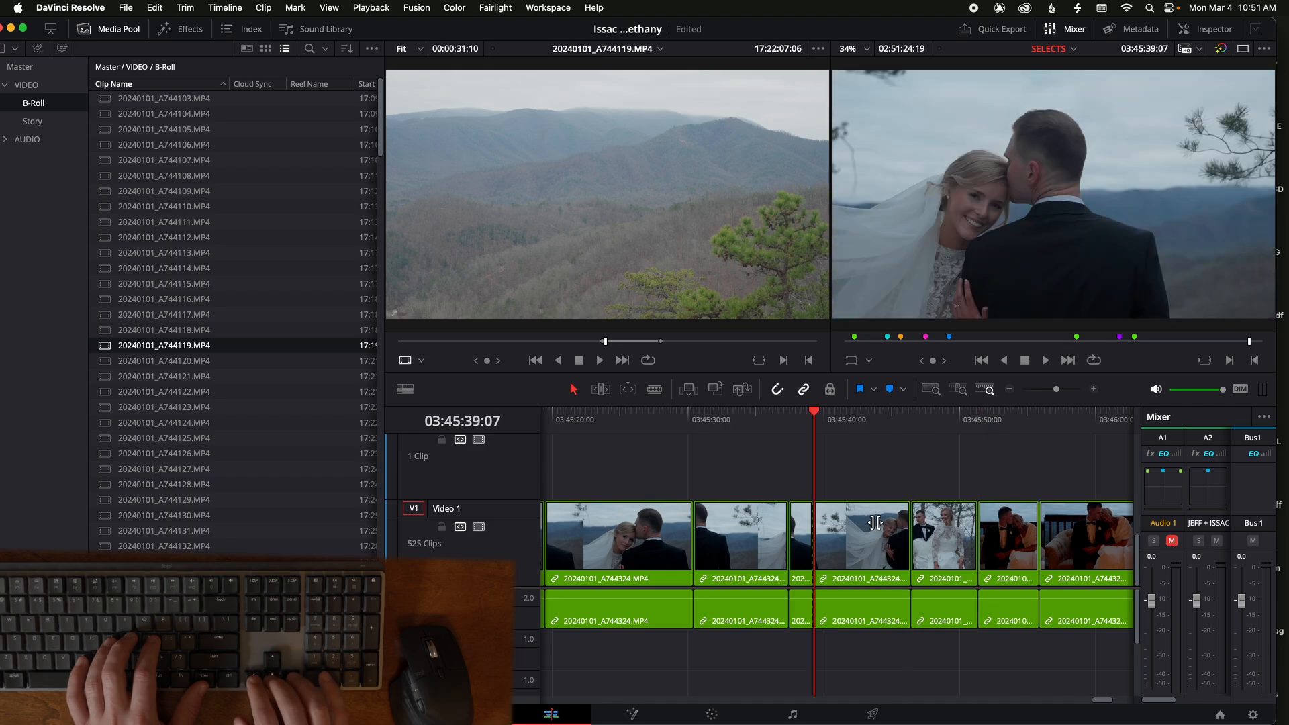
pyautogui.press('Right')
pyautogui.press('Right')
pyautogui.press('Right')
pyautogui.press('super+b')
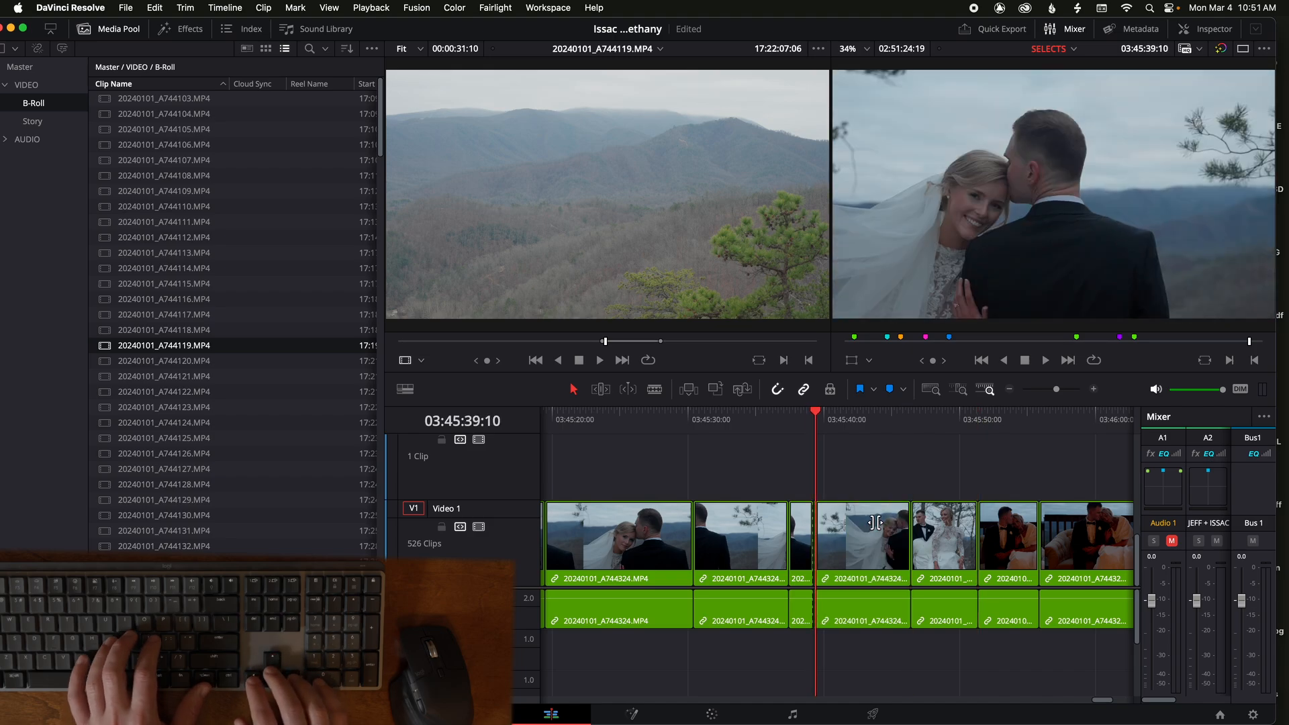
# Step: Play forward from the second cut at up to 8x speed and stop at 03:45:42:10
pyautogui.press('l')
pyautogui.press('l')
pyautogui.press('l')
pyautogui.press('l')
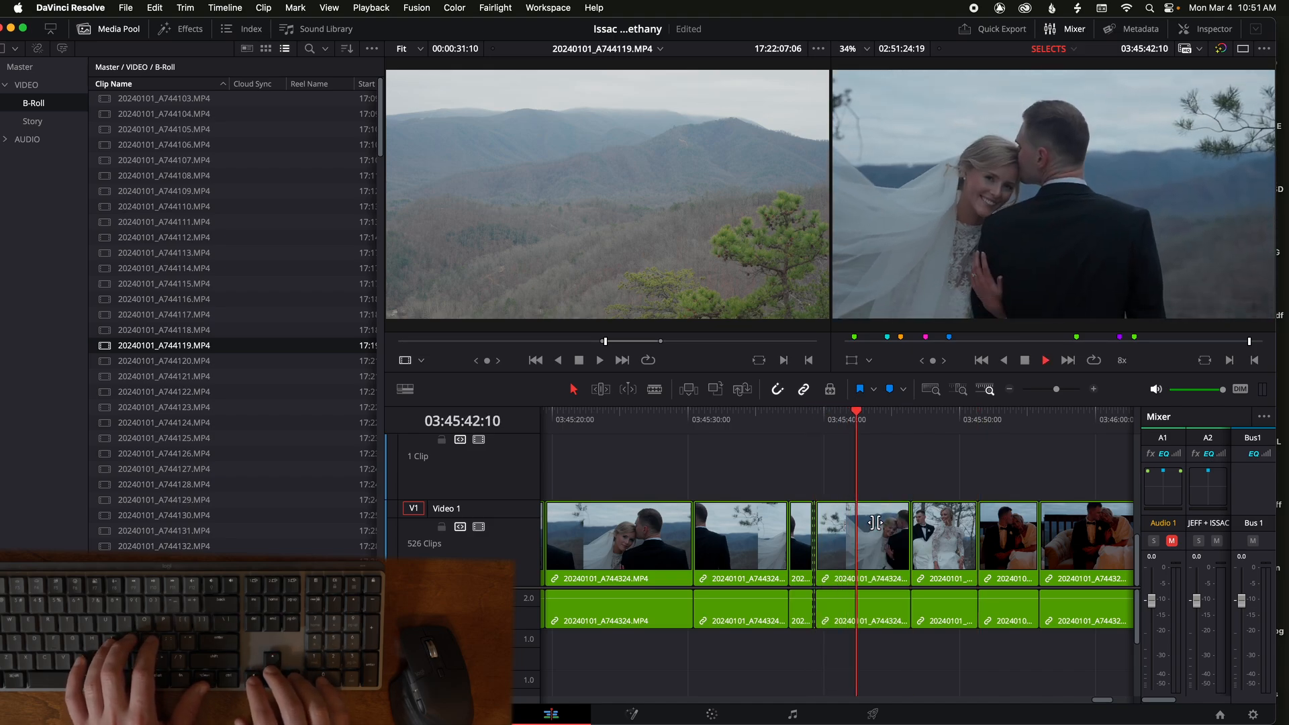
pyautogui.press('k')
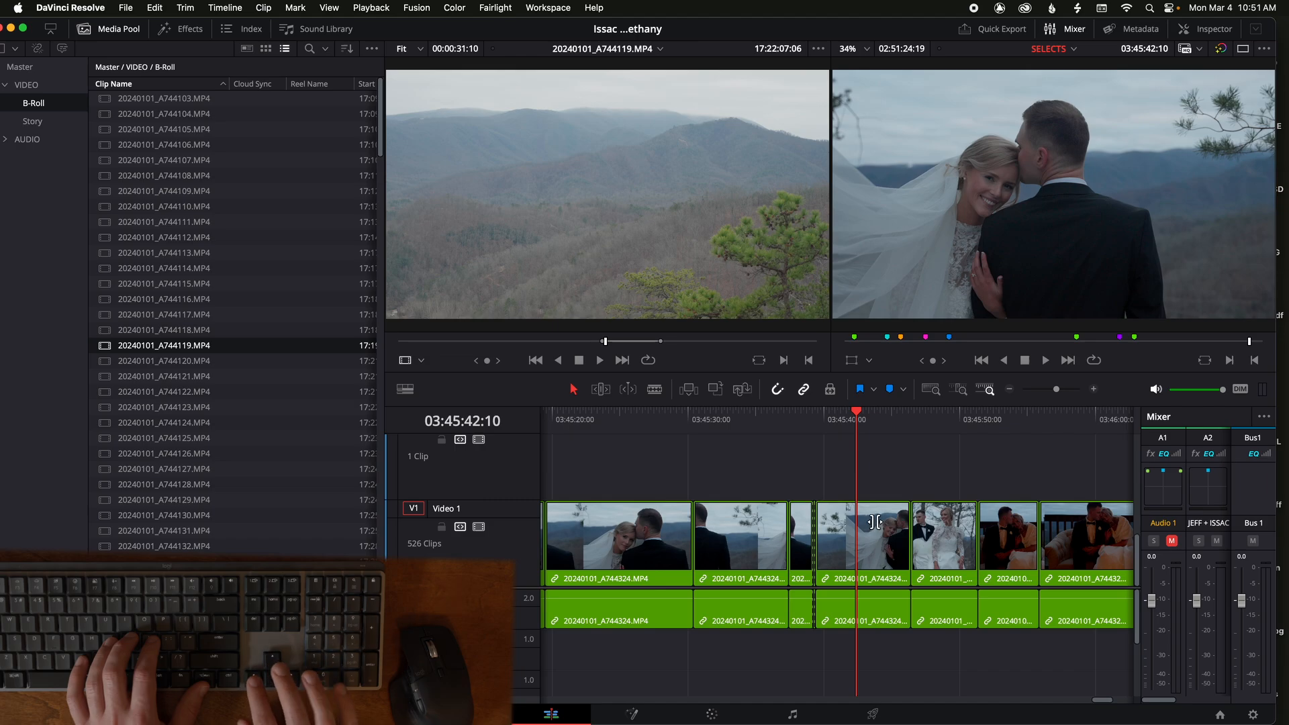
# Step: Ripple delete the three consecutive clips that follow the cut at 03:45:39:10
pyautogui.click(875, 522)
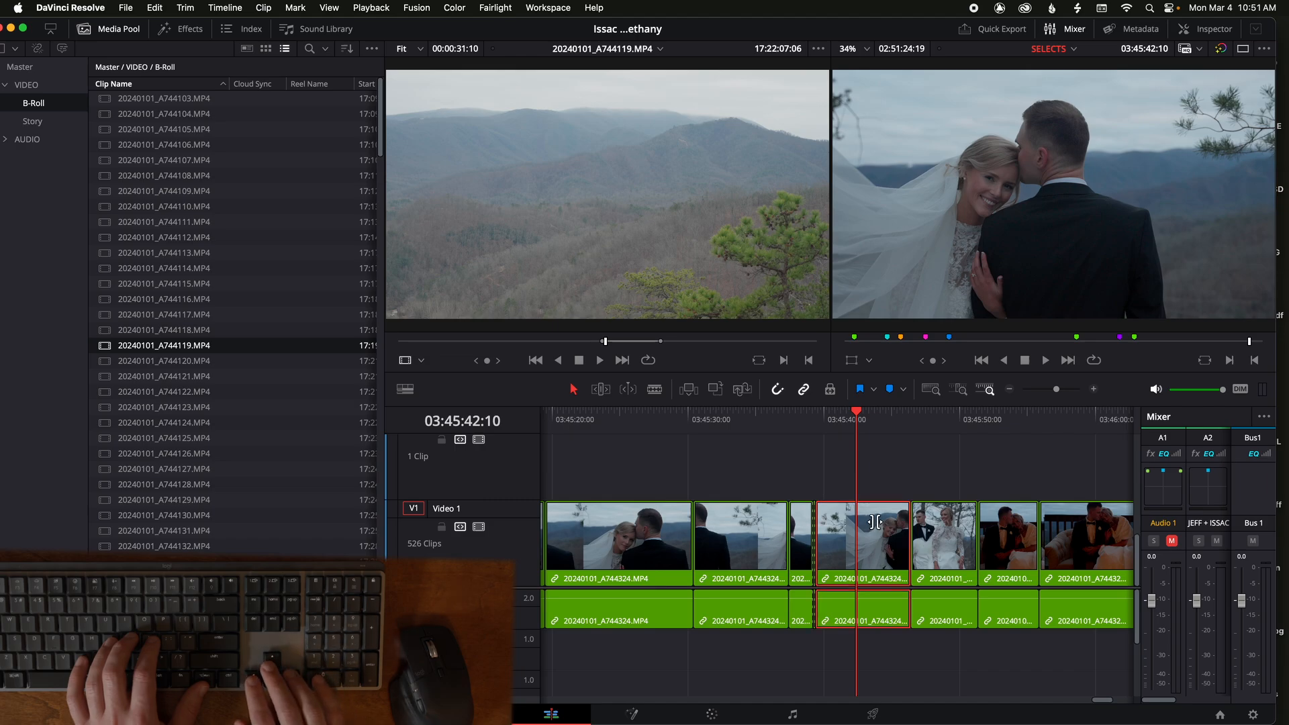
pyautogui.press('BackSpace')
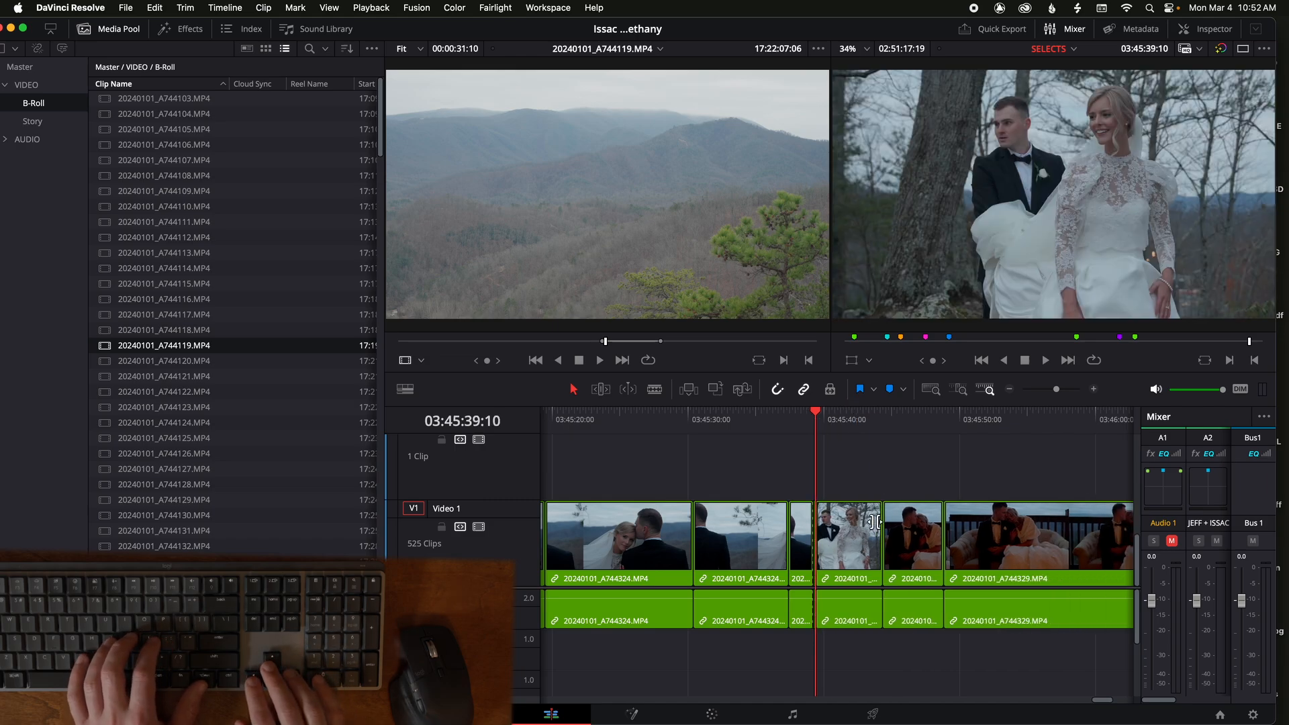
pyautogui.click(875, 522)
pyautogui.press('BackSpace')
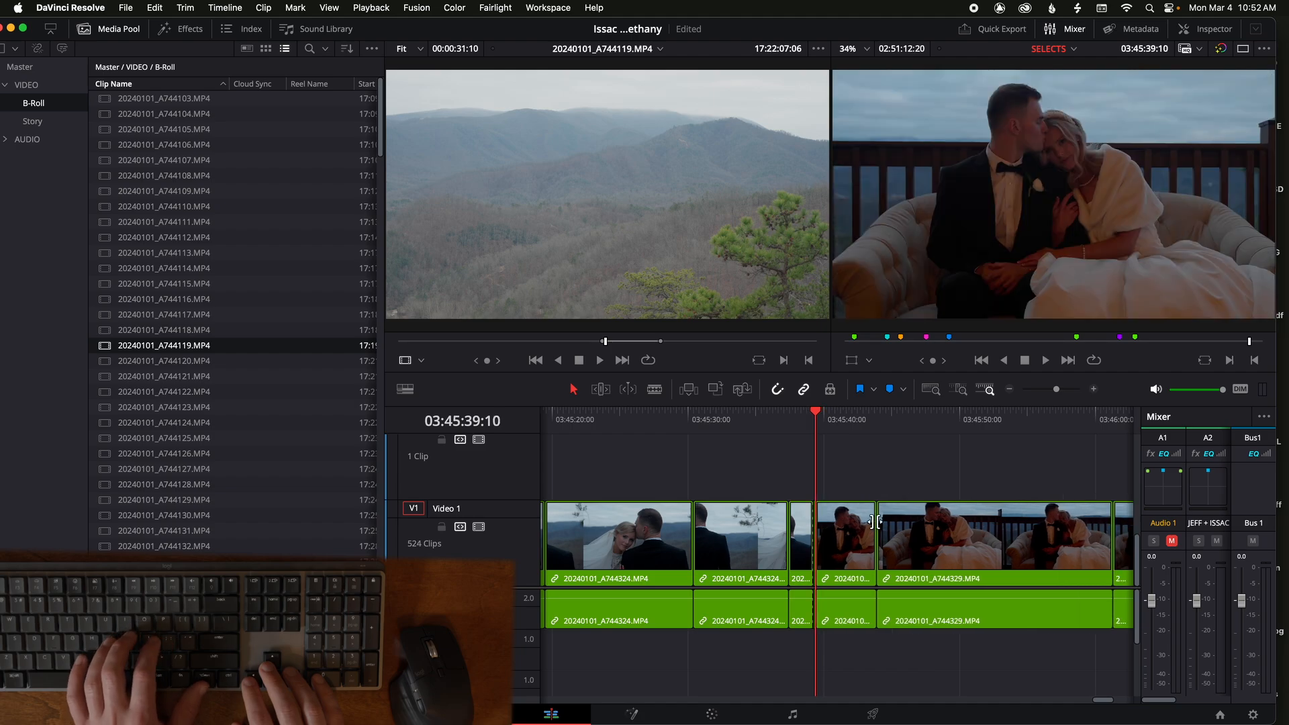
pyautogui.click(874, 522)
pyautogui.press('BackSpace')
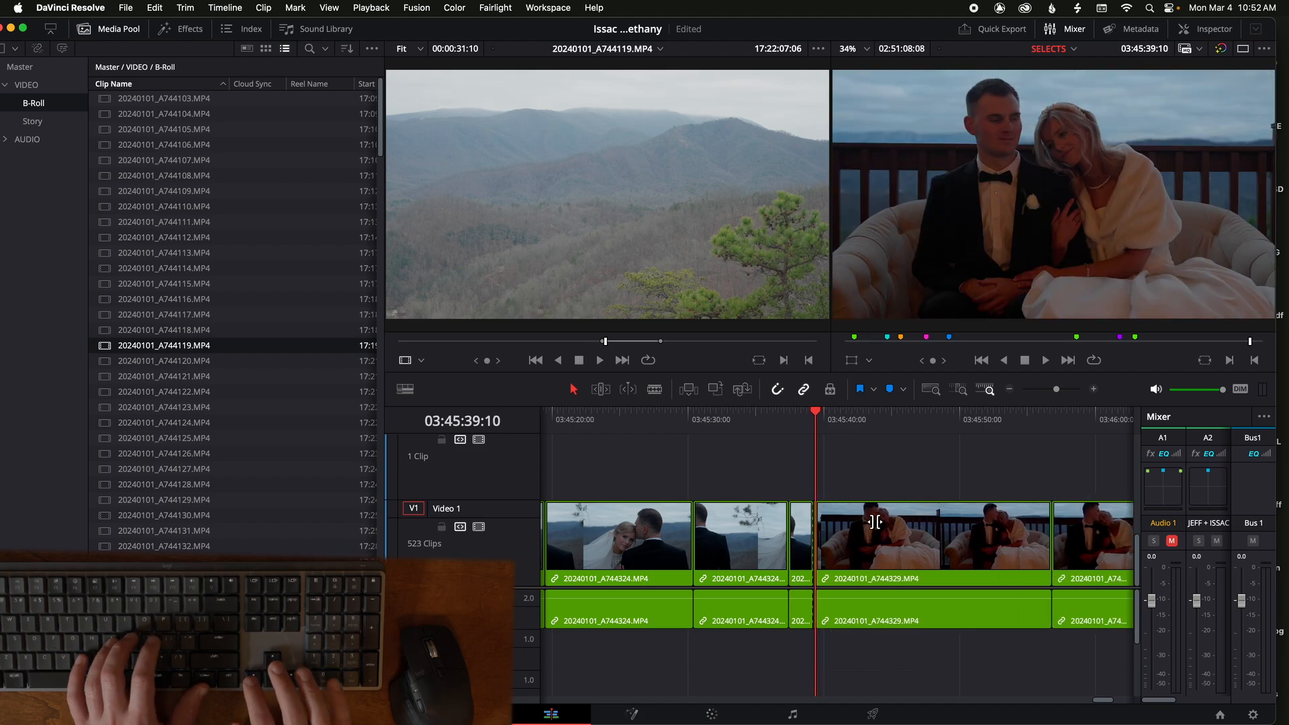
# Step: Ripple delete the two clips directly after the cut at 03:45:39:10 and undo both deletions
pyautogui.click(875, 522)
pyautogui.press('BackSpace')
pyautogui.click(874, 522)
pyautogui.press('BackSpace')
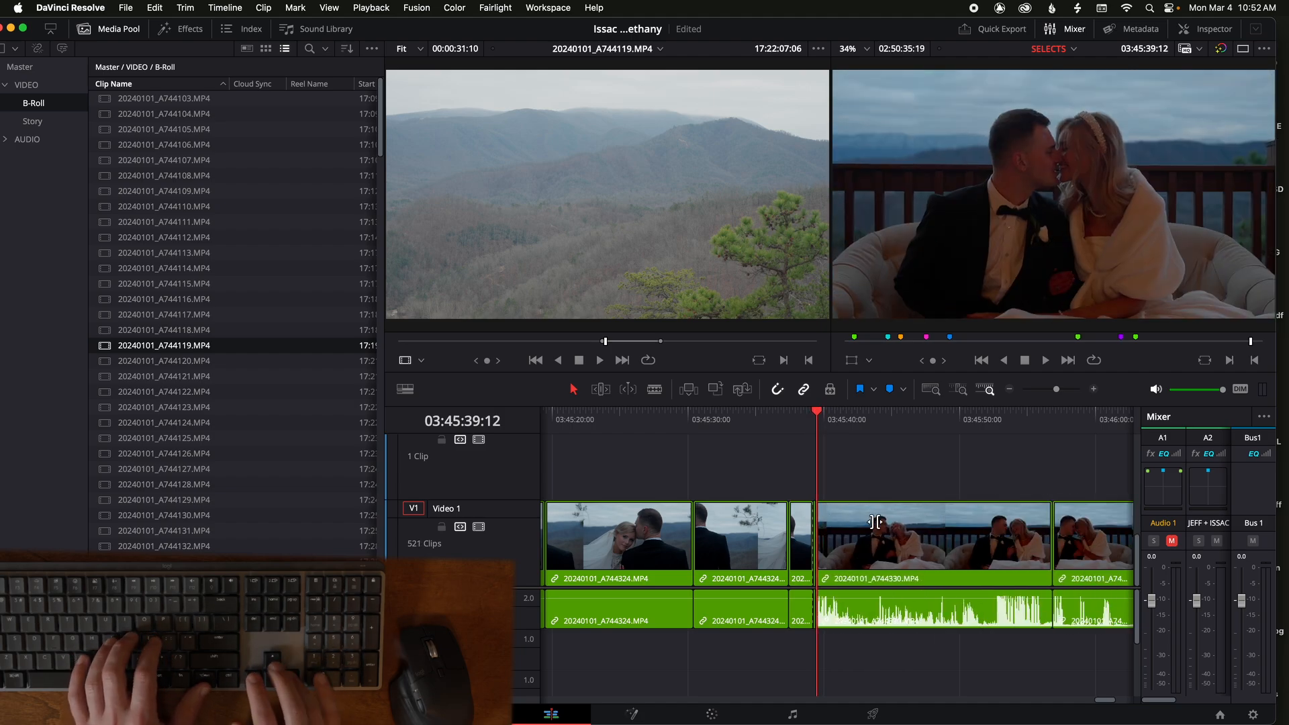
pyautogui.press('super+z')
pyautogui.press('super+z')
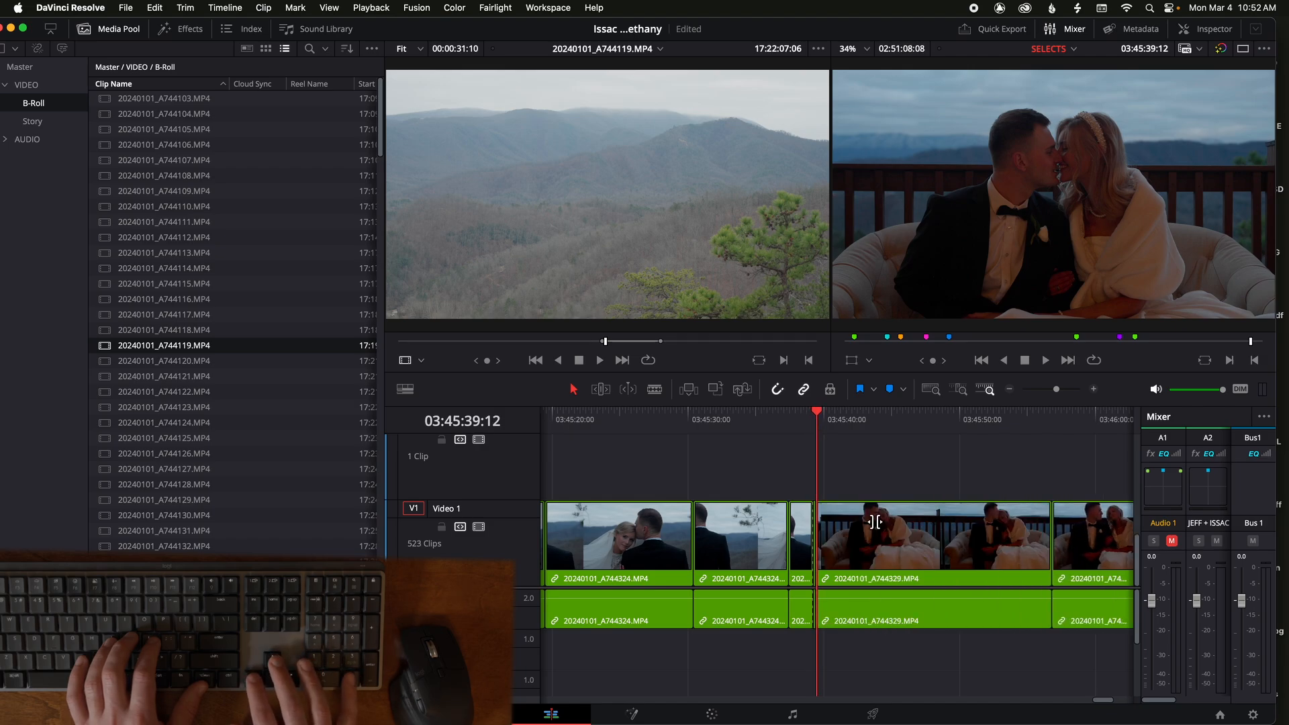
# Step: Return to the cut at 03:45:39:10, step one frame back and forward, and jump to the next edit at 03:45:56:20
pyautogui.press('Up')
pyautogui.press('Left')
pyautogui.press('Right')
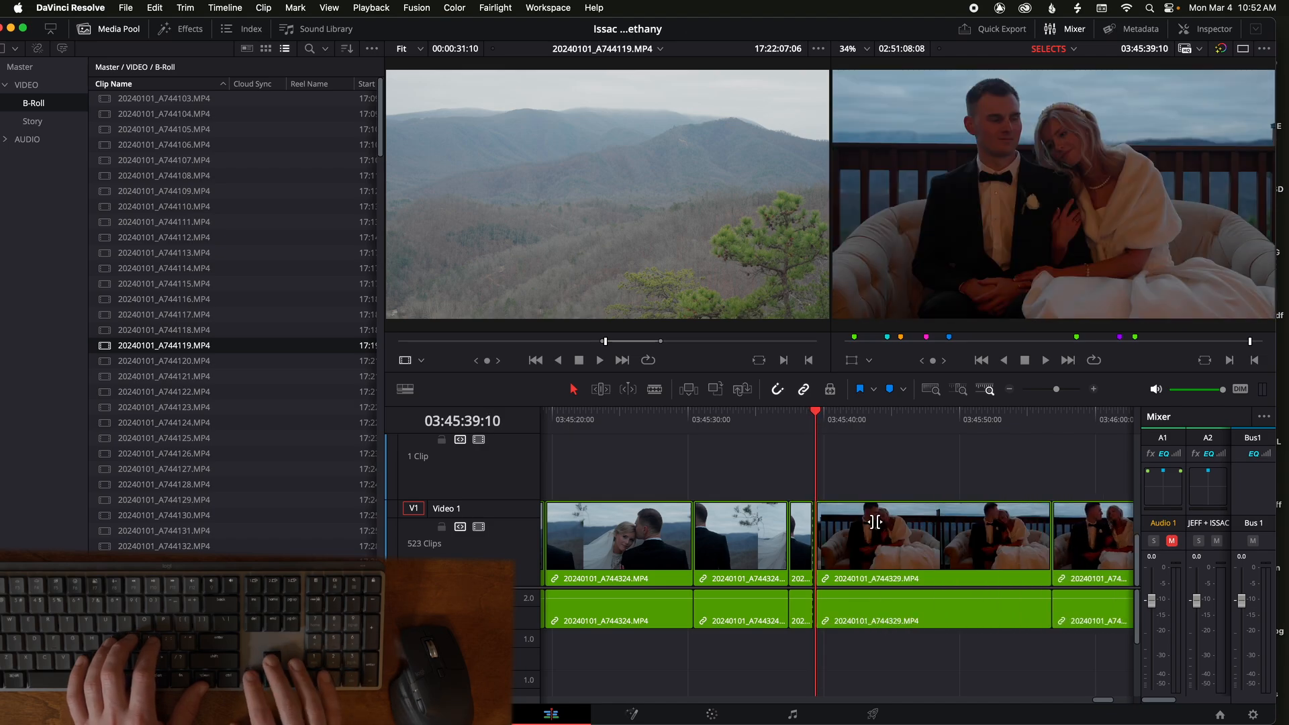
pyautogui.press('Down')
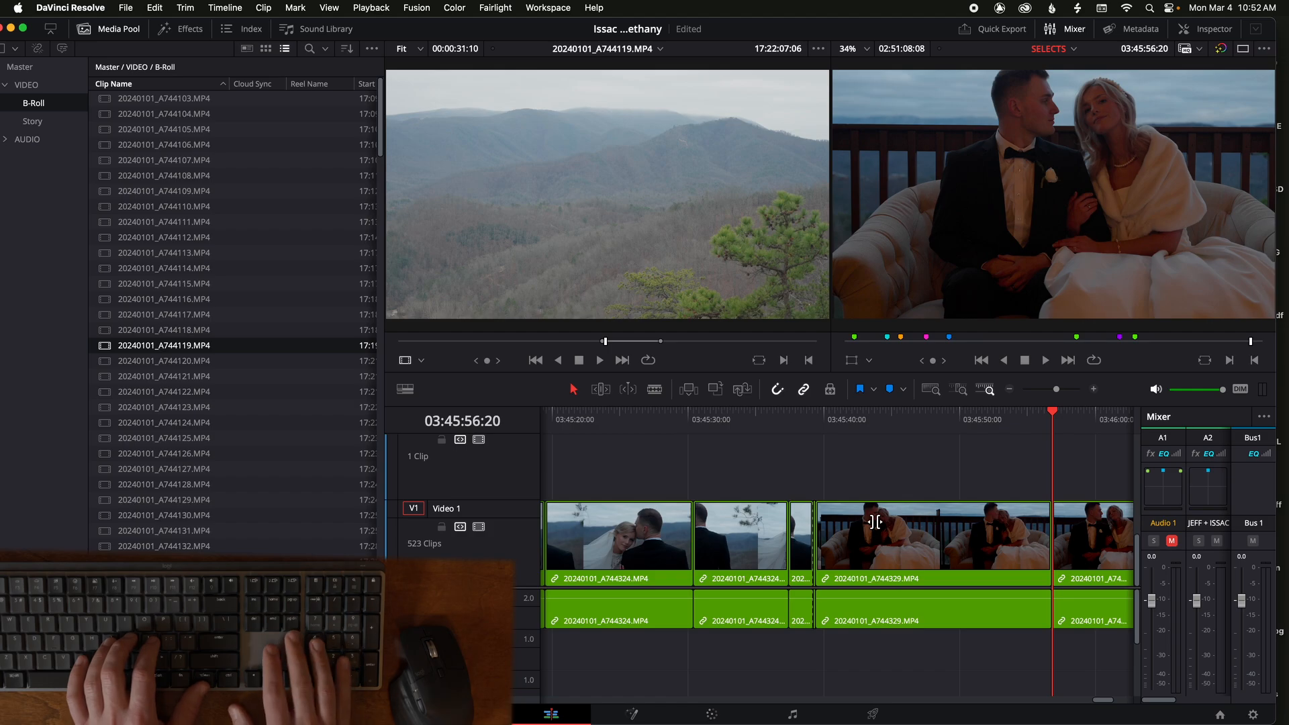
# Step: Step back one frame to 03:45:56:19, then move edit to edit forward to 03:46:11:23 and back to 03:45:39:07
pyautogui.press('super+minus')
pyautogui.press('super+minus')
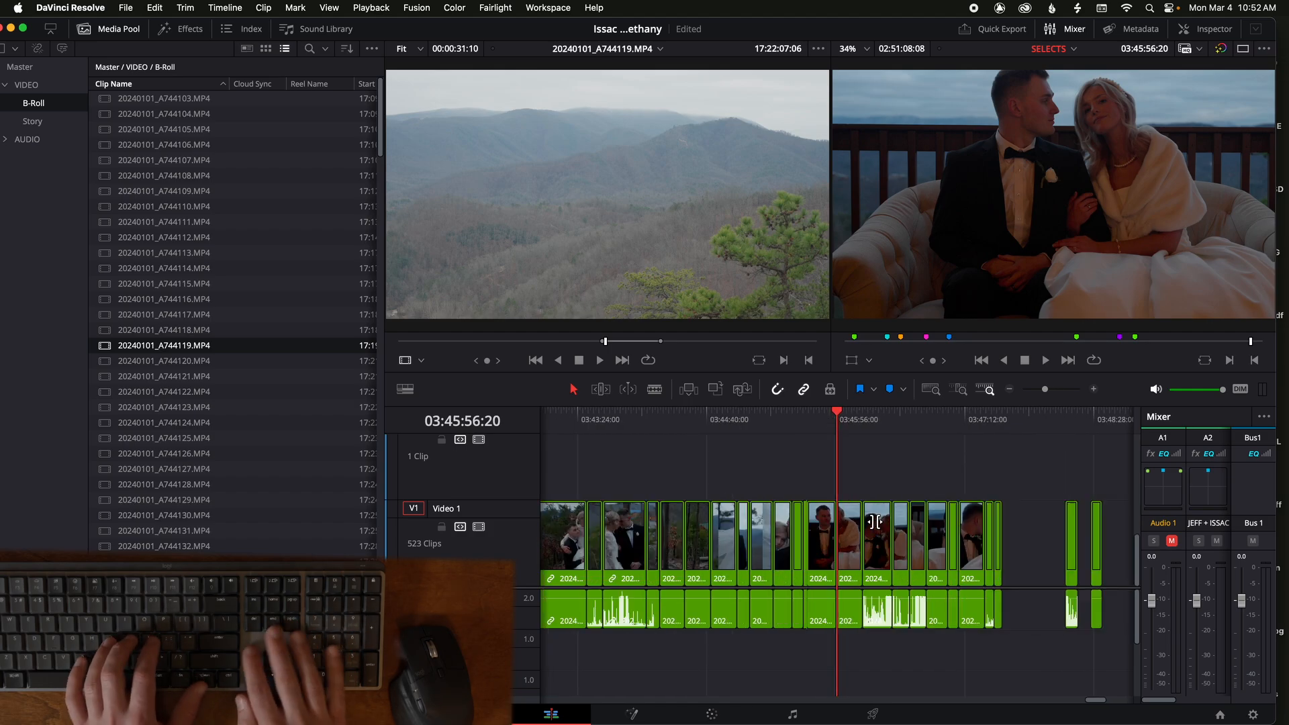
pyautogui.press('Left')
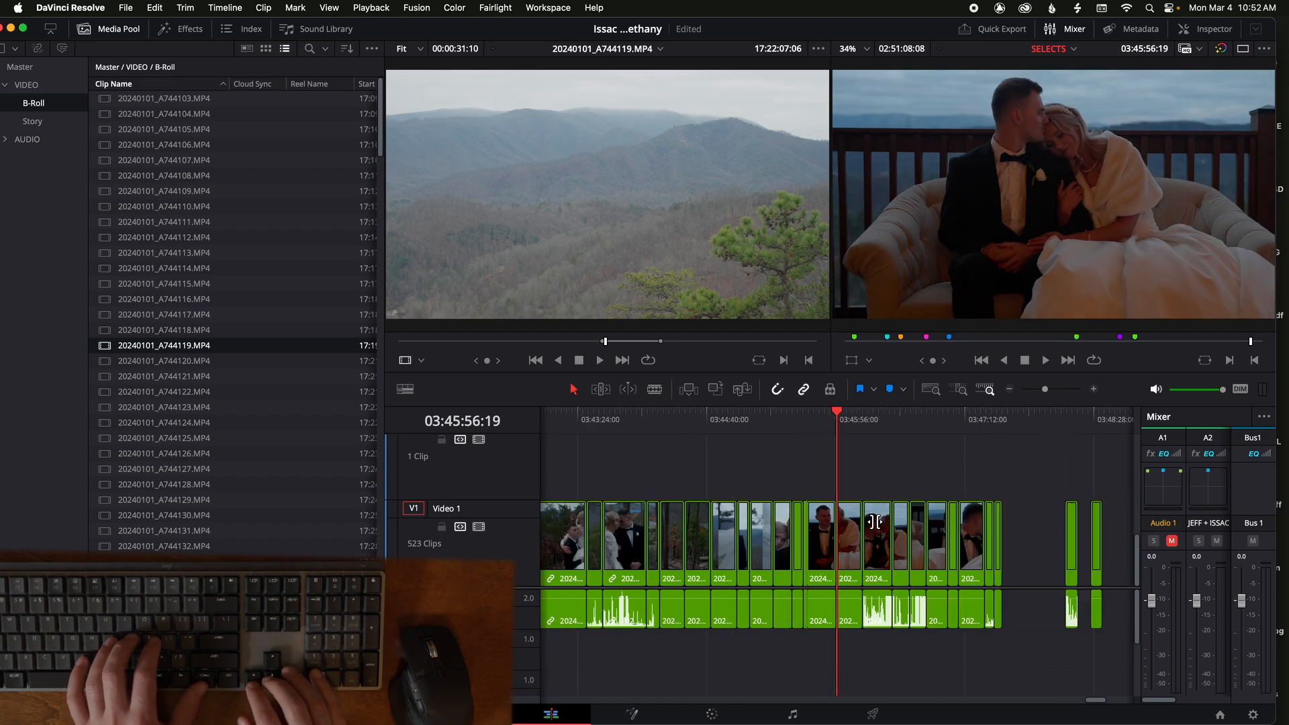
pyautogui.press('Down')
pyautogui.press('Down')
pyautogui.press('Up')
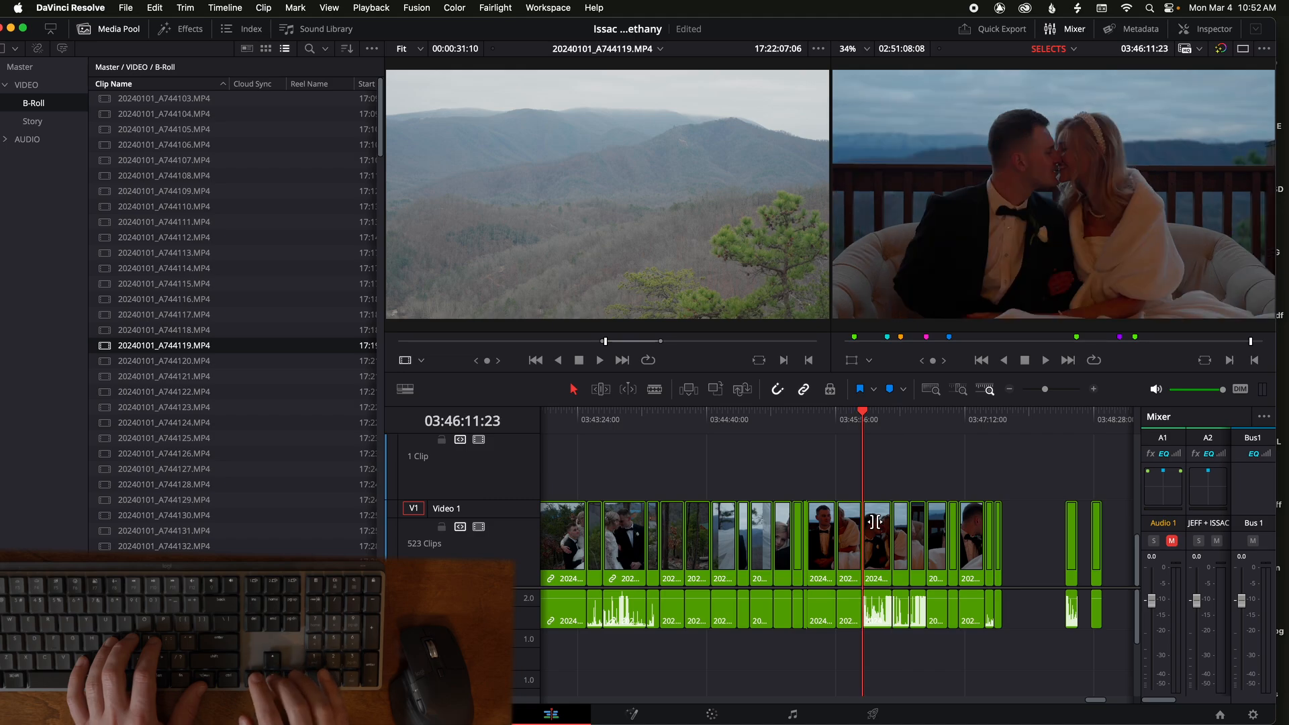
pyautogui.press('Up')
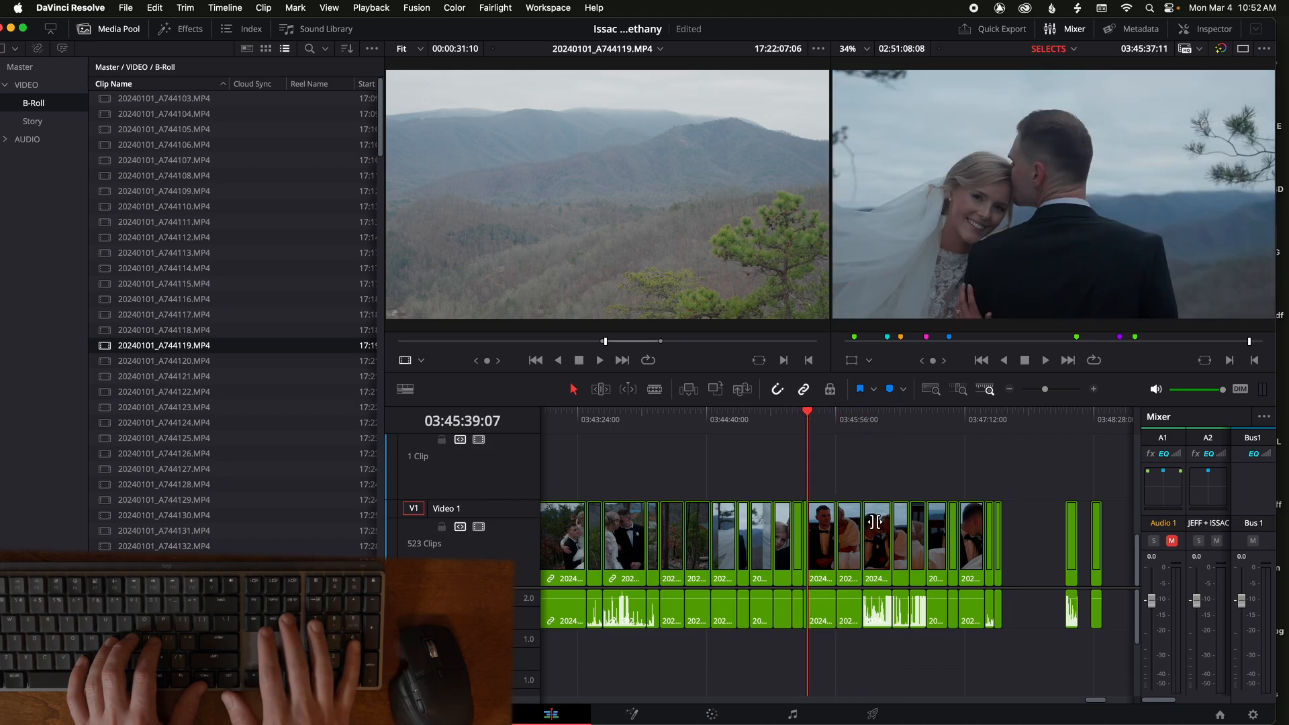
# Step: Compare closer and wider timeline views around the cut at 03:45:39:07 and jump to the previous edit at 03:45:37:14
pyautogui.press('super+equal')
pyautogui.press('super+equal')
pyautogui.press('super+minus')
pyautogui.press('super+minus')
pyautogui.press('super+minus')
pyautogui.press('Up')
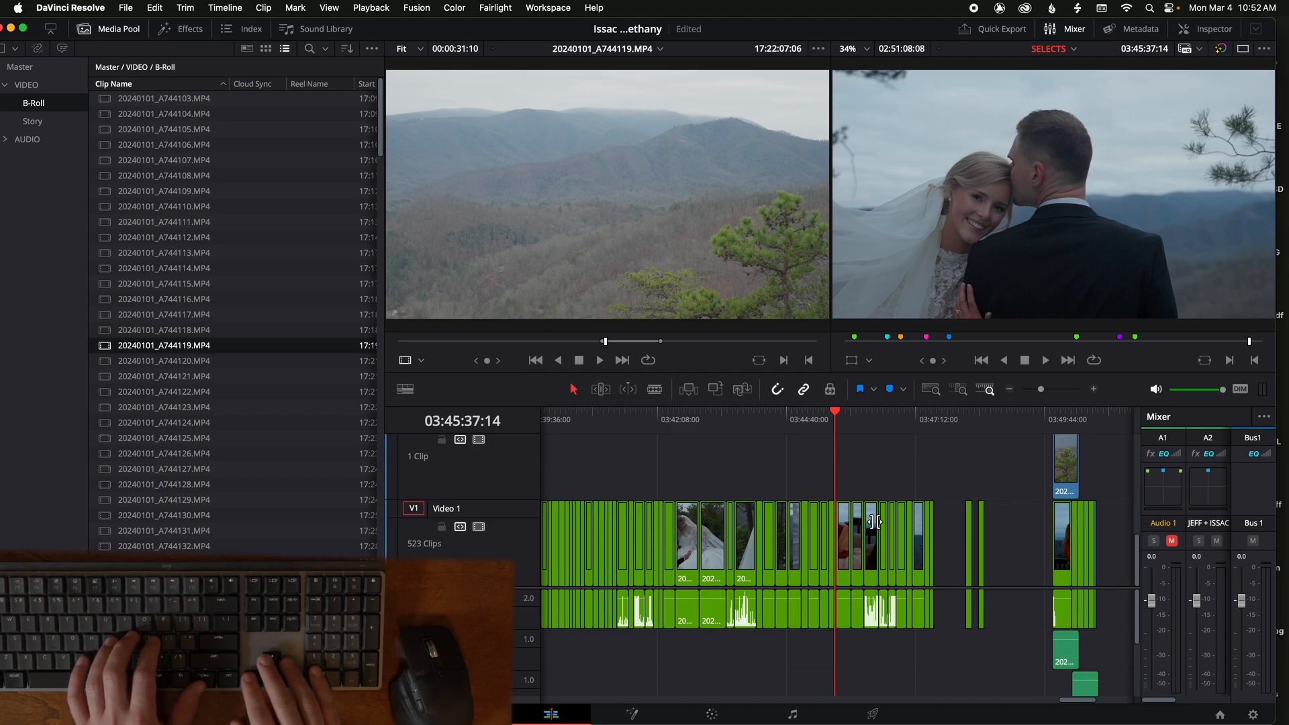
# Step: Undo the last five timeline edits around the veil shot
pyautogui.scroll(5, 894, 532)
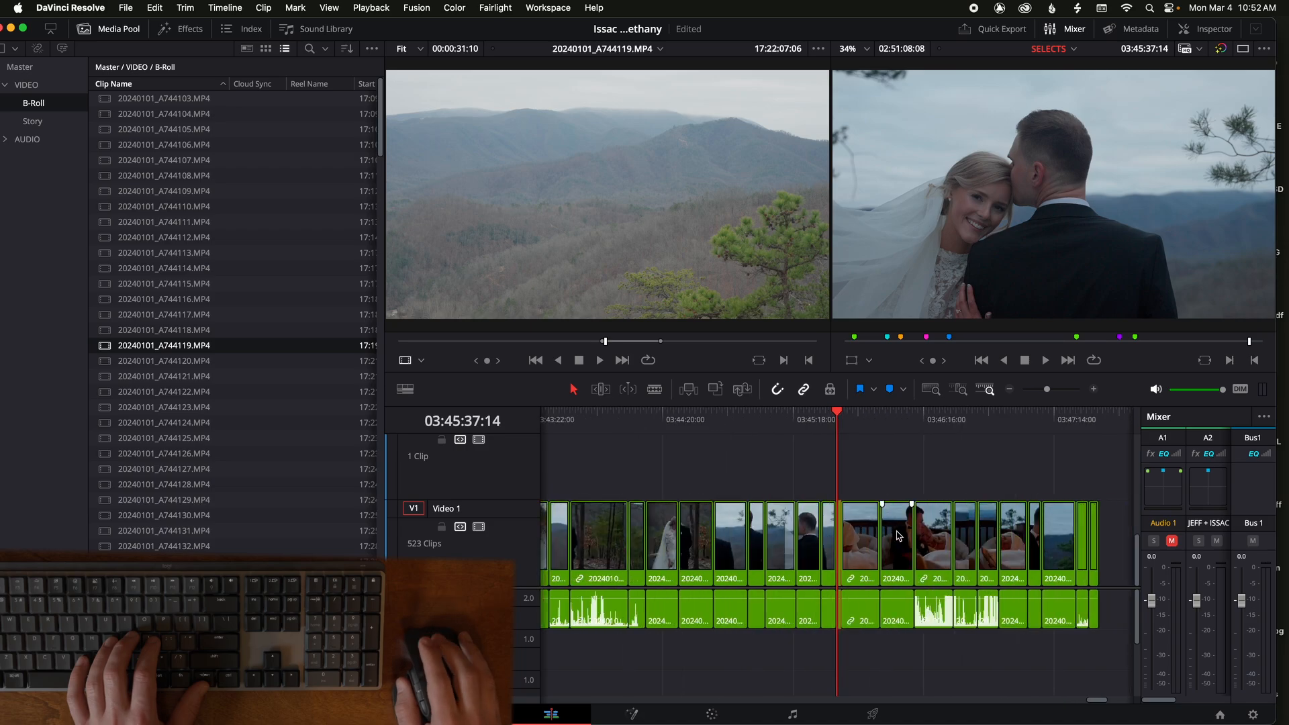
pyautogui.press('super+z')
pyautogui.press('super+z')
pyautogui.press('super+z')
pyautogui.press('super+z')
pyautogui.press('super+z')
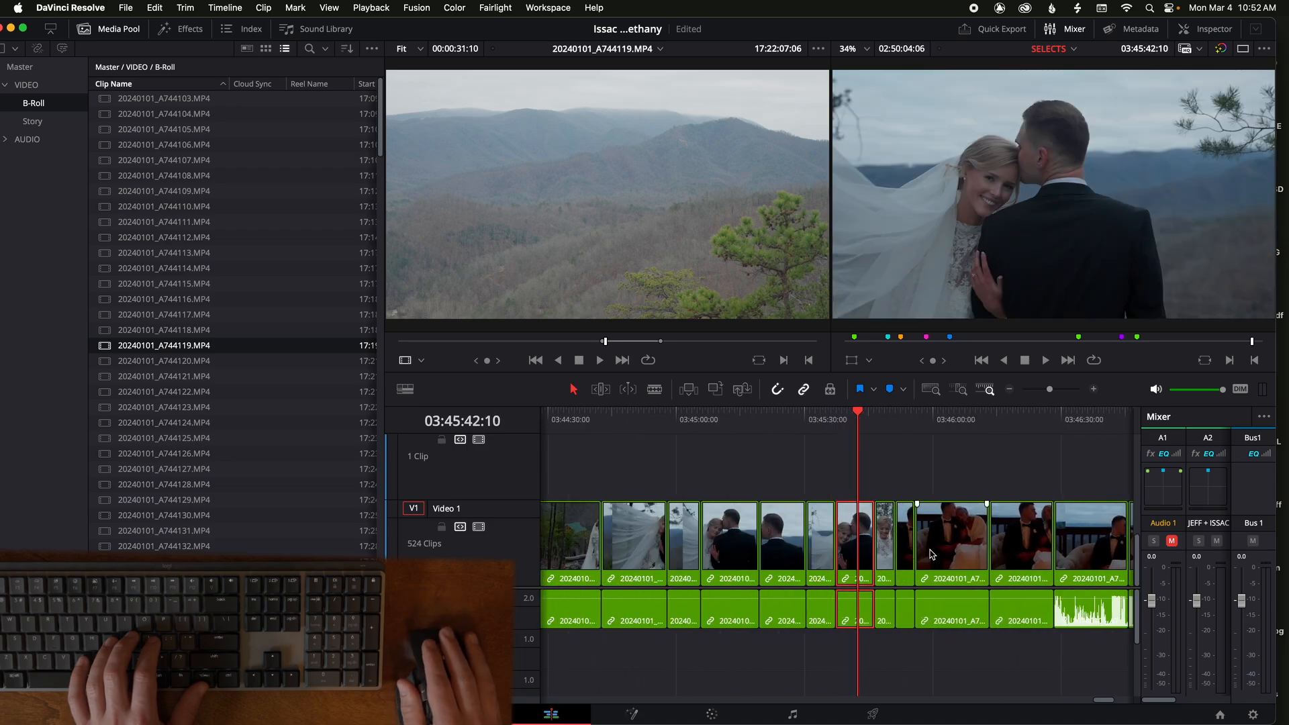
# Step: Survey the whole SELECTS timeline and place the playhead at 01:50:30:17 in the blue ceremony section
pyautogui.scroll(-8, 799, 559)
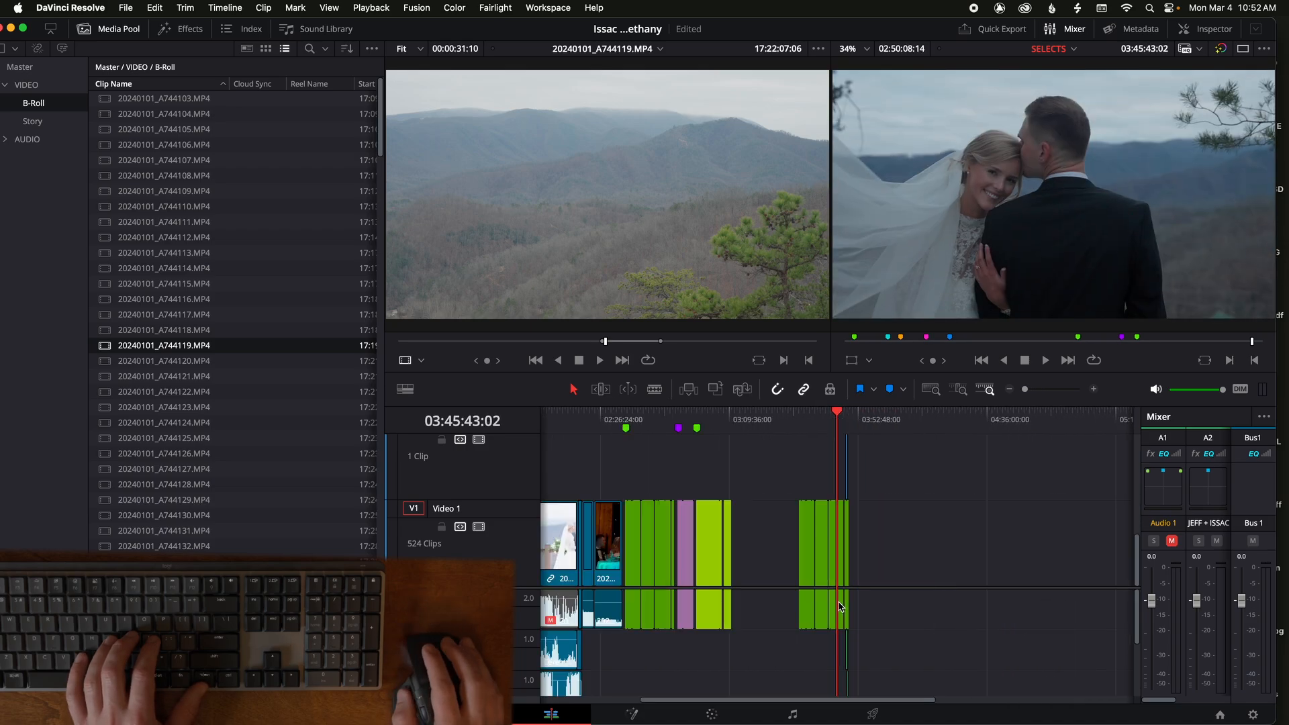
pyautogui.hscroll(-5, 799, 588)
pyautogui.hscroll(5, 798, 588)
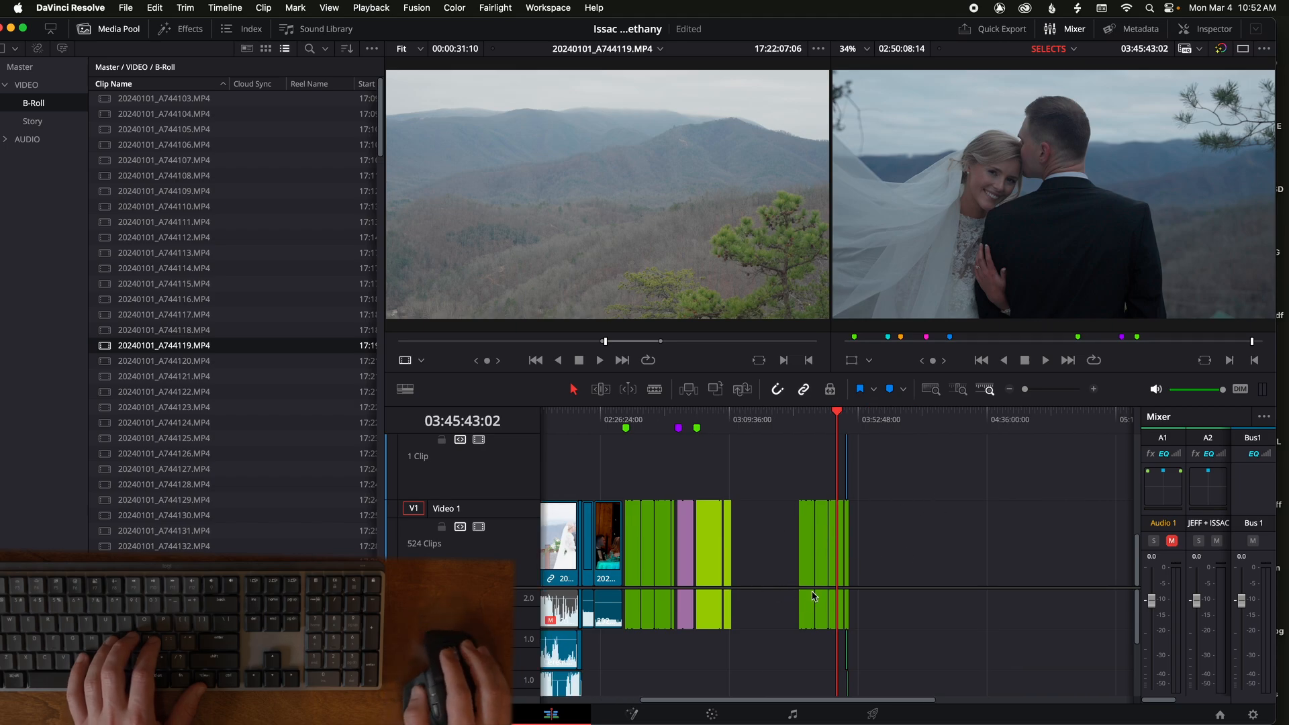
pyautogui.hscroll(-5, 814, 569)
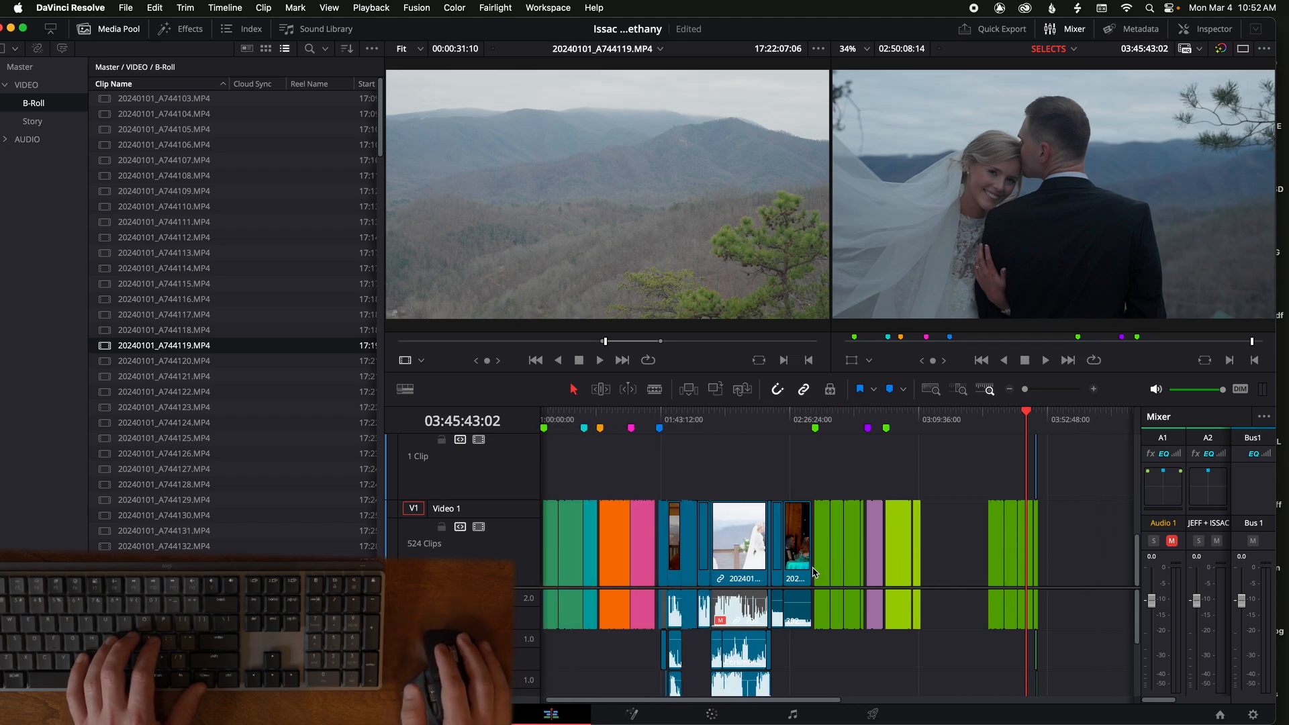
pyautogui.moveTo(834, 671); pyautogui.dragTo(653, 643)
pyautogui.click(682, 417)
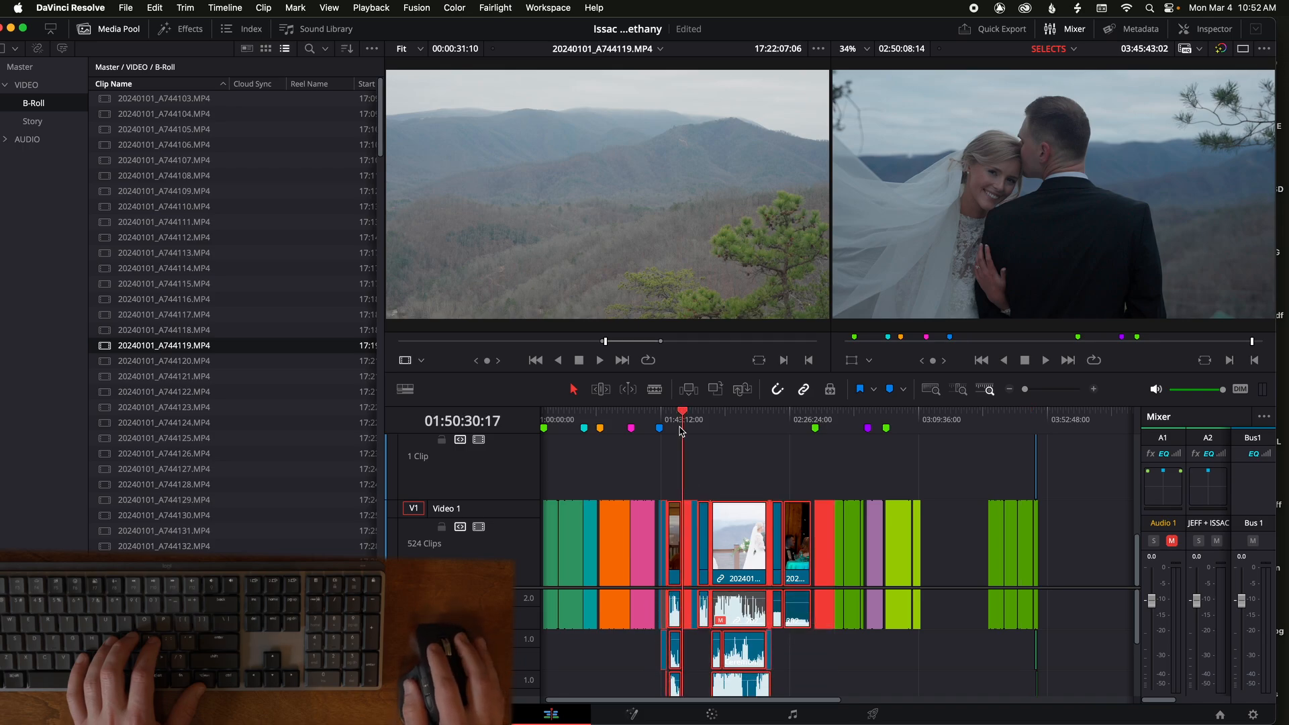
# Step: Examine the ceremony section's clips and stacked audio tracks after 01:50:30:17, and clear the clip selection
pyautogui.scroll(10, 882, 616)
pyautogui.scroll(-8, 883, 616)
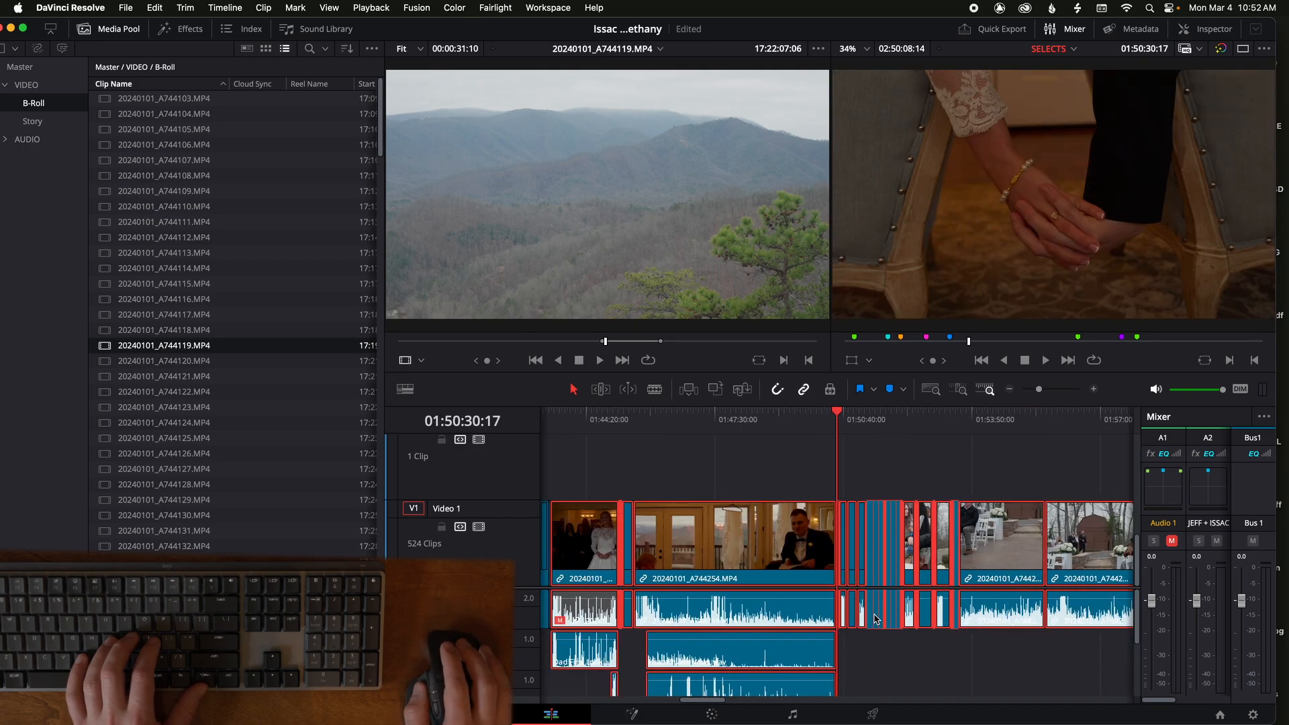
pyautogui.scroll(-1, 845, 625)
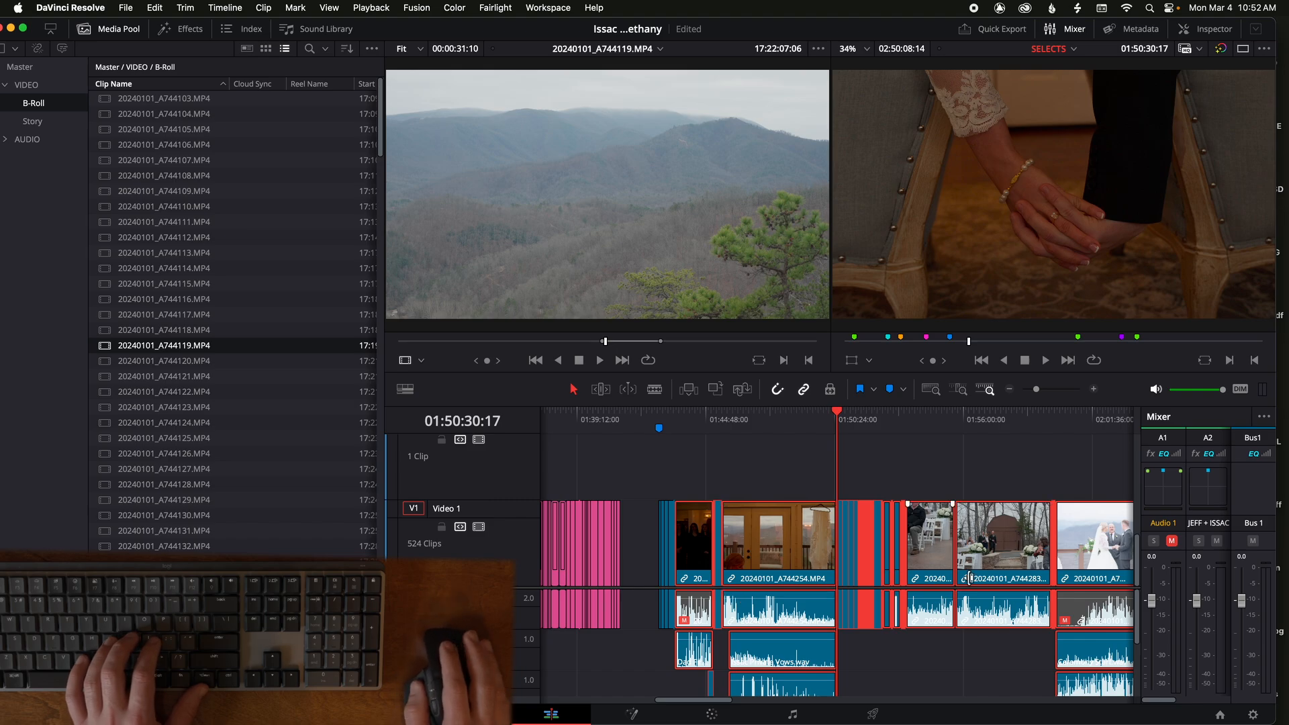
pyautogui.hscroll(5, 853, 576)
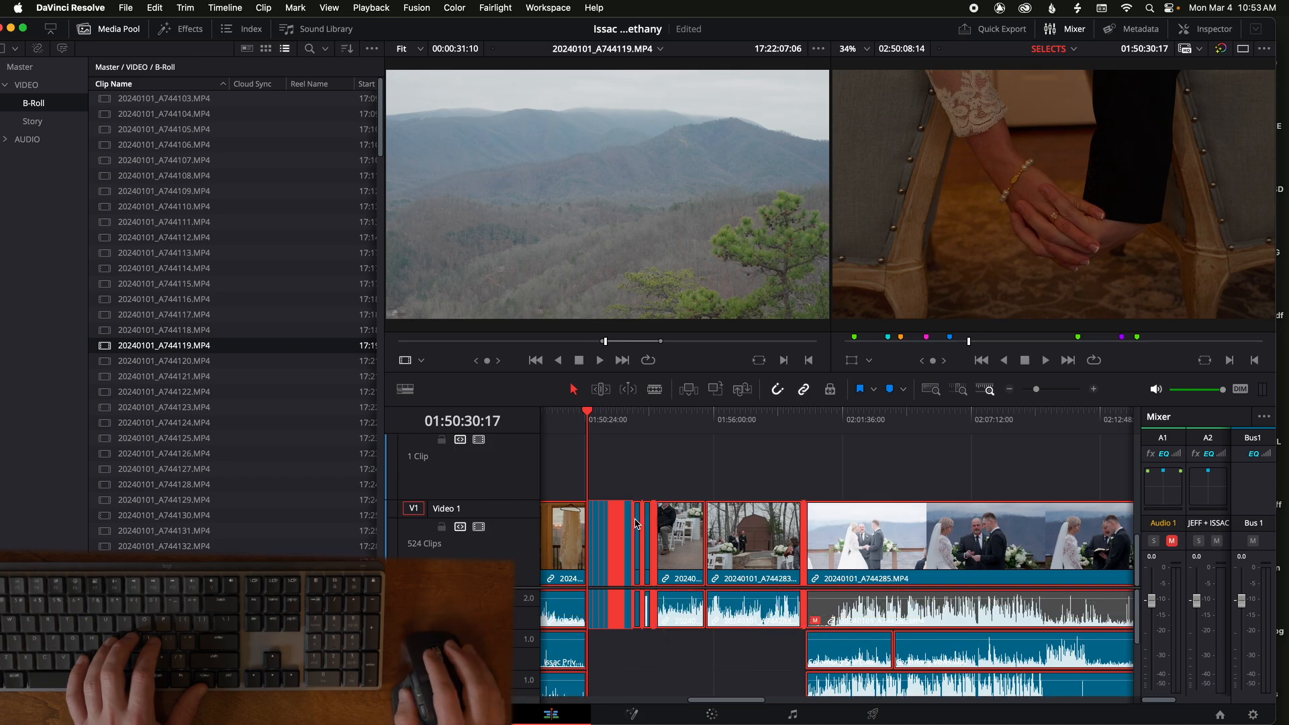
pyautogui.scroll(3, 495, 503)
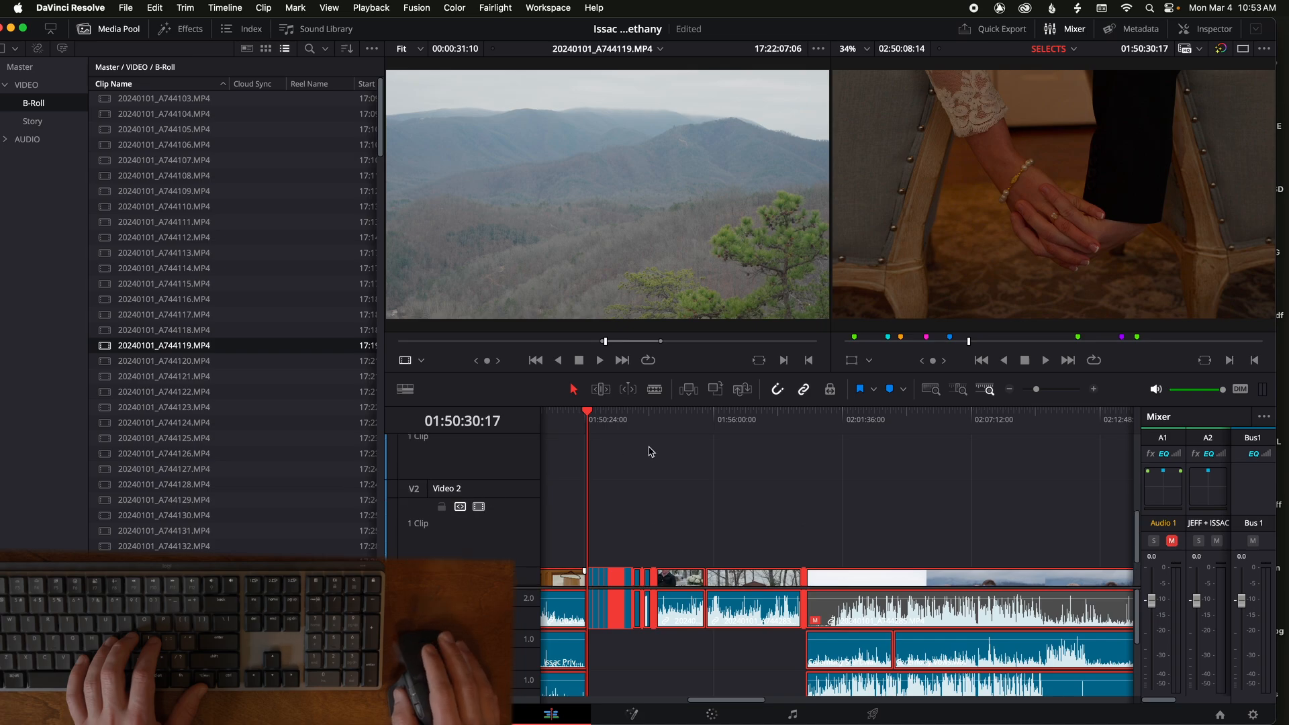
pyautogui.scroll(-3, 743, 504)
pyautogui.click(749, 638)
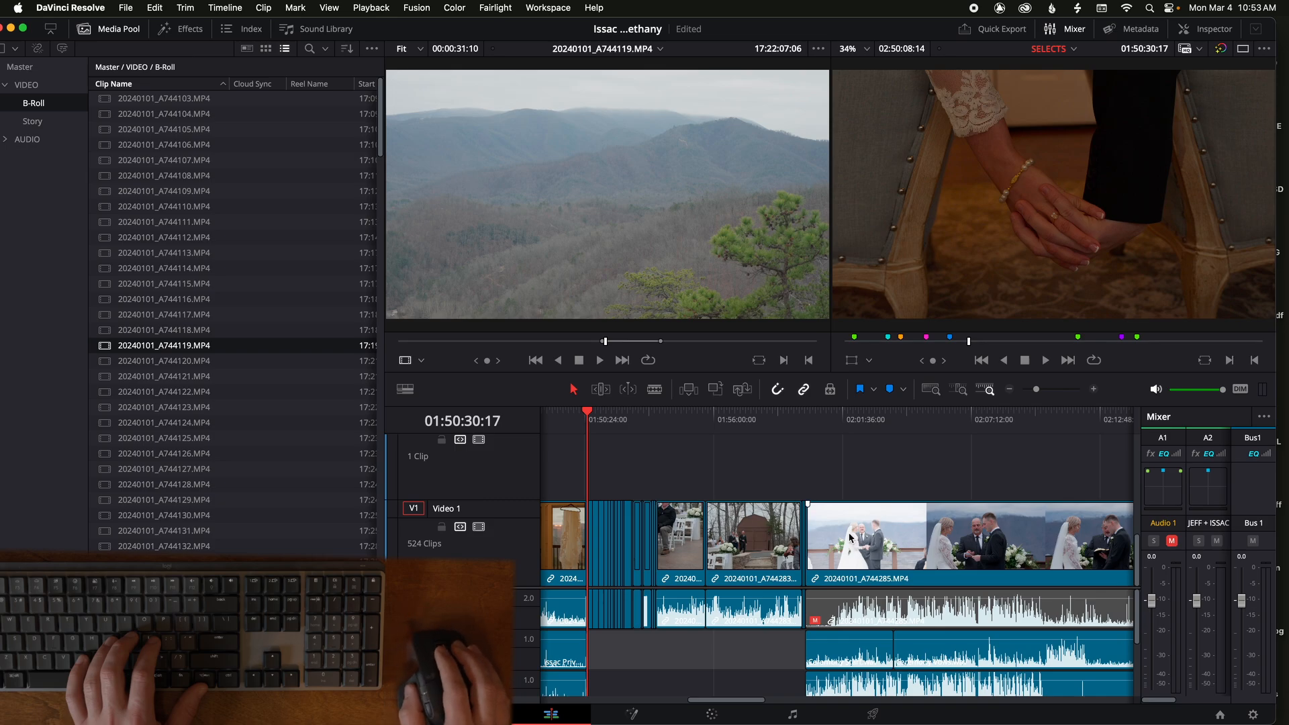
pyautogui.scroll(1, 791, 542)
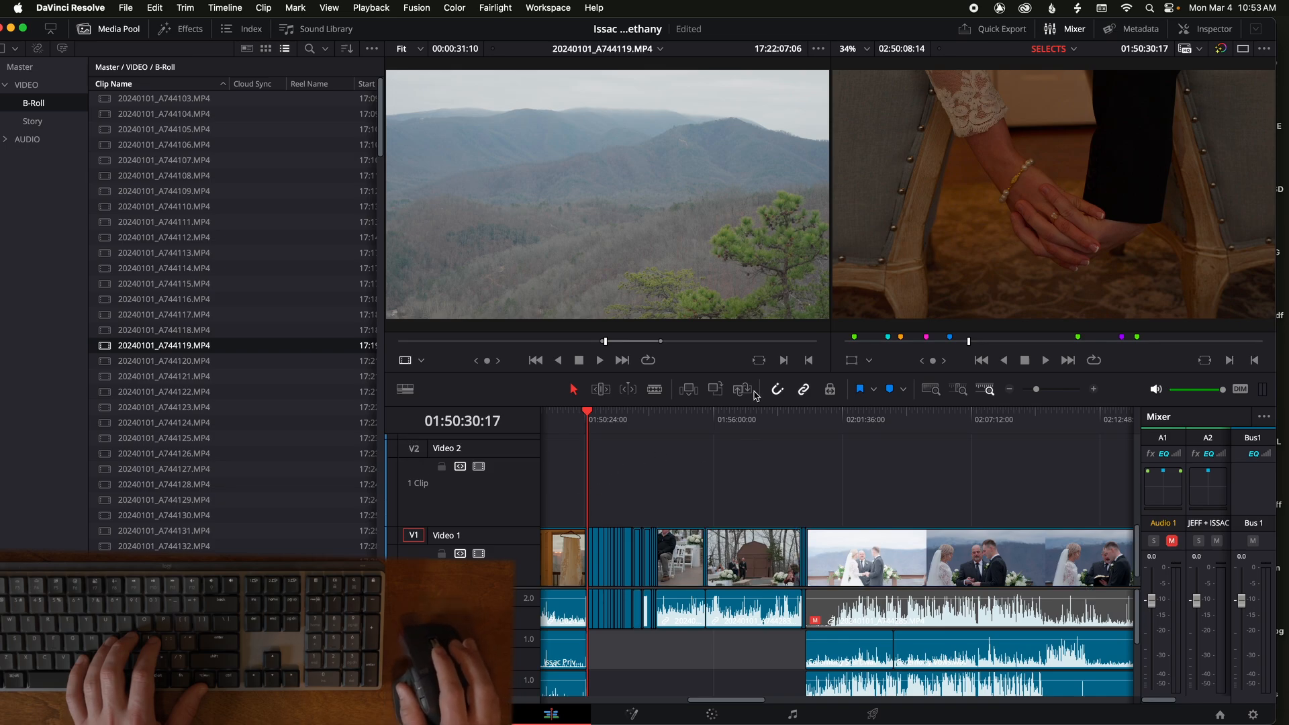
pyautogui.scroll(-3, 752, 557)
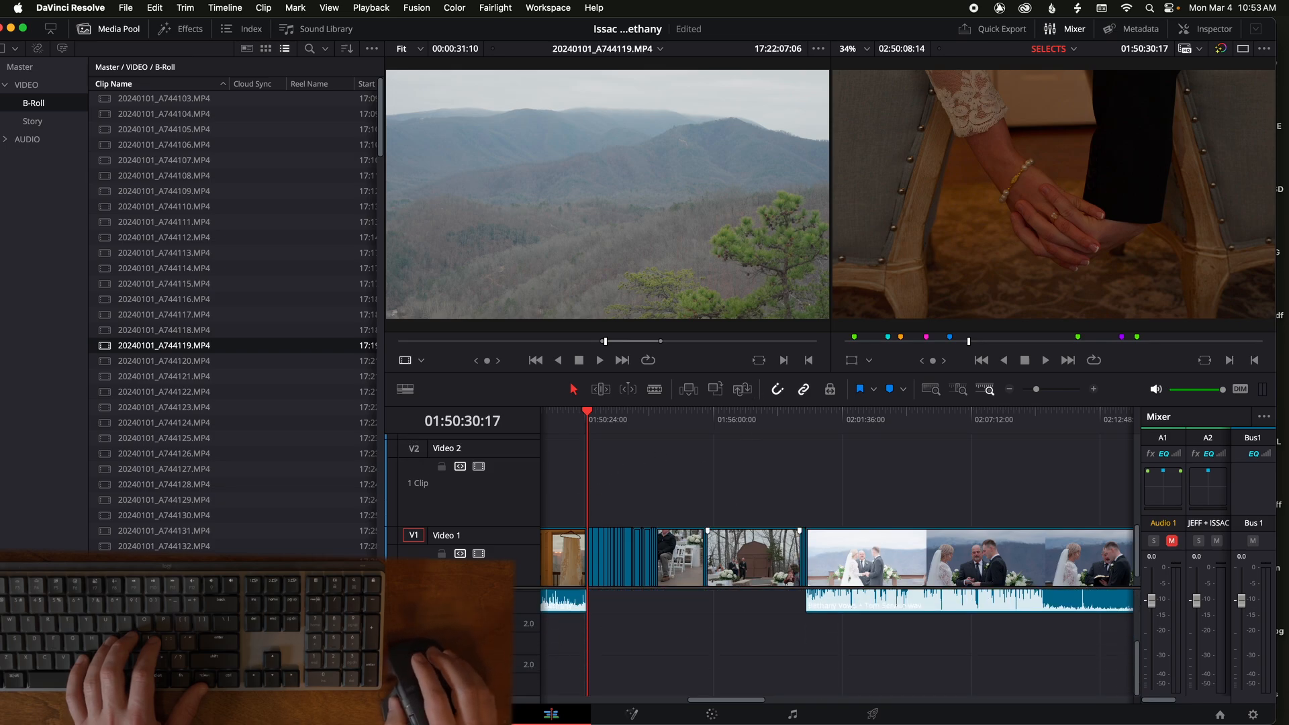
pyautogui.scroll(3, 799, 656)
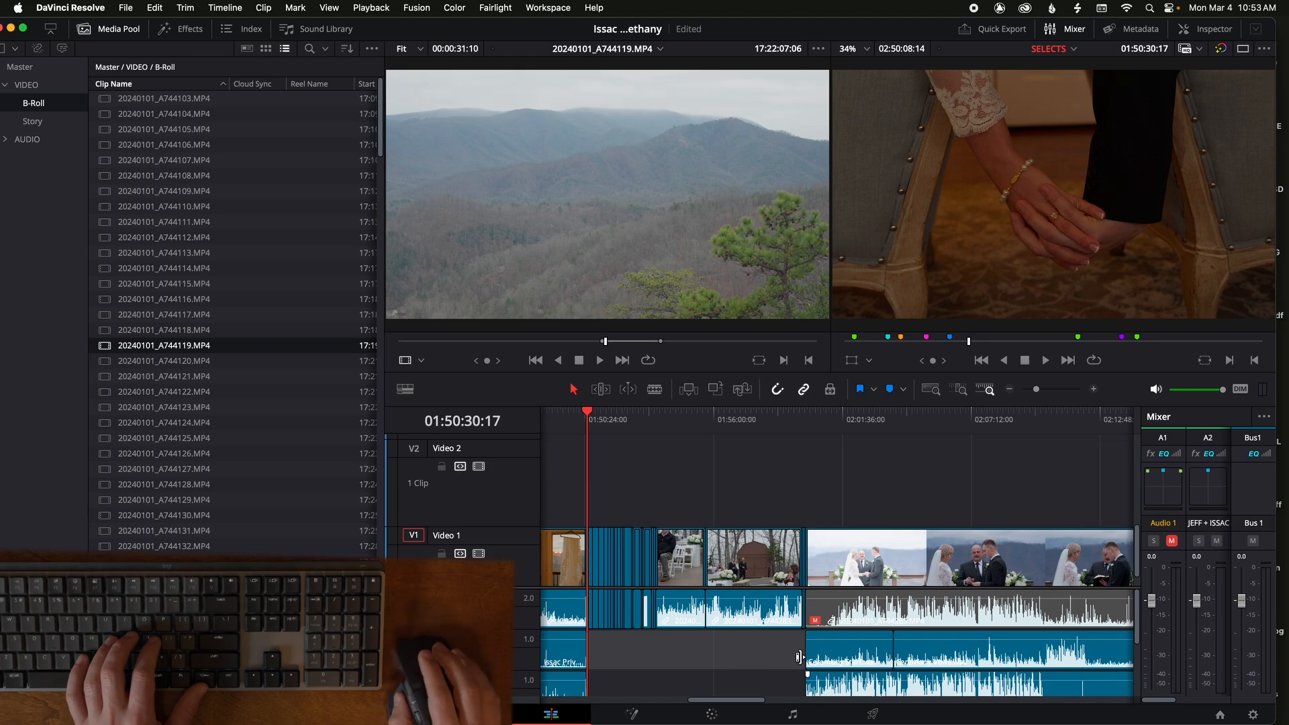